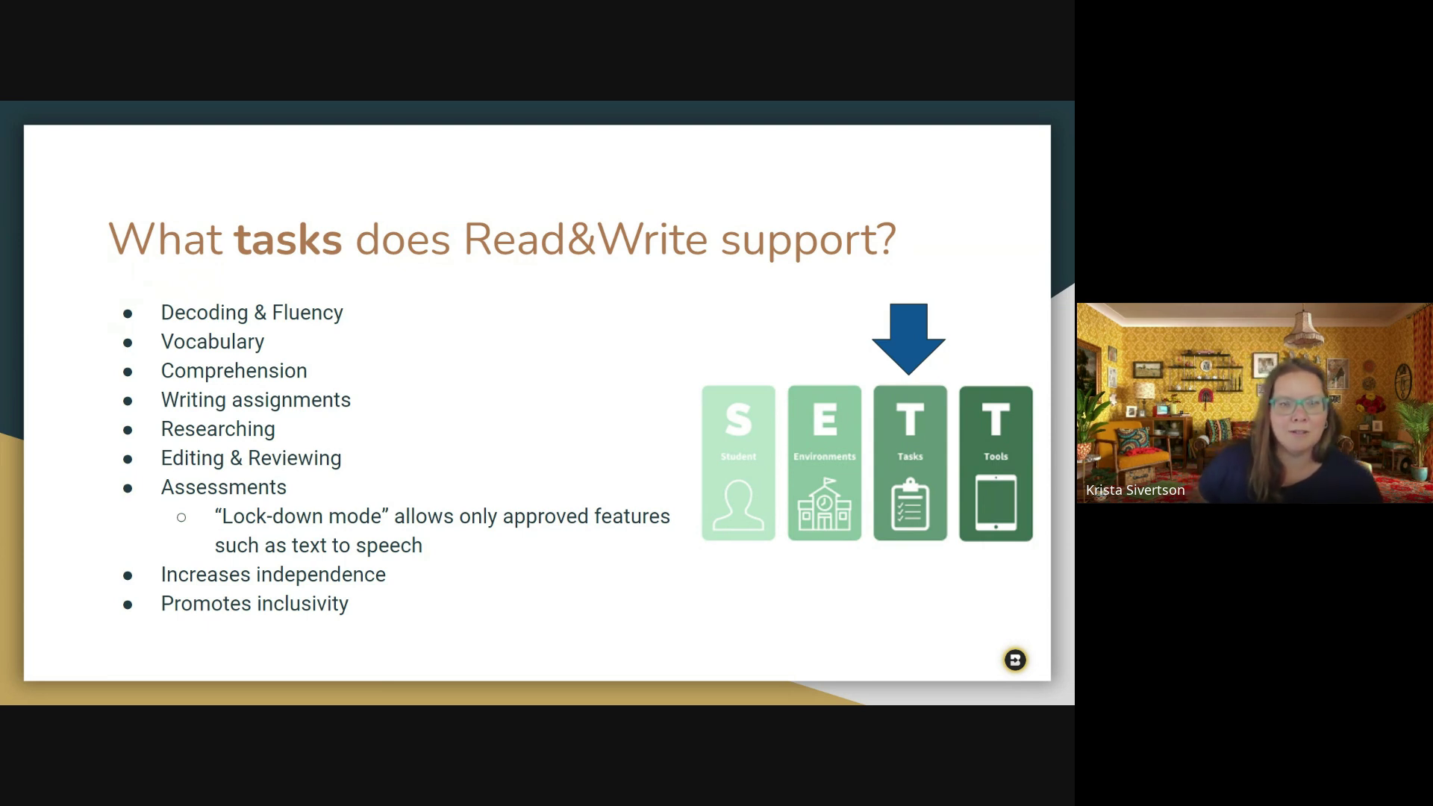
Step: Advance to the What's NEW??? slide on Co:Writer and Snap&Read features joining Read&Write
key(Right)
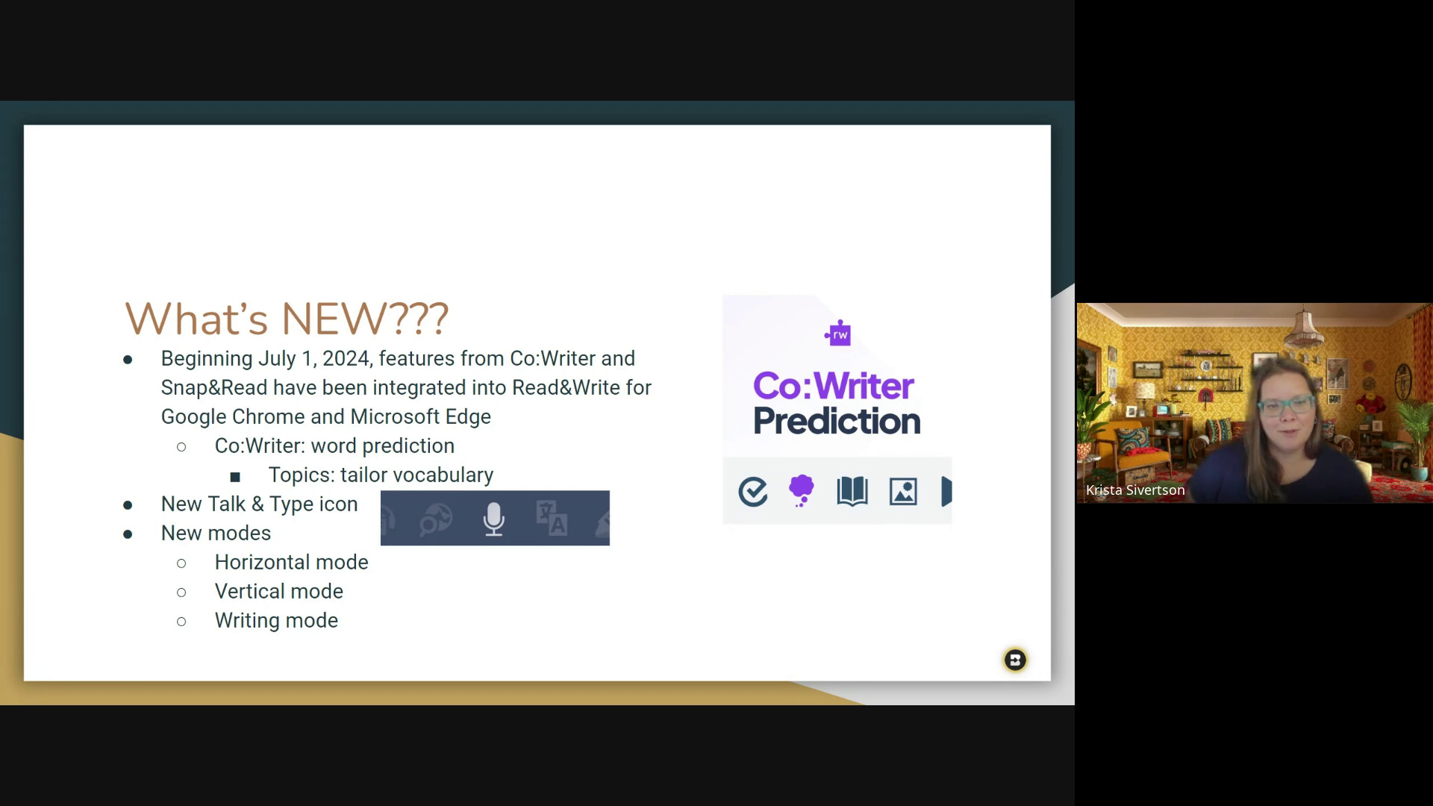
Step: Show the Horizontal Mode slide with the Read&Write toolbar above a Docs poem
key(Right)
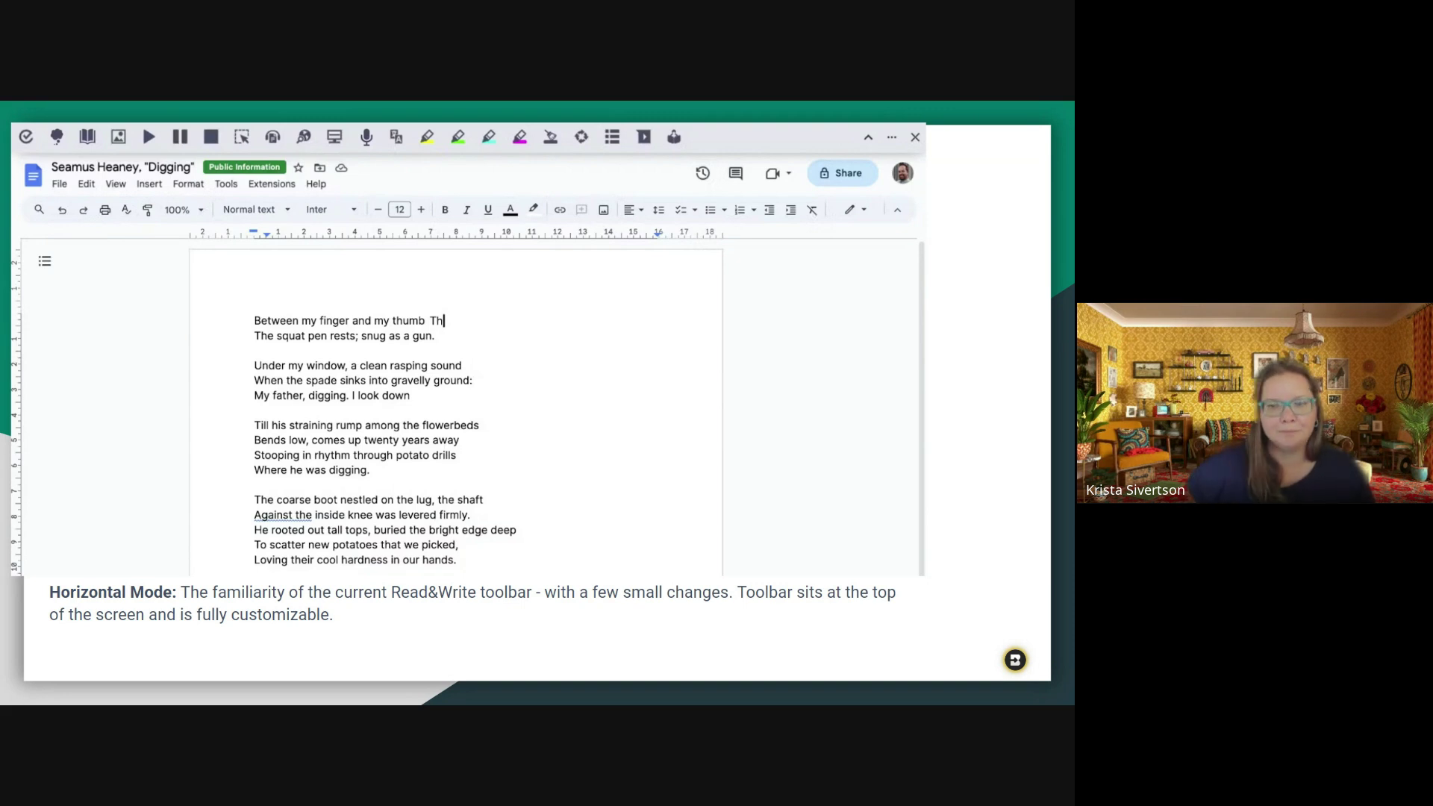
Step: Step through the Vertical Mode and Writing Mode slides to the What's next? slide
key(Right)
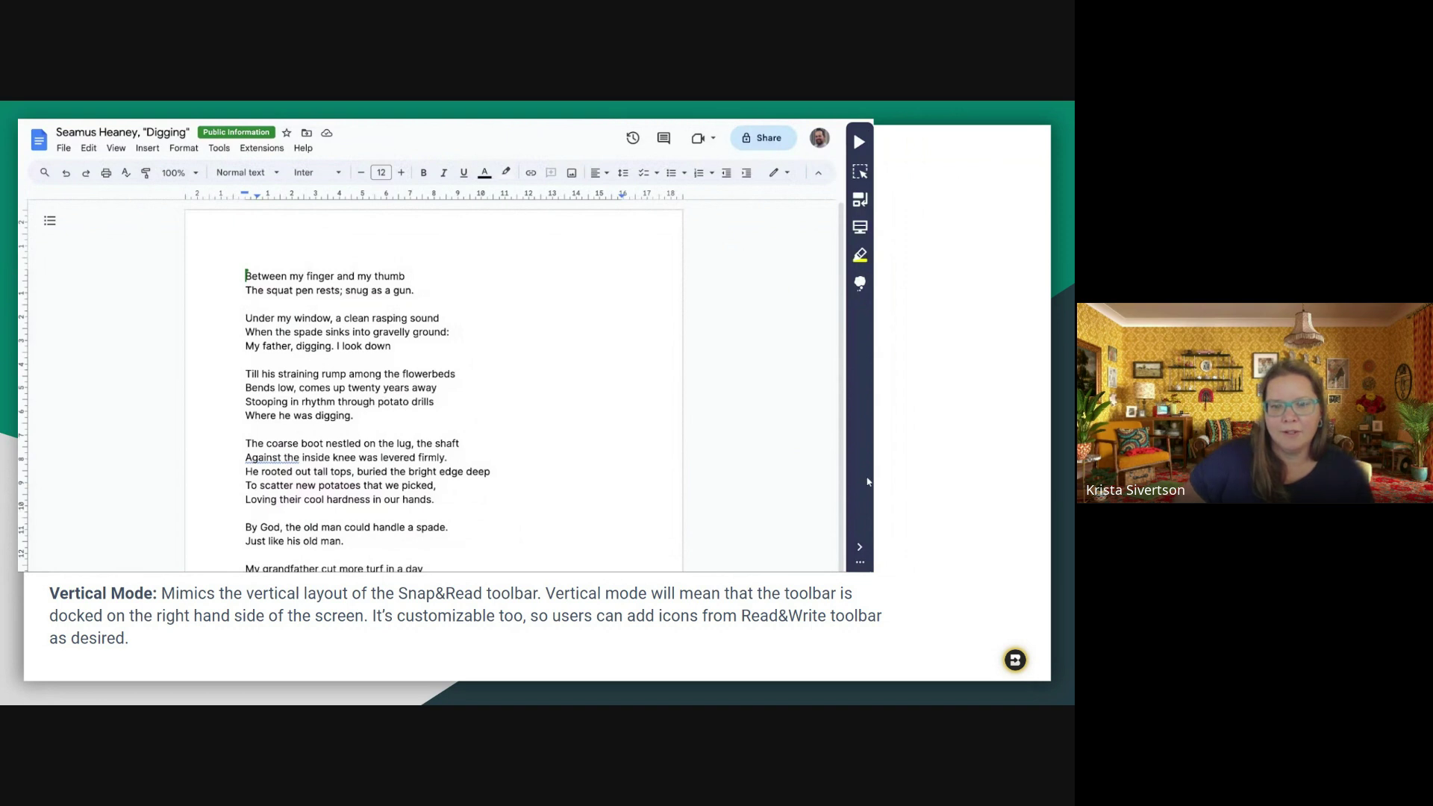
key(Right)
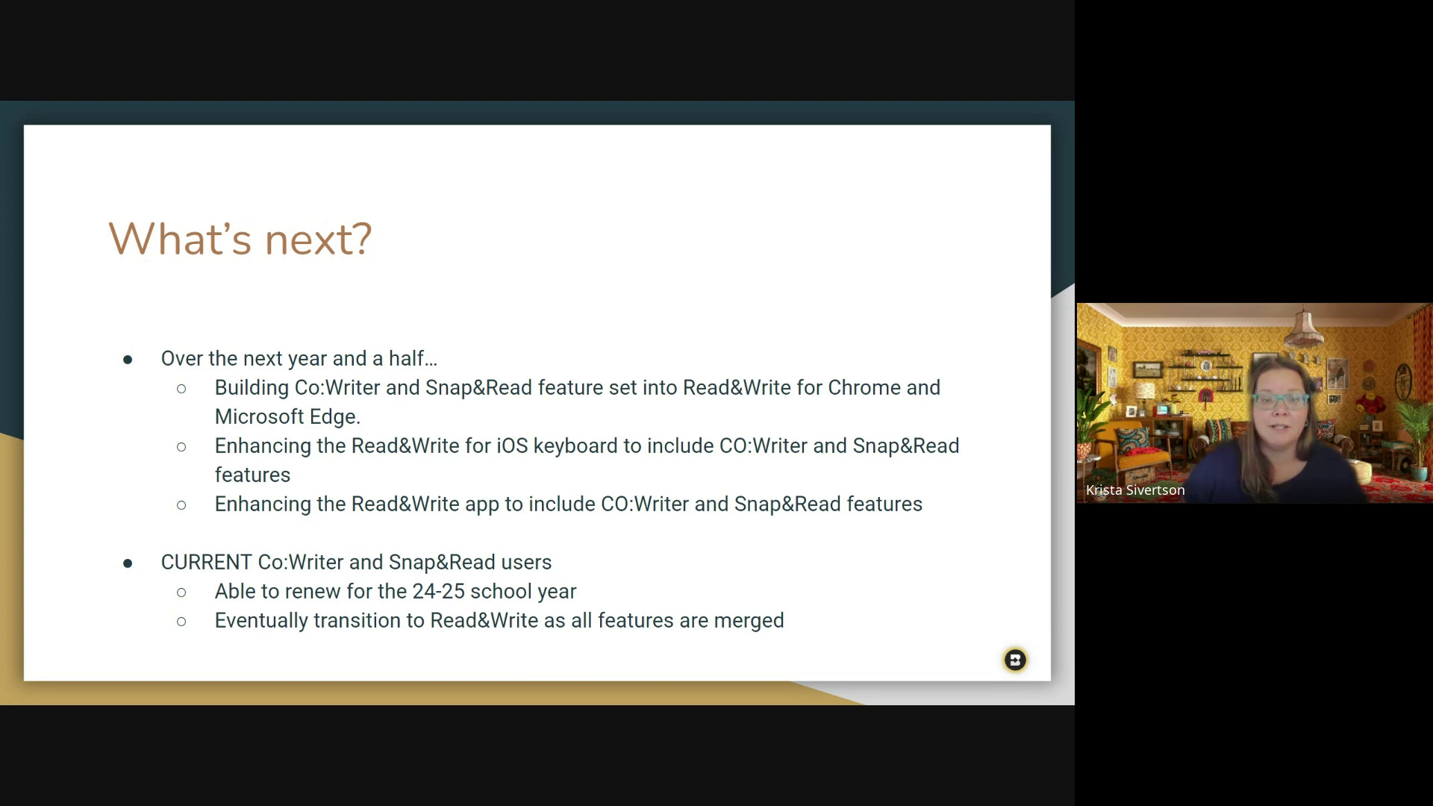
Step: Advance past the What does it cost? slide to the Read&Write demo video
key(Right)
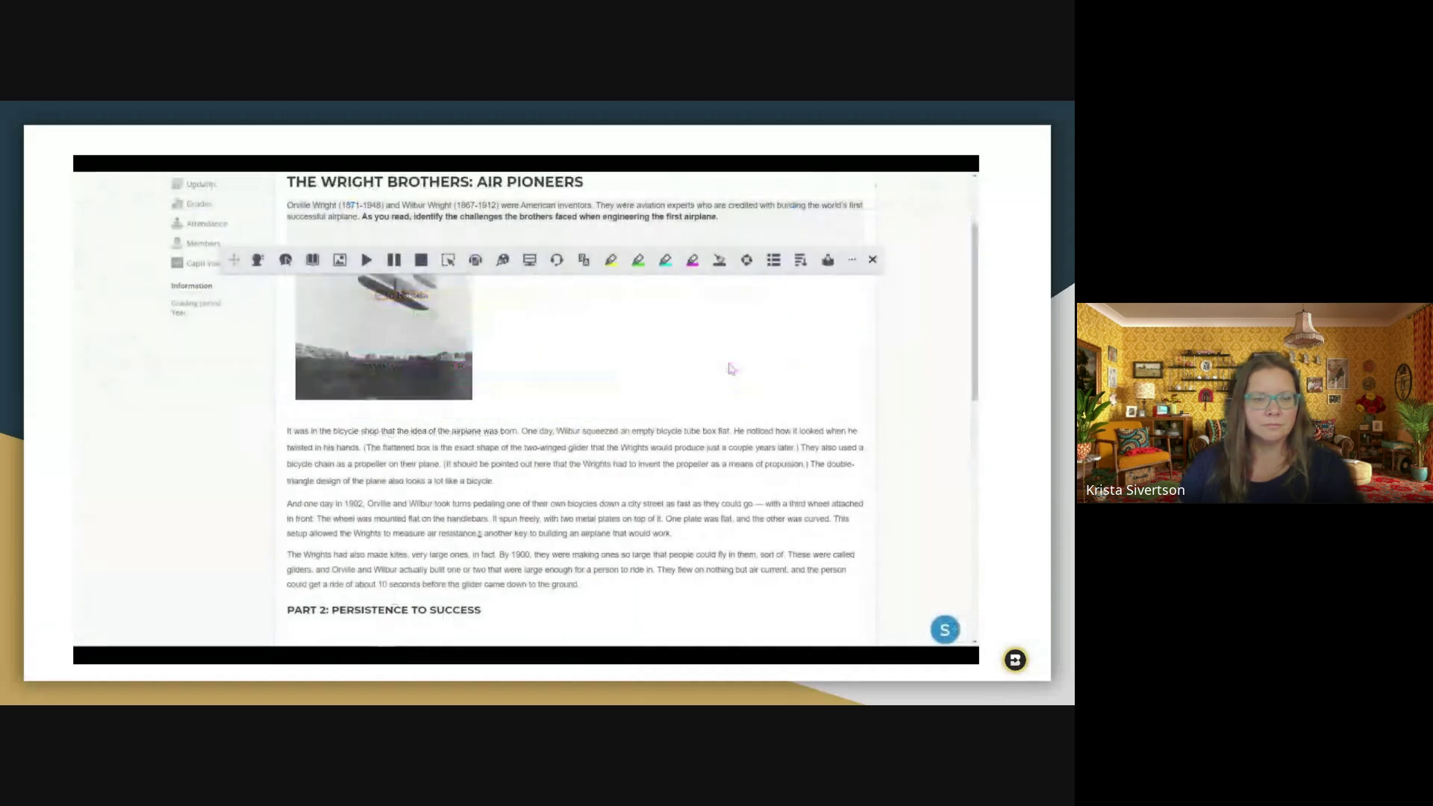
Step: Highlight glider yellow, propeller green, handlebars blue and current magenta
double_click(578, 447)
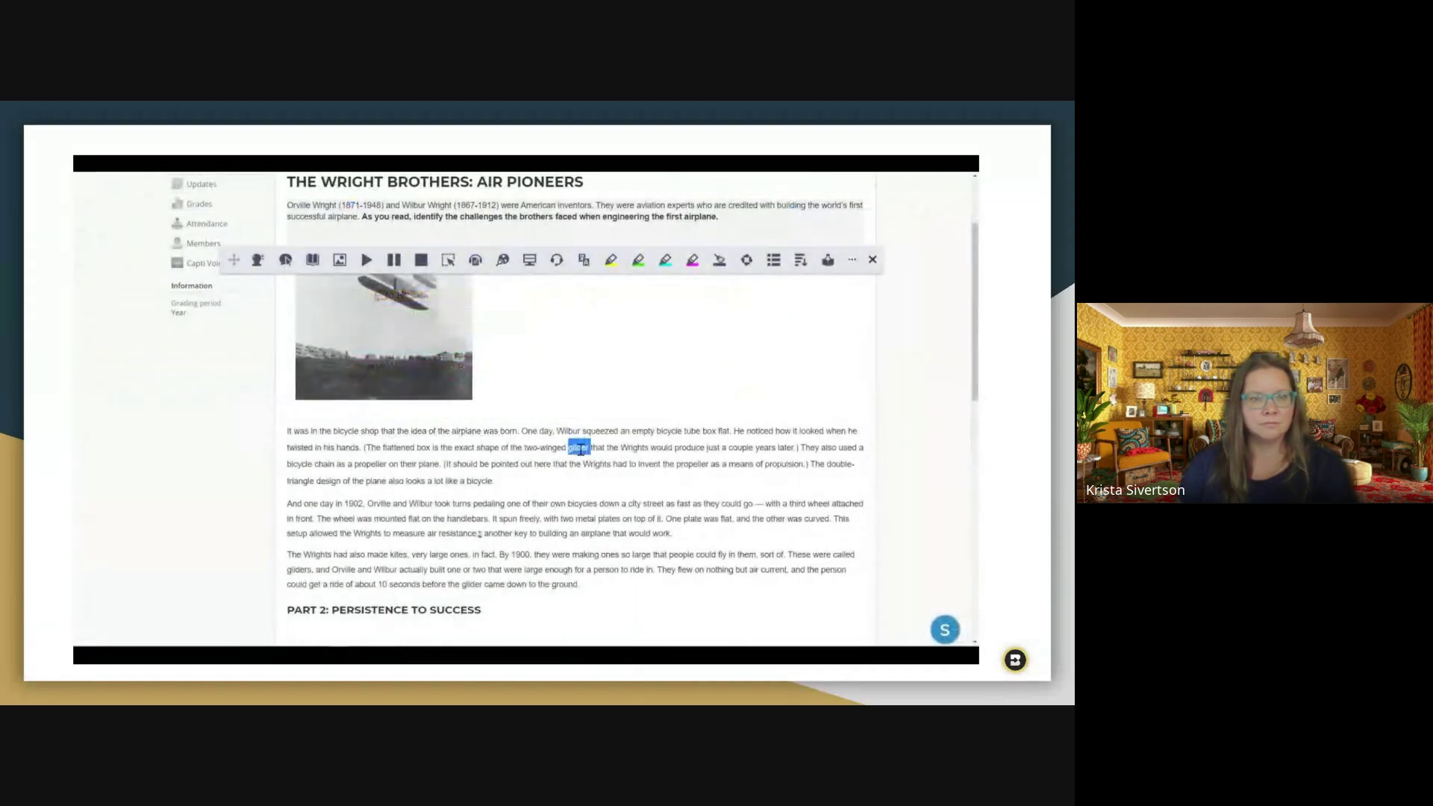
click(611, 271)
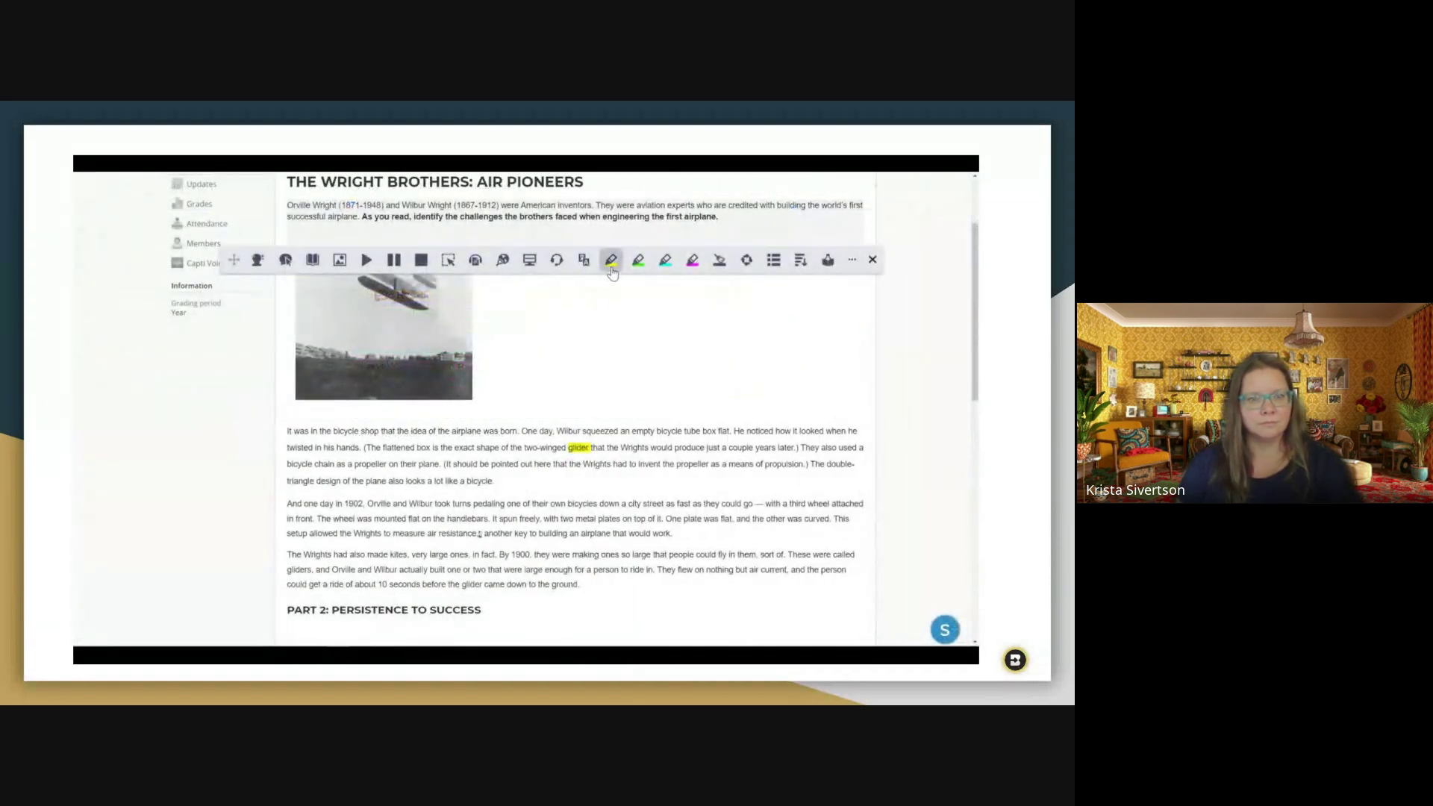
double_click(369, 463)
click(639, 263)
double_click(468, 518)
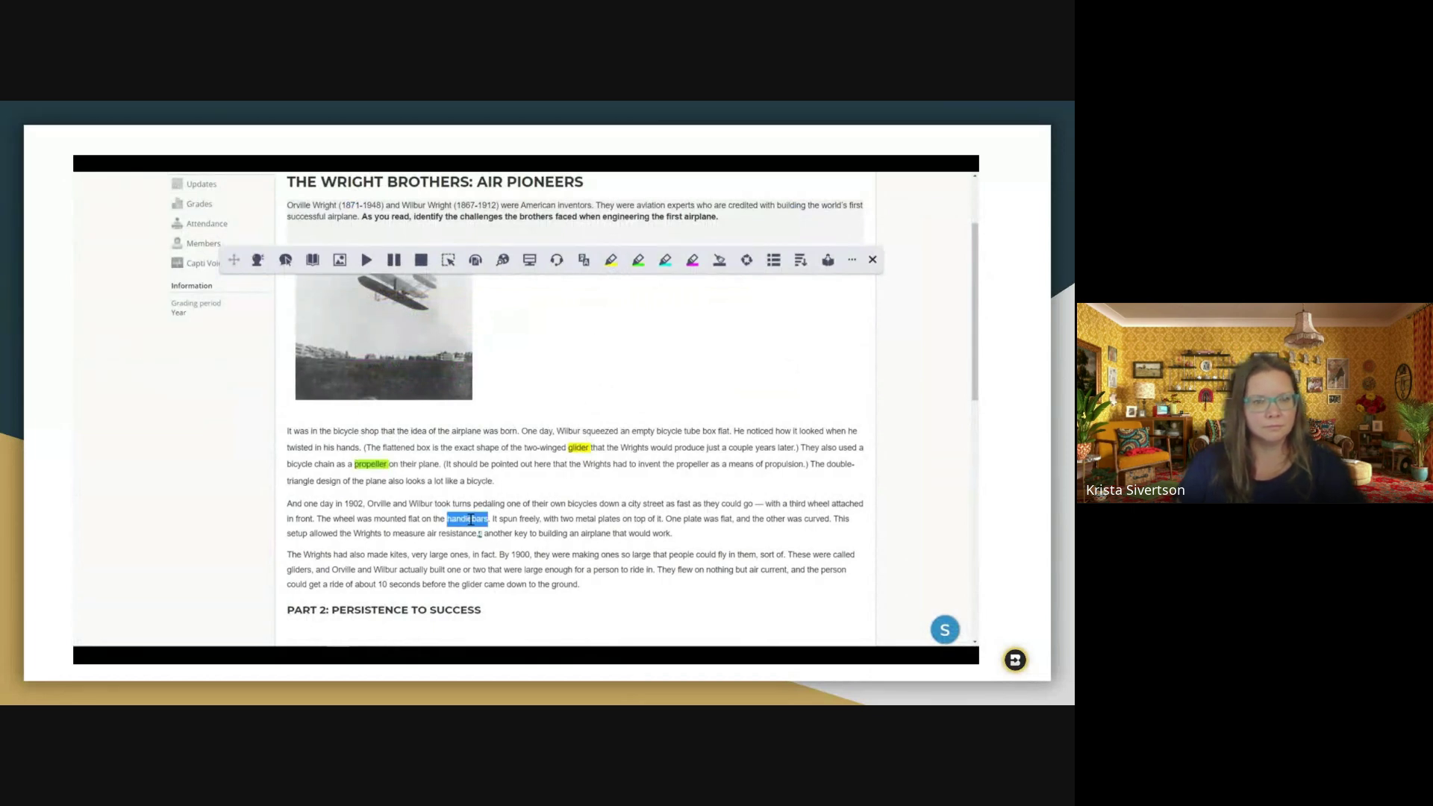
click(666, 269)
double_click(772, 571)
click(692, 261)
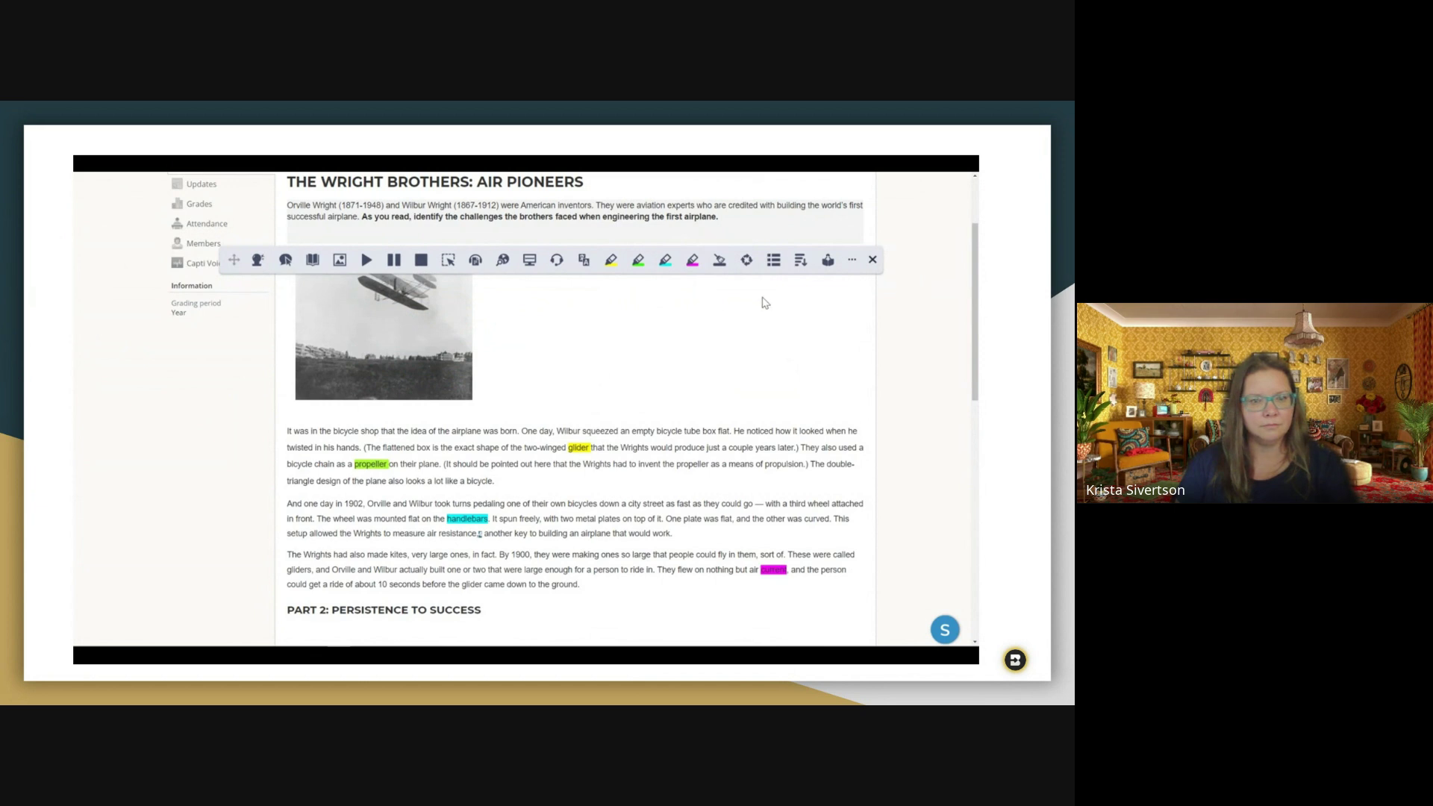
Step: Build a vocabulary list from the highlighted words and move on to the Doppler lesson
click(774, 259)
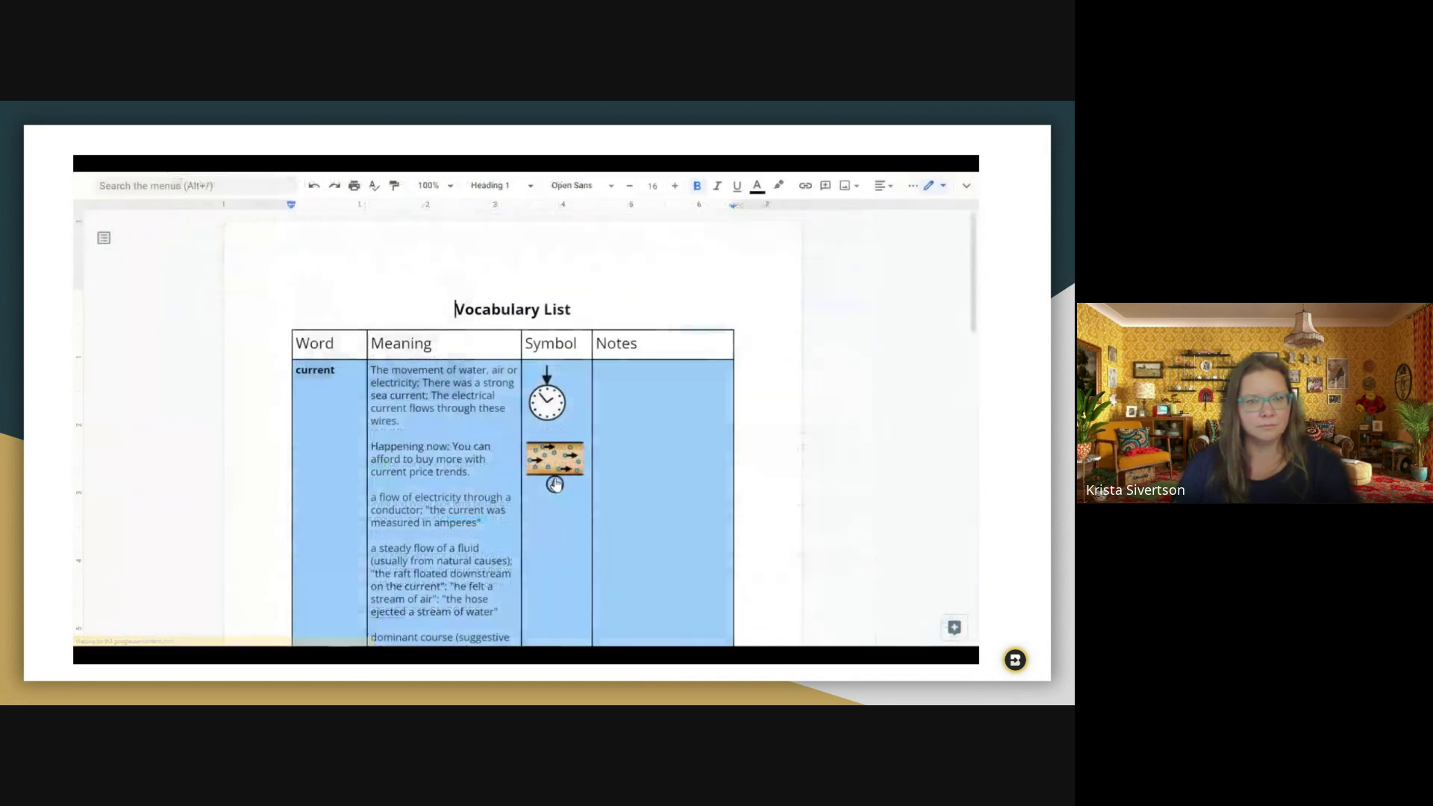
scroll(283, 256, down, 2)
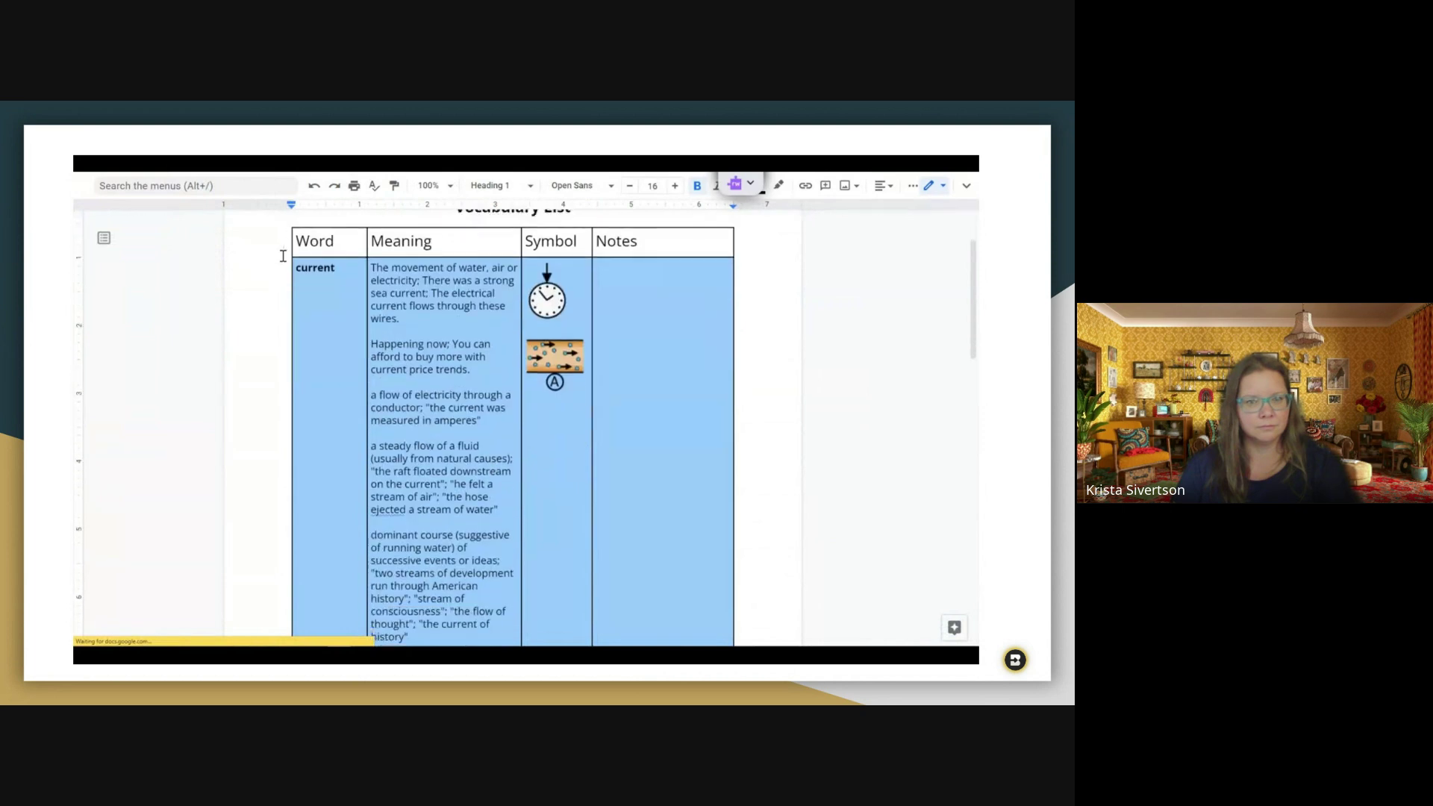
scroll(282, 256, down, 10)
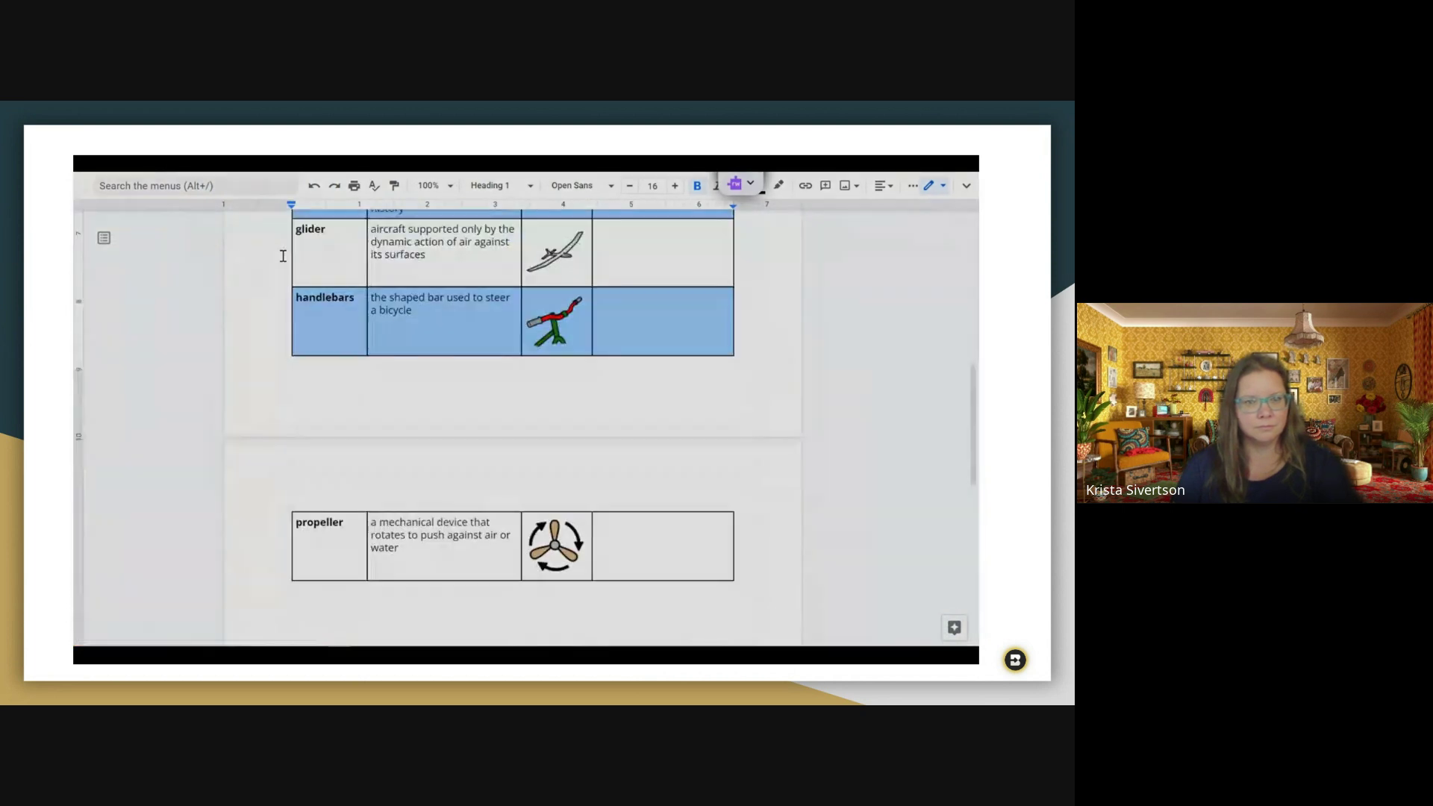
key(ctrl+w)
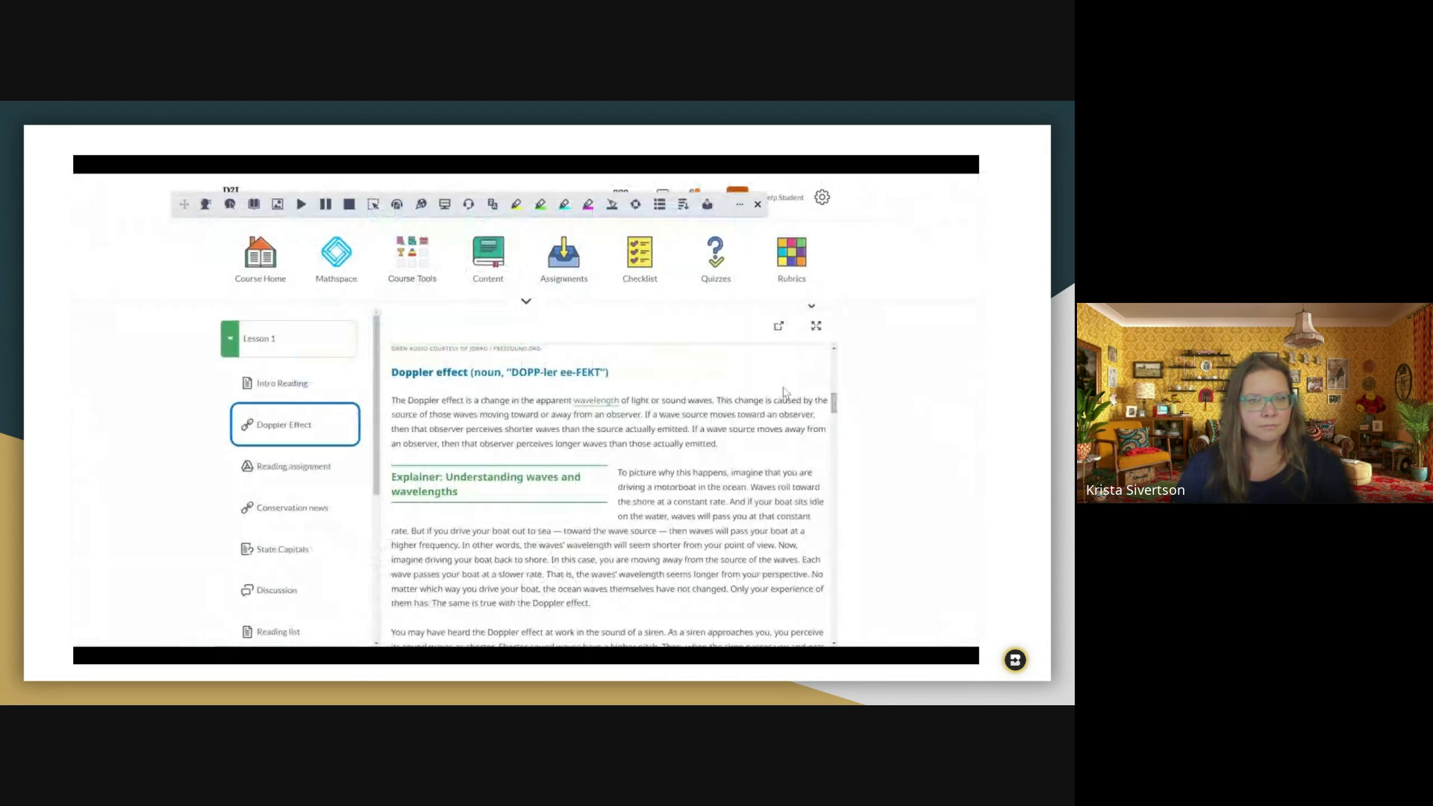
Step: Simplify the Doppler article, shorten it, then restore the full original text
click(692, 213)
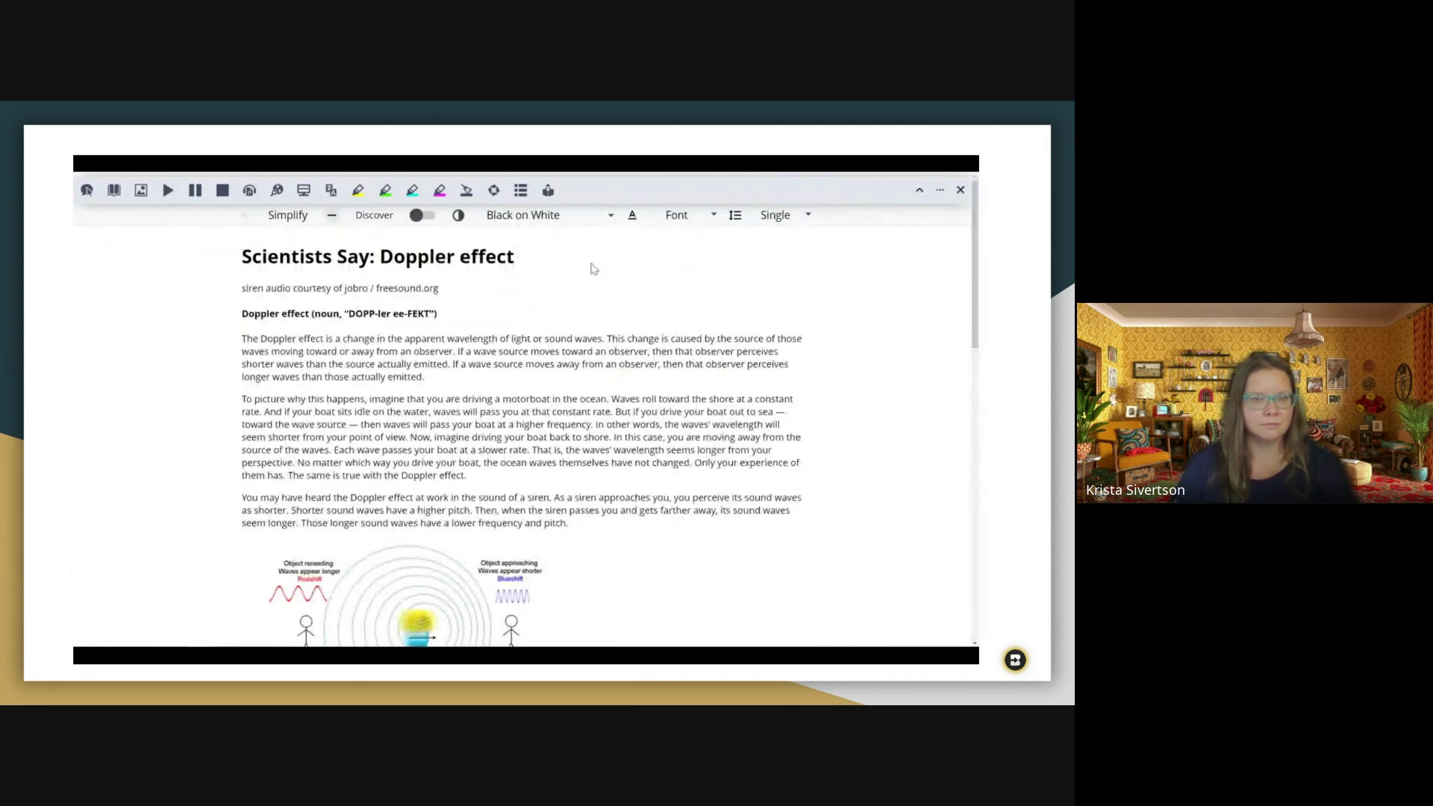
click(332, 216)
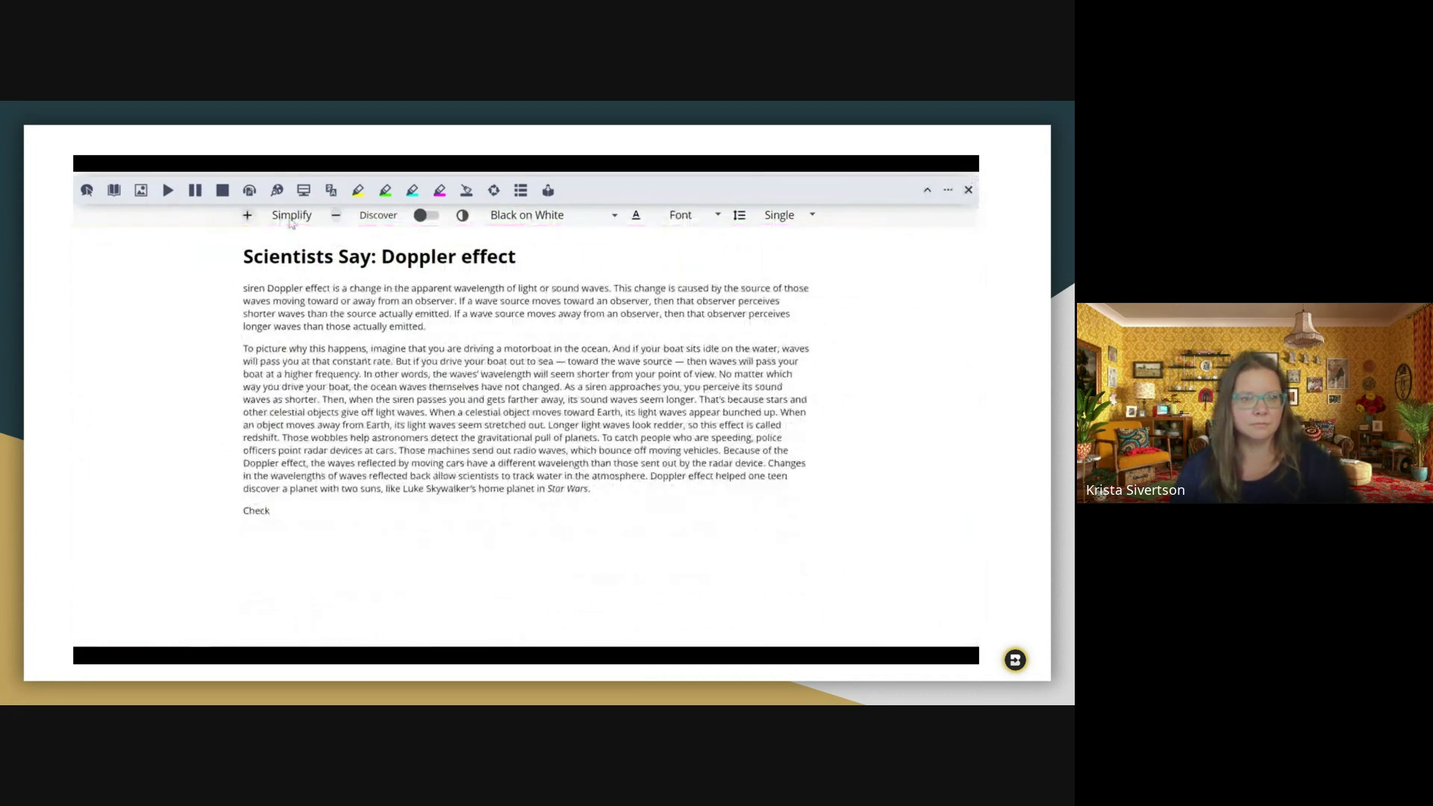
click(248, 216)
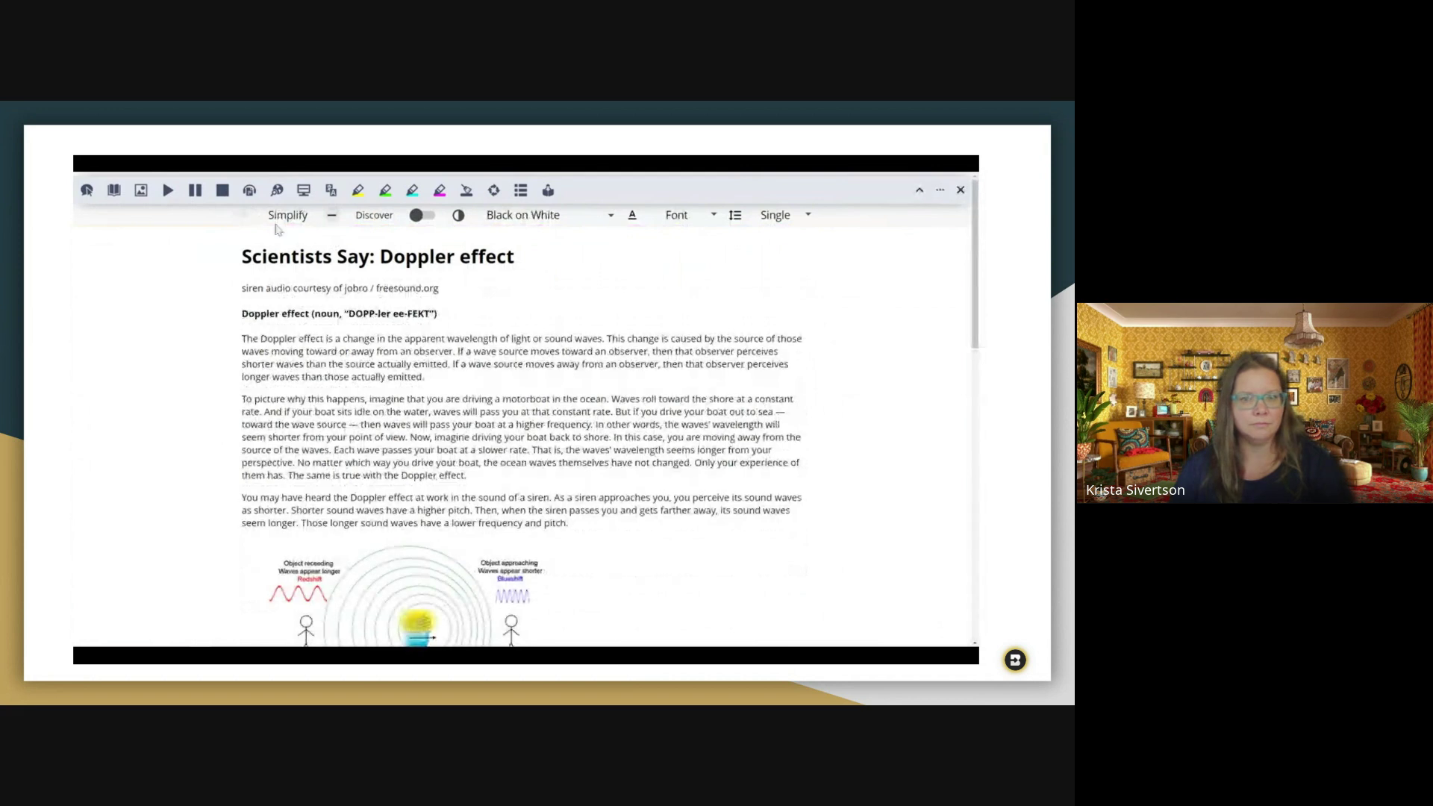
Step: Set the article font to Lexend, enlarge the text size, and apply double line spacing
click(683, 216)
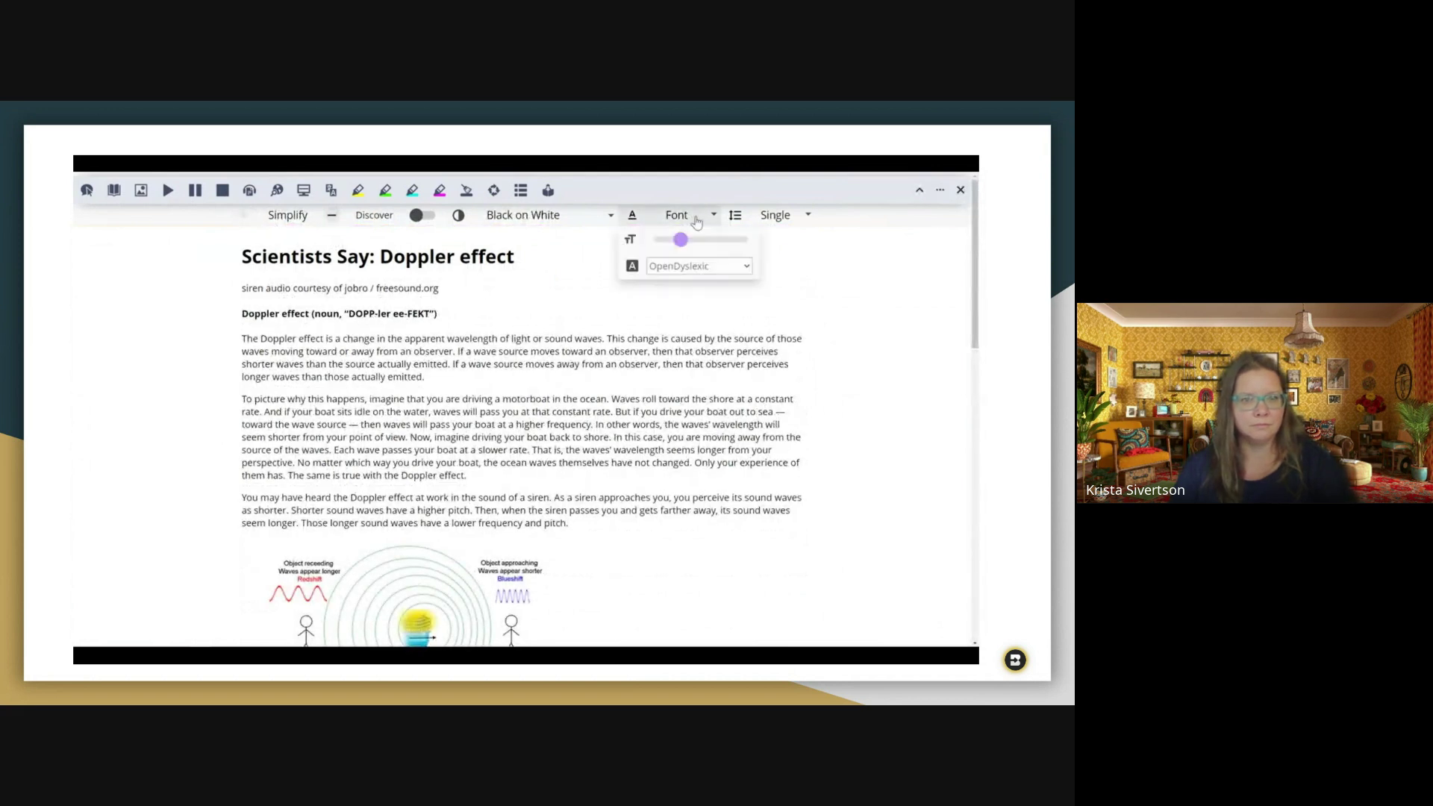
click(731, 259)
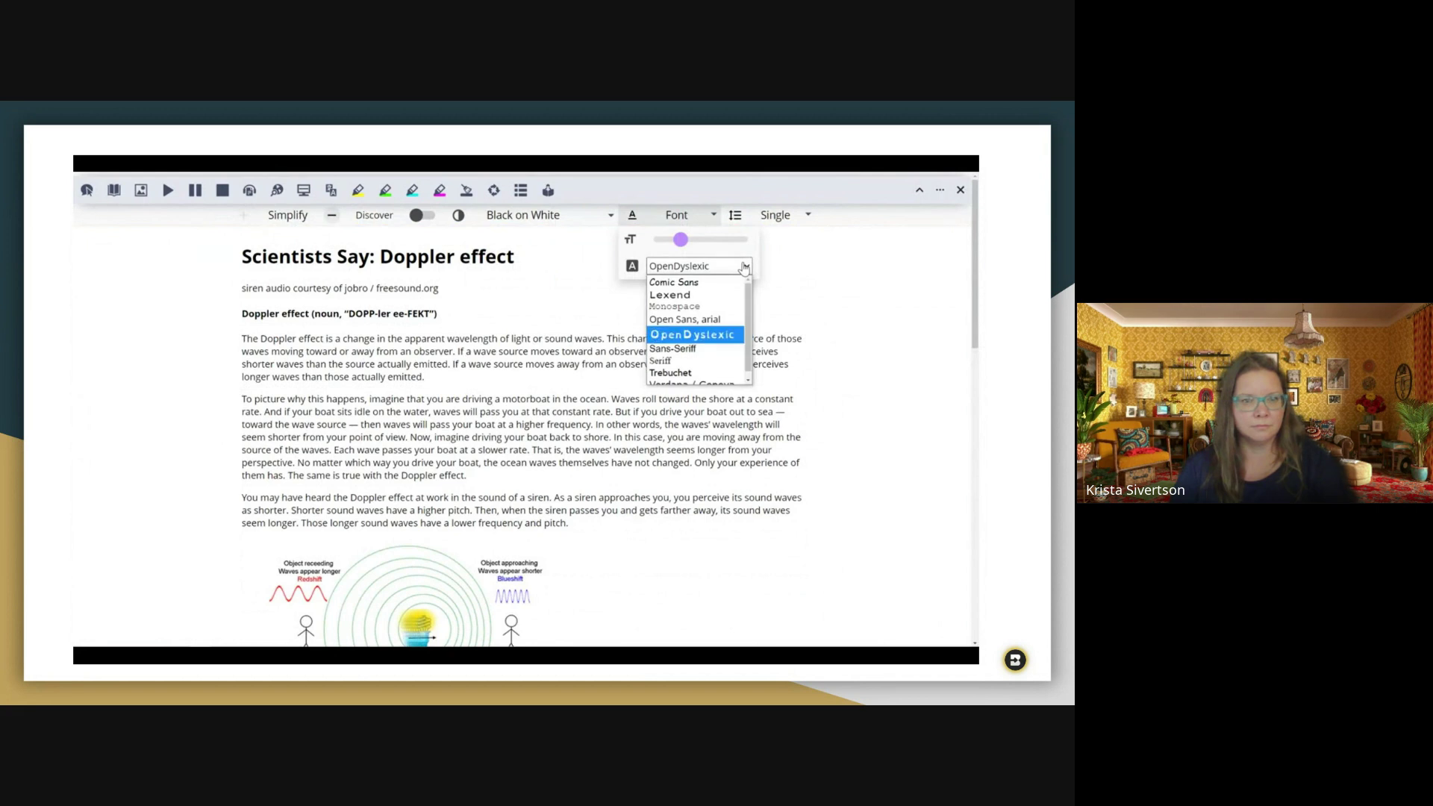
click(695, 296)
click(693, 240)
drag(692, 240, 698, 240)
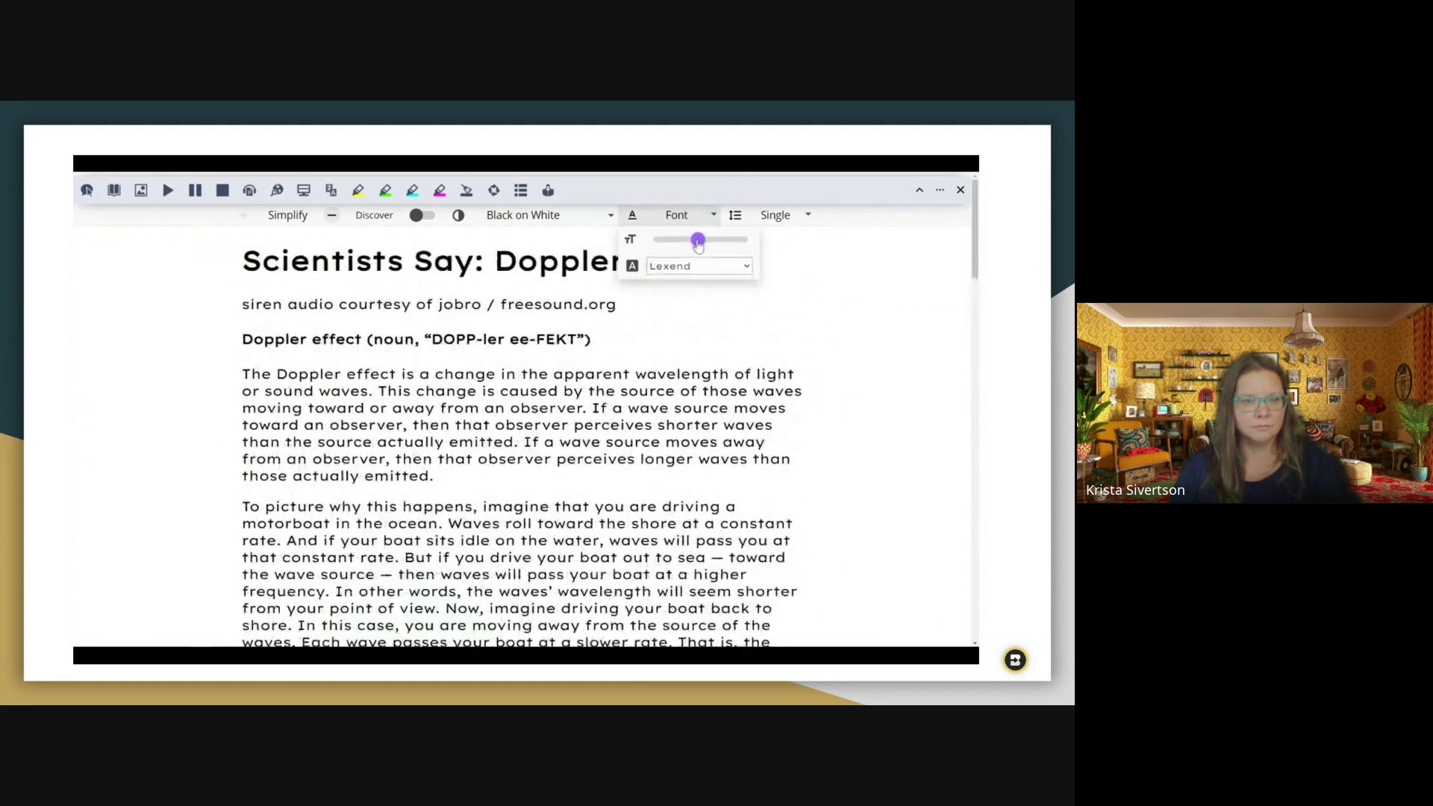
click(804, 215)
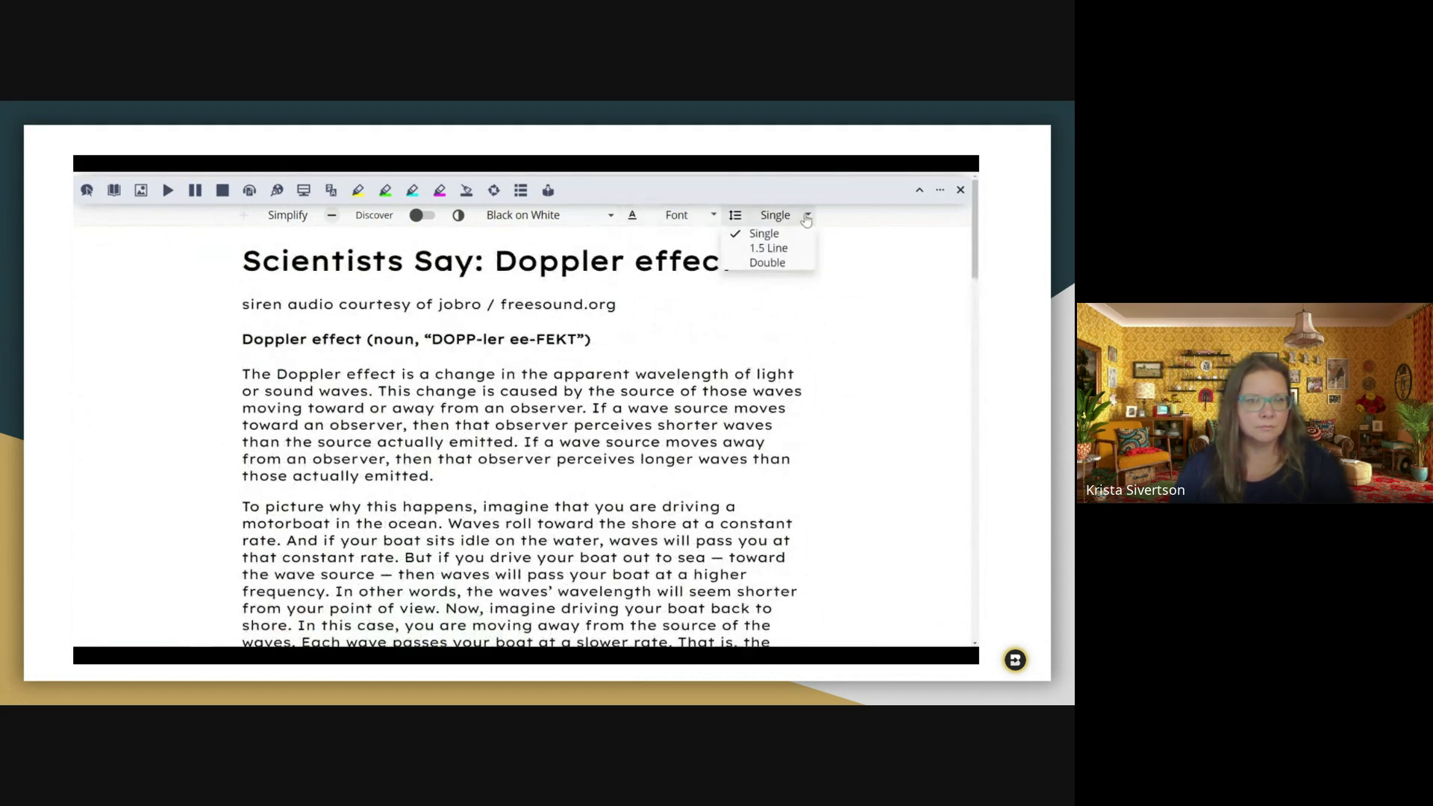
click(795, 263)
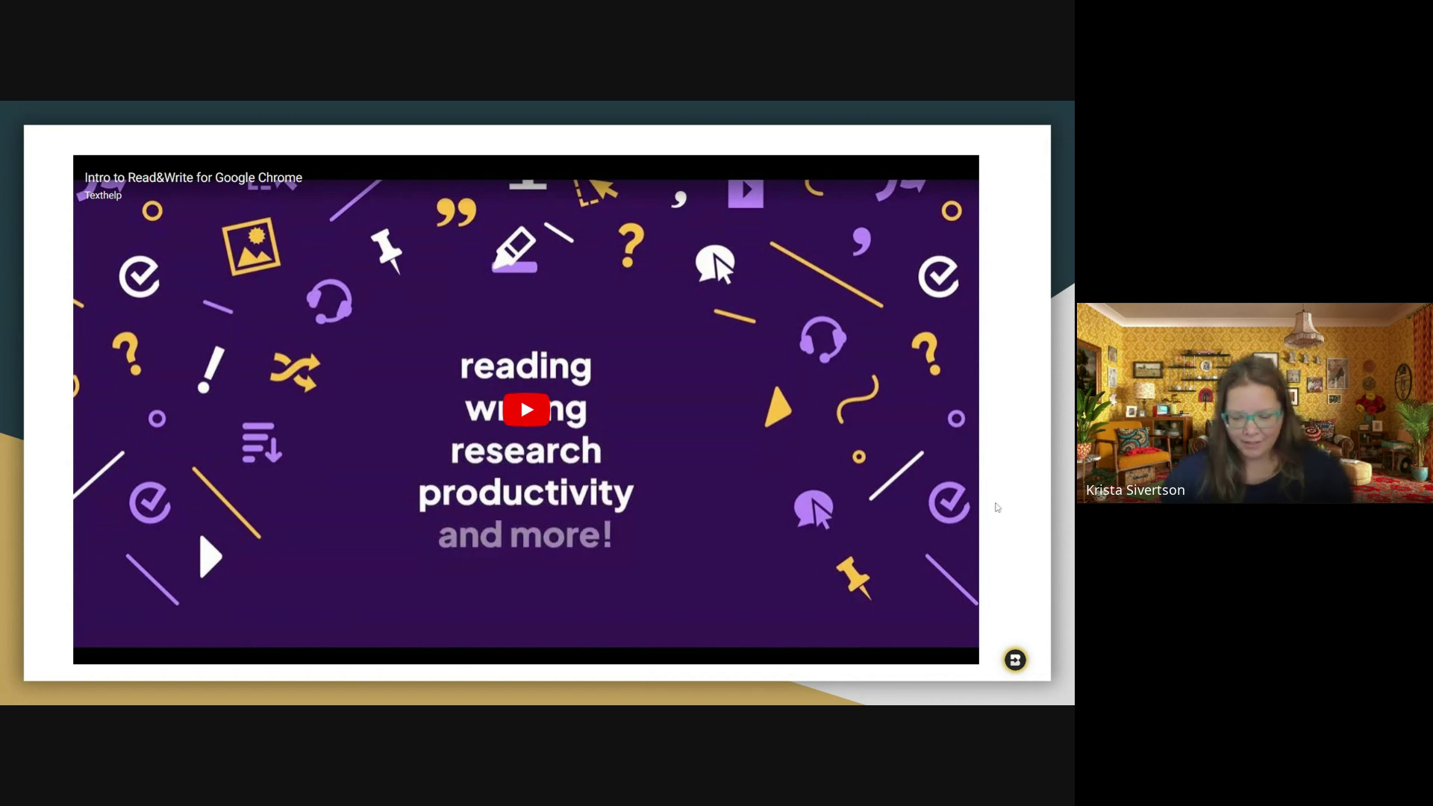
Step: Play the Intro to Read&Write for Google Chrome video
click(258, 326)
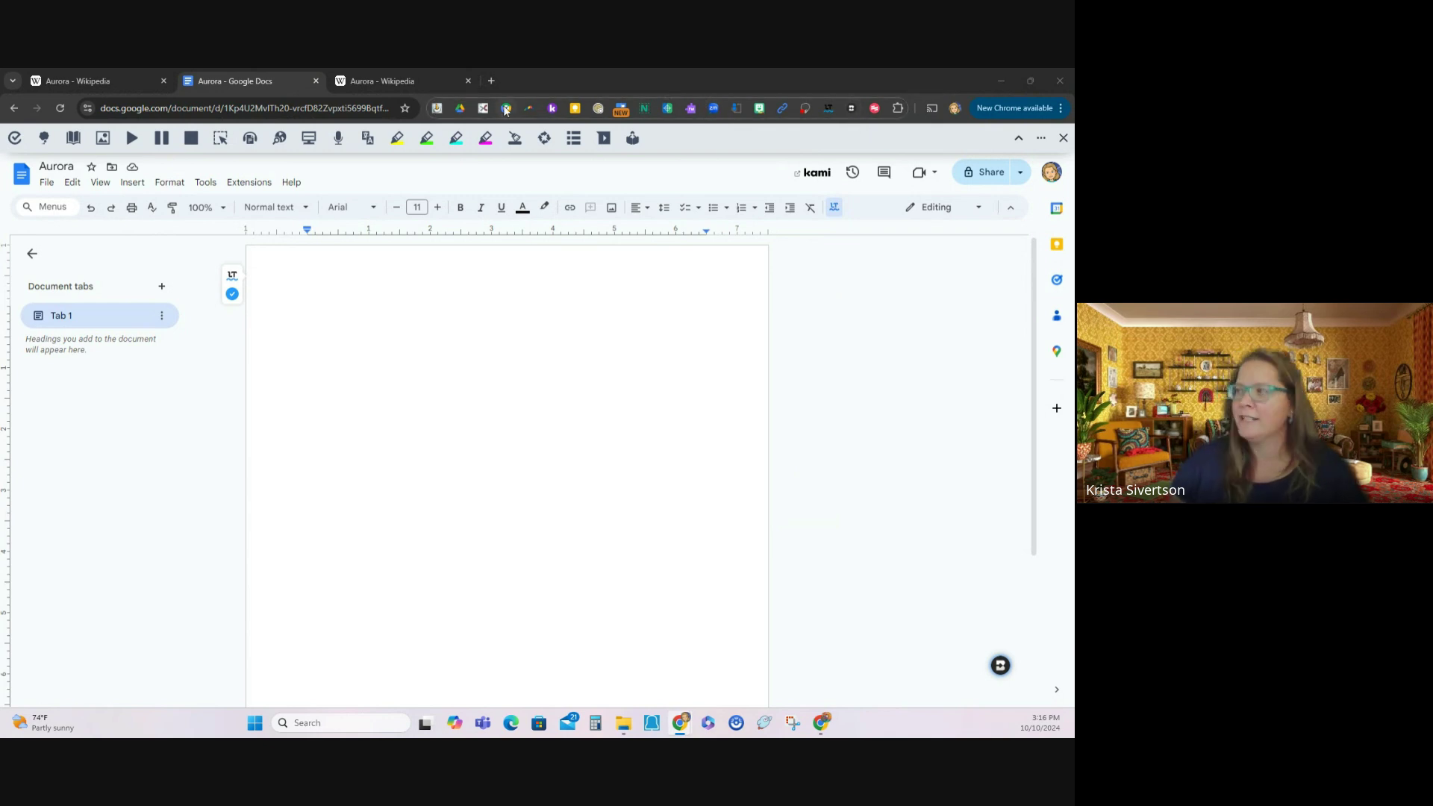
Step: Check the Read&Write entry's options in Chrome's extensions list, then dismiss the menu
click(899, 109)
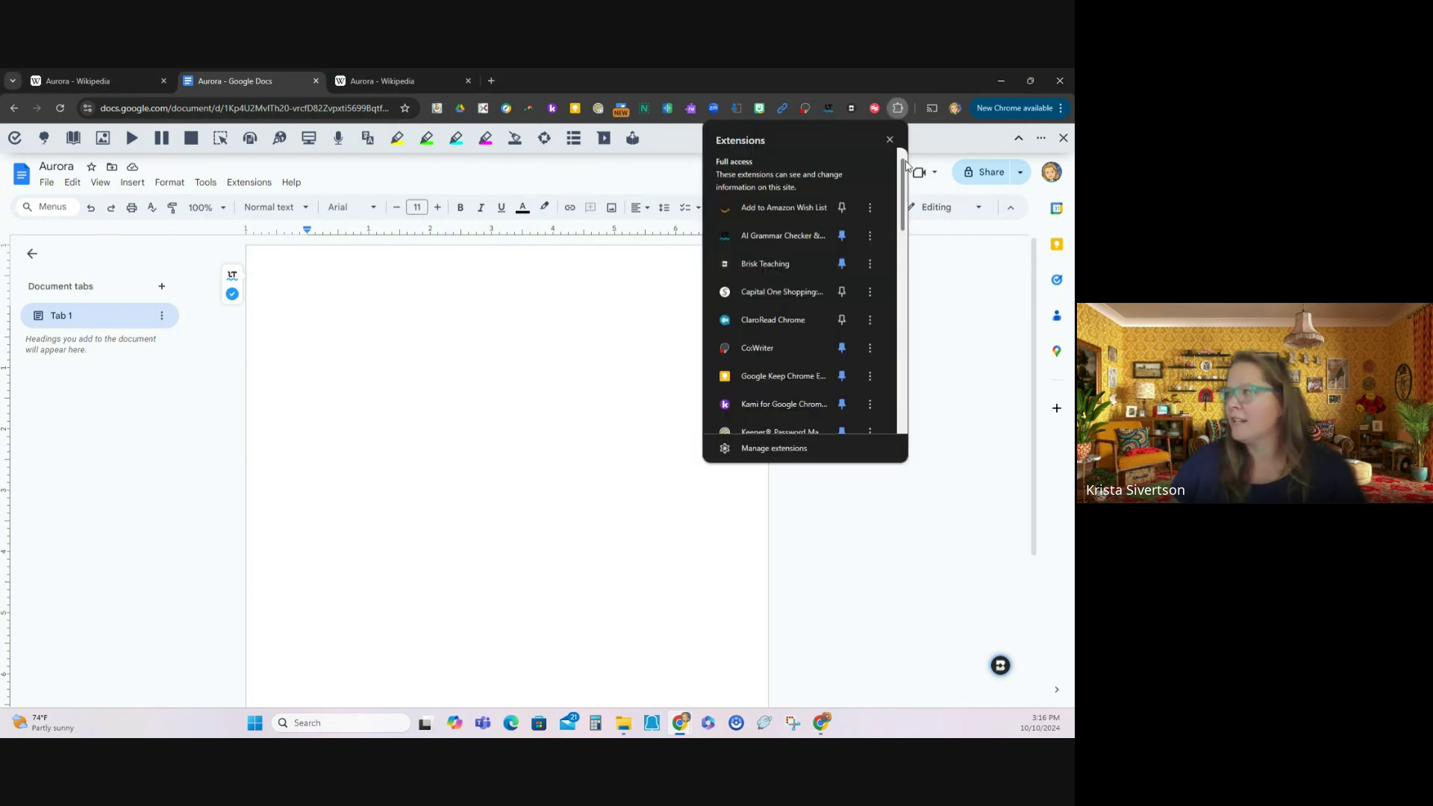
drag(906, 164, 922, 216)
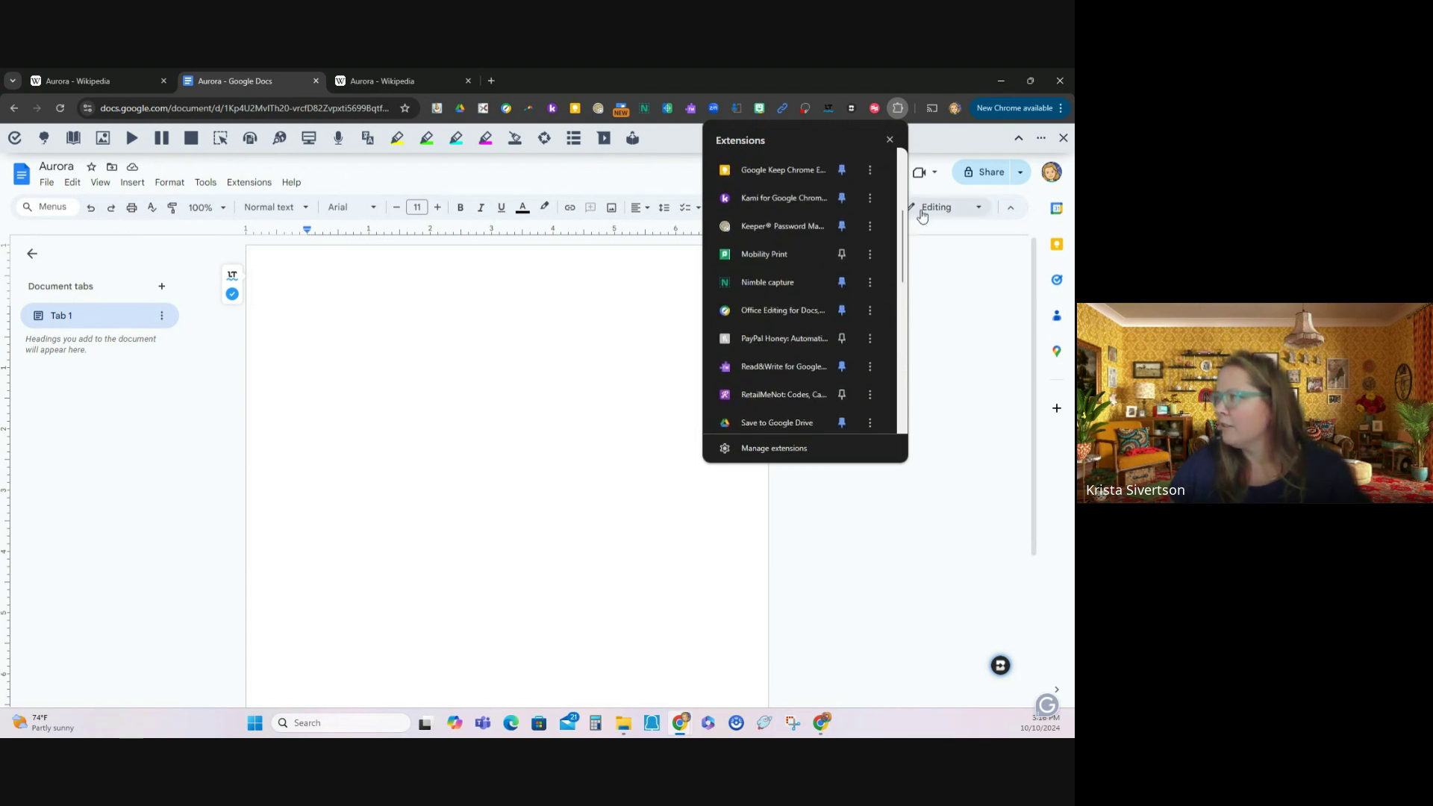
click(871, 369)
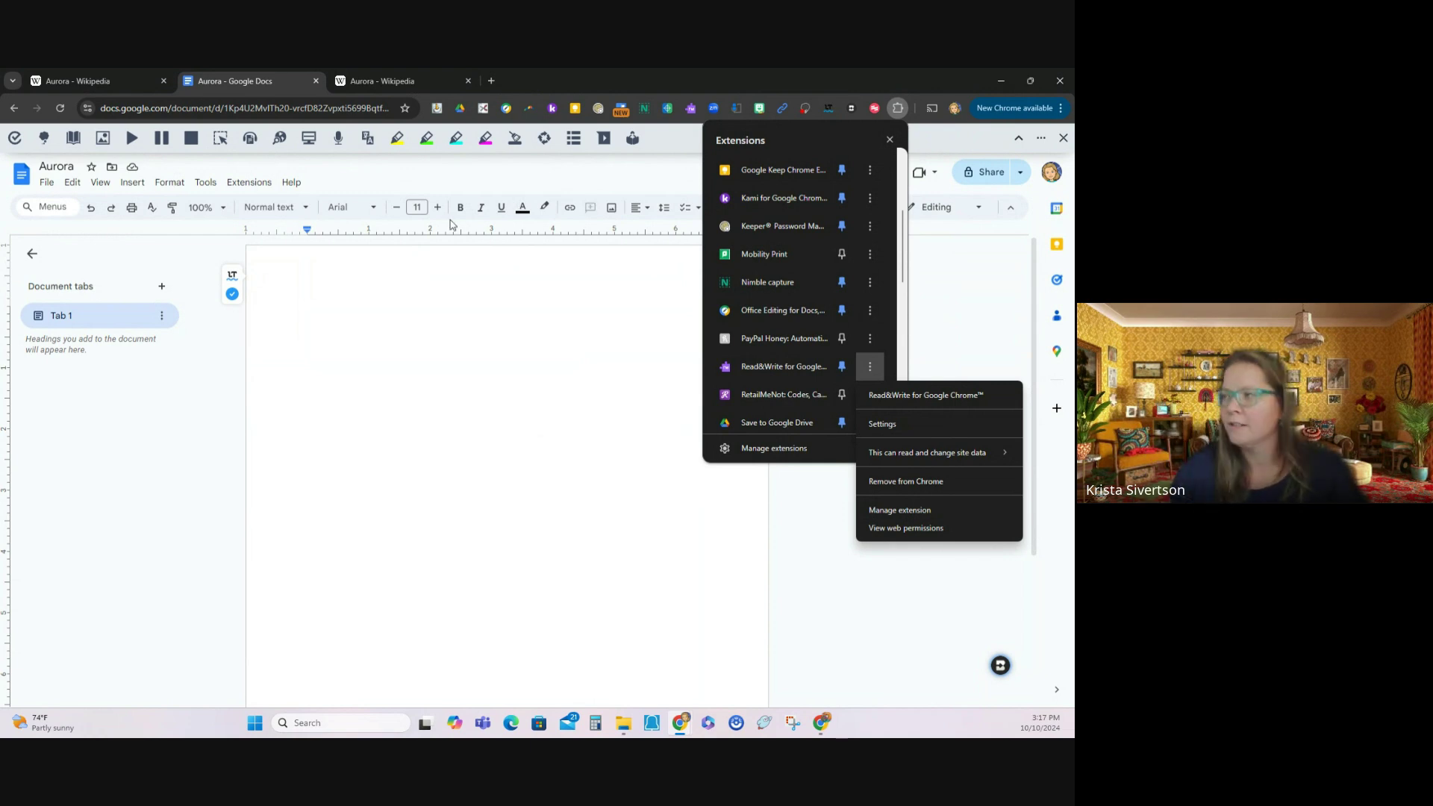
click(631, 291)
click(631, 288)
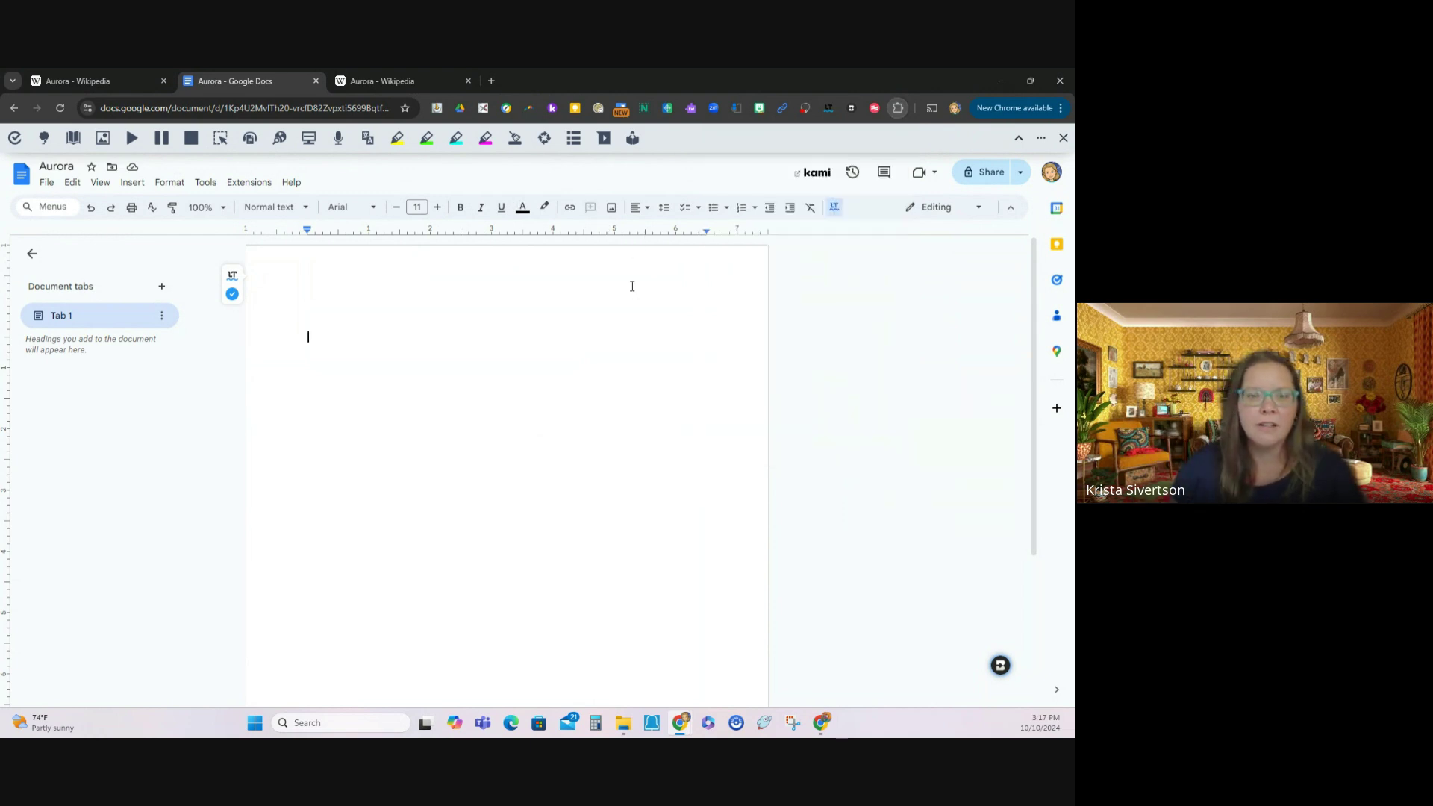
drag(632, 286, 349, 291)
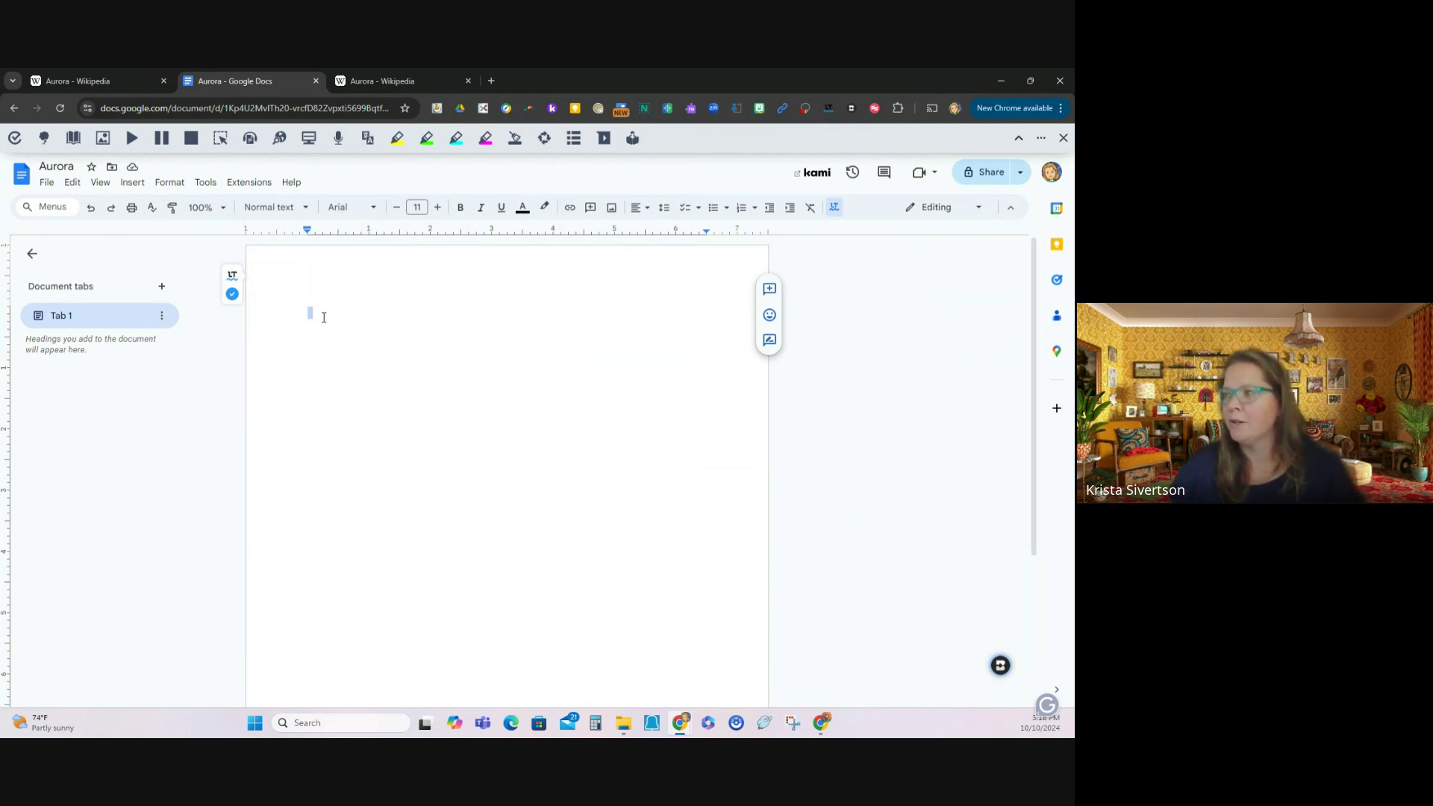
click(364, 344)
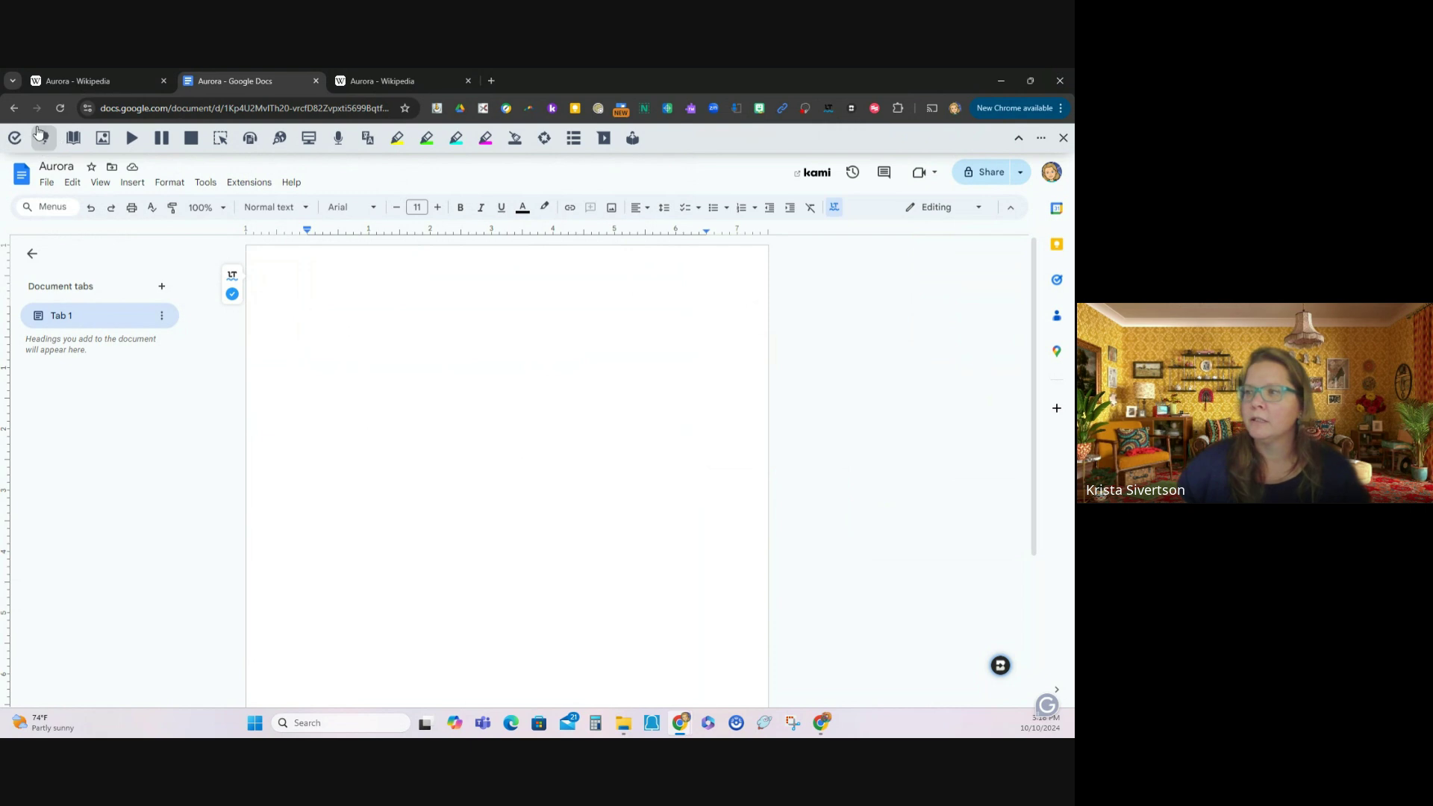
Step: Turn on Read&Write word prediction and zoom the page to 150% via 125%
click(44, 138)
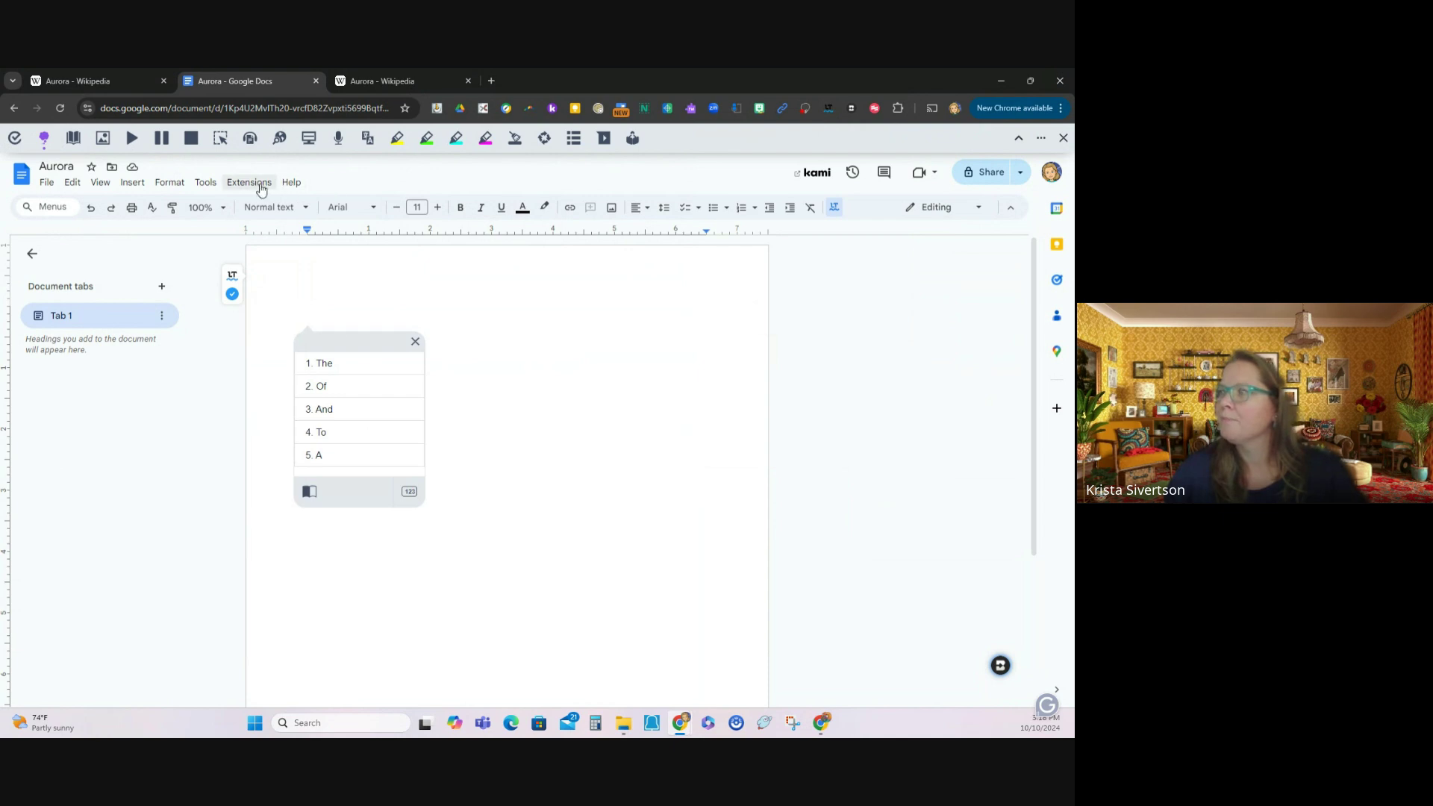
click(203, 208)
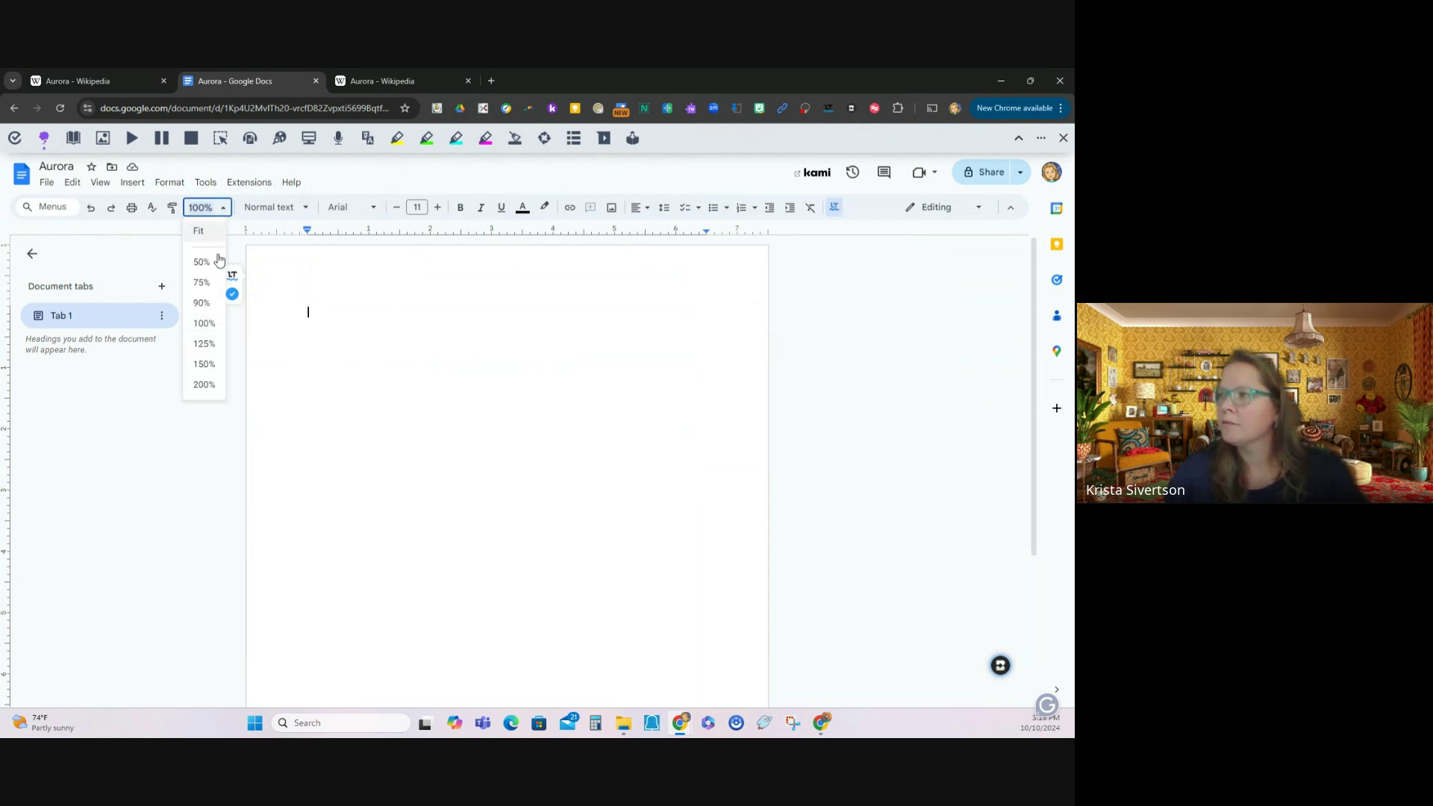
click(204, 345)
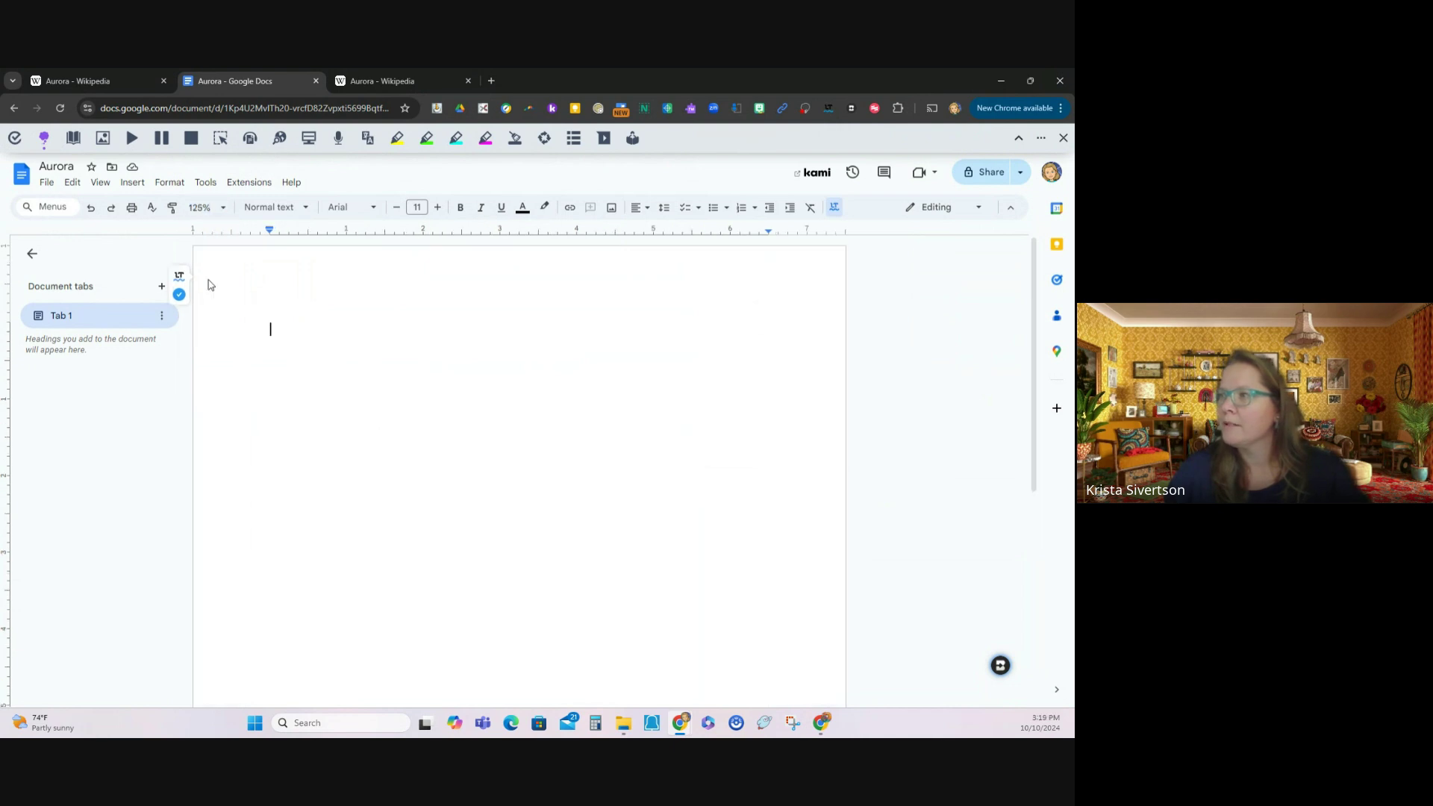
click(224, 208)
click(204, 364)
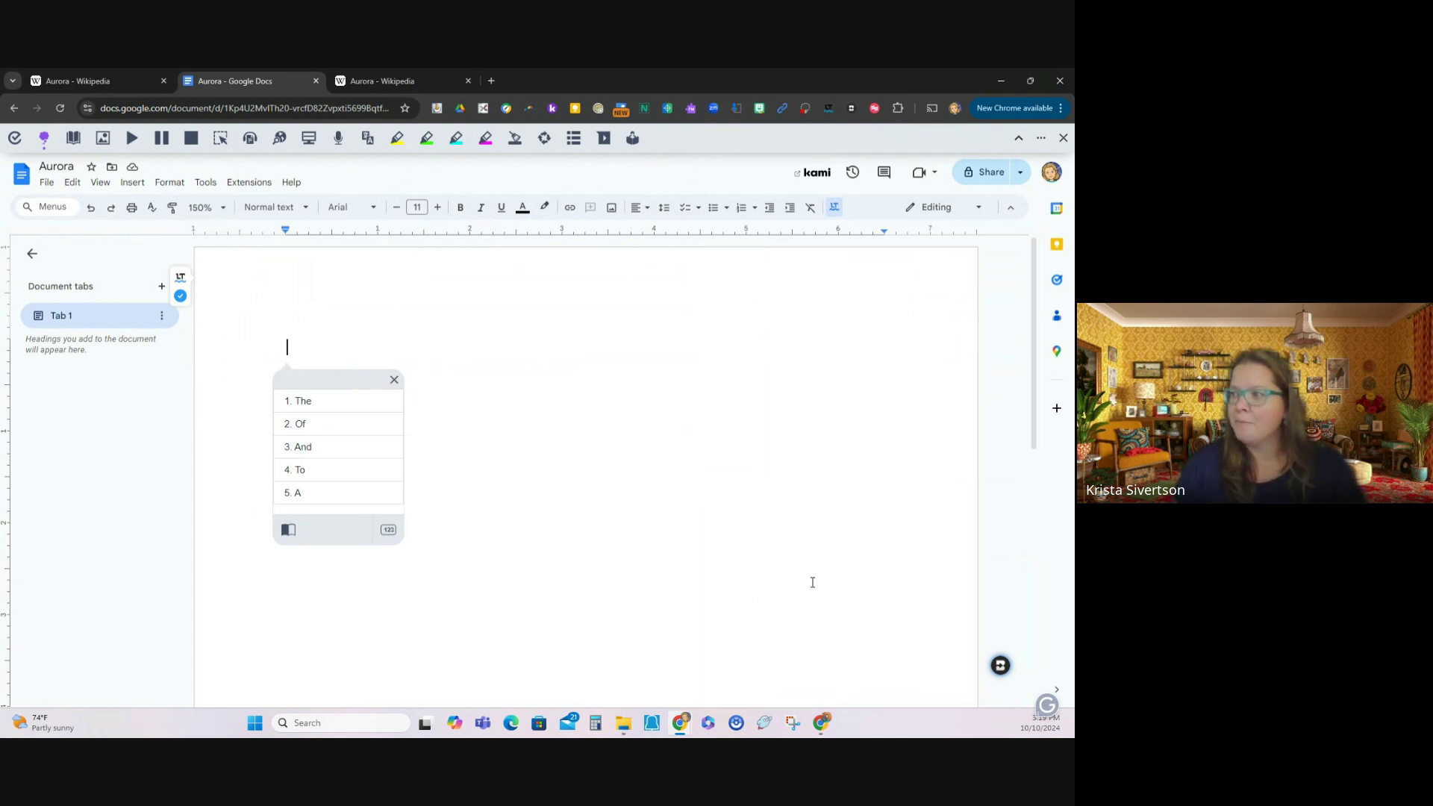
Step: Type 'Last nite', then correct the spelling so it reads 'Last night'
text(Las)
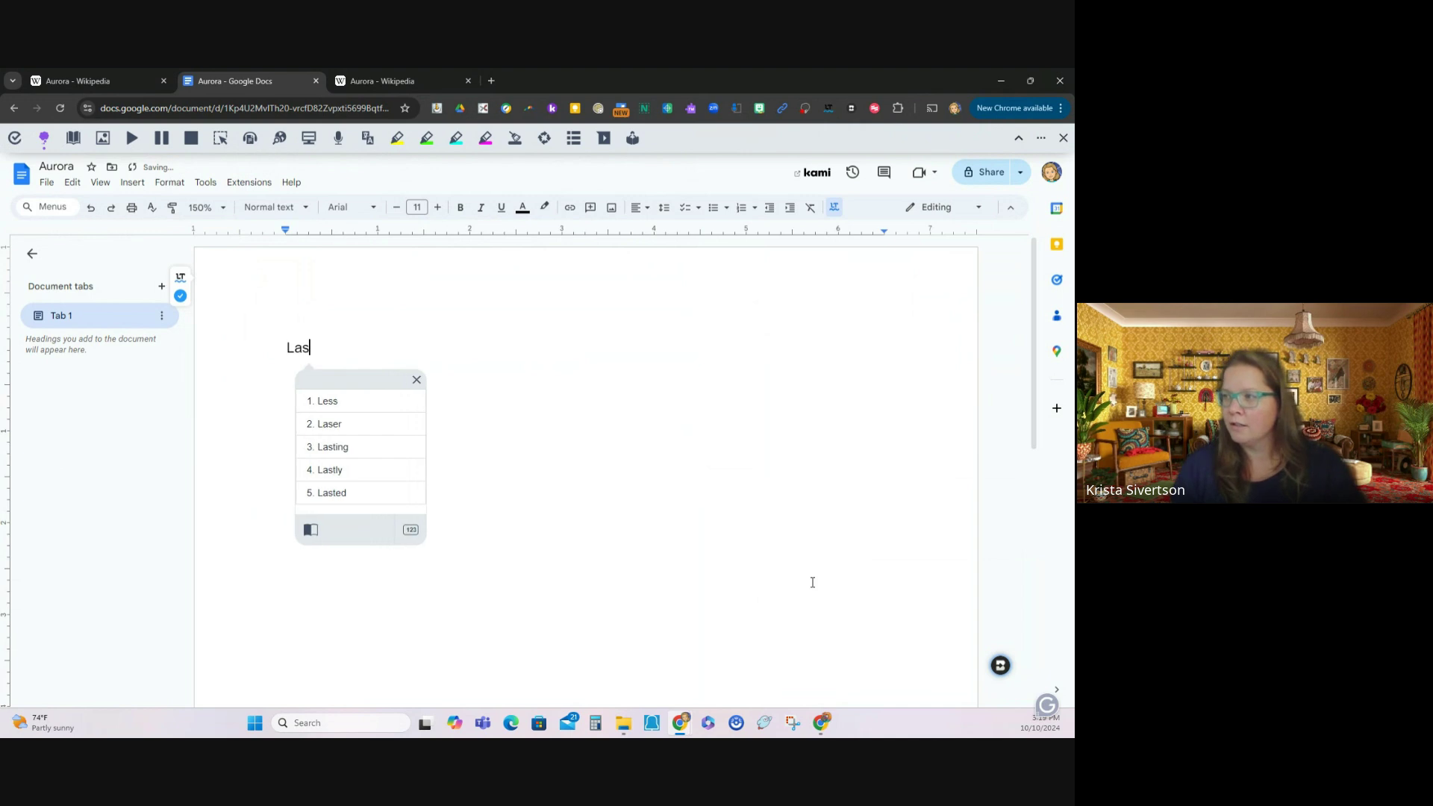
text(t n)
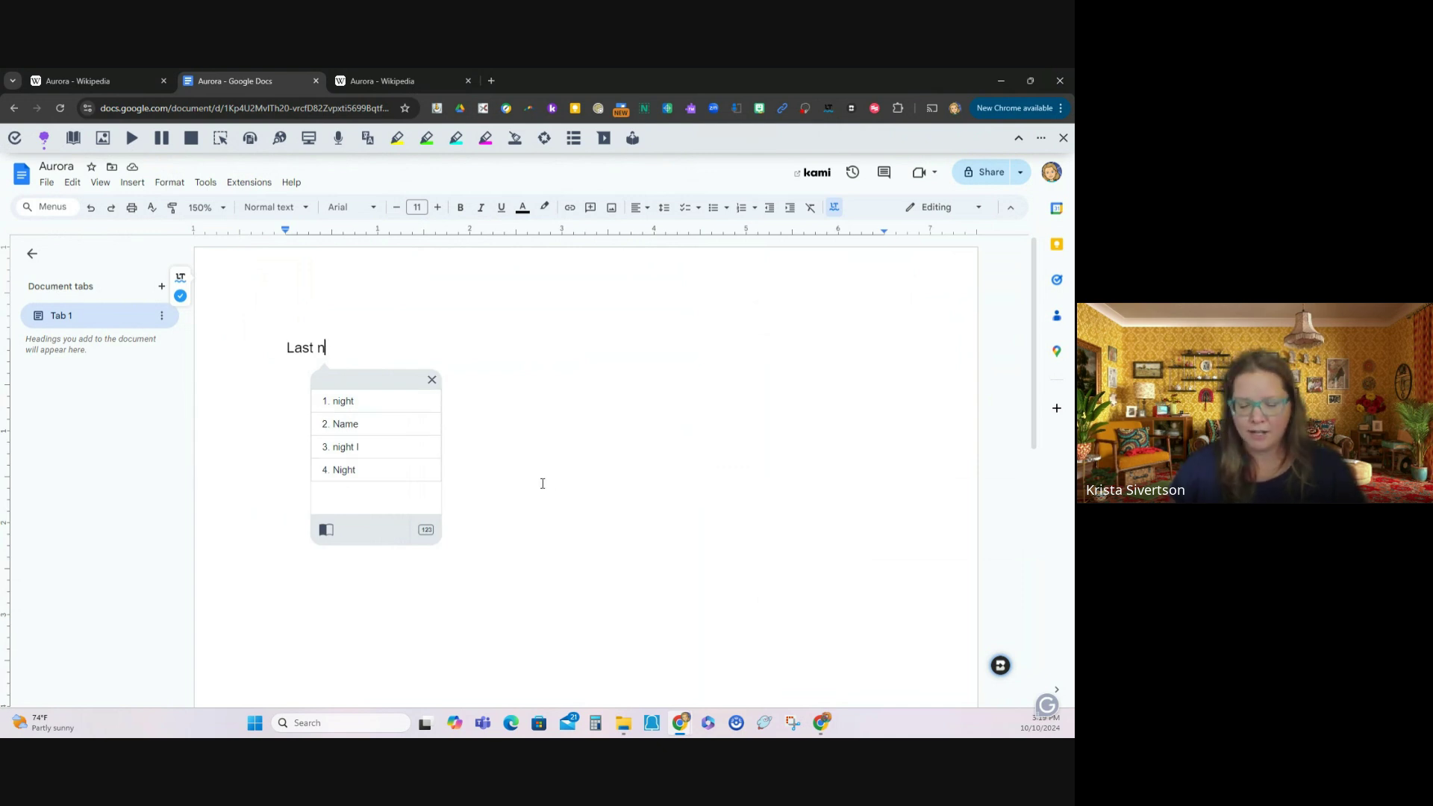
text(it)
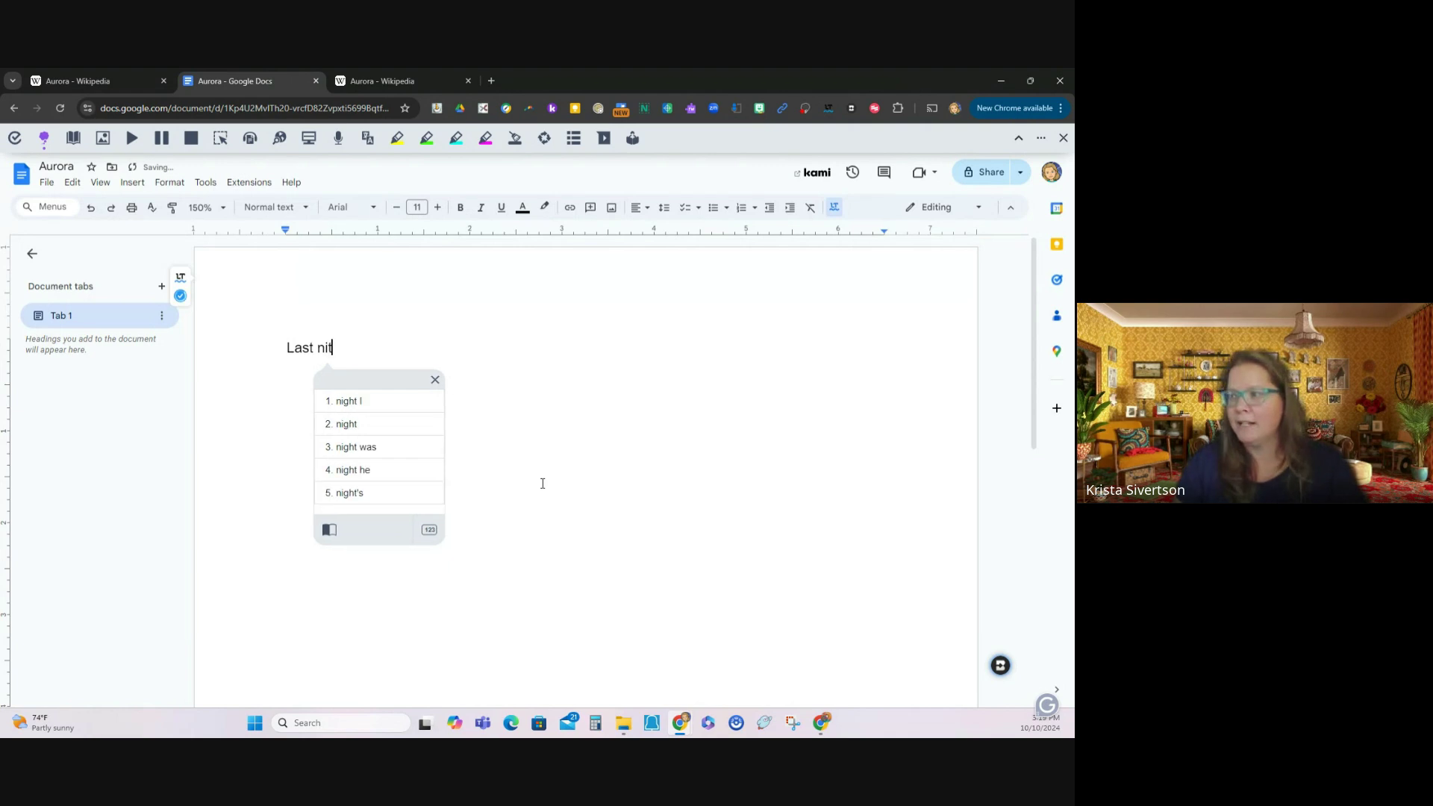
text(e)
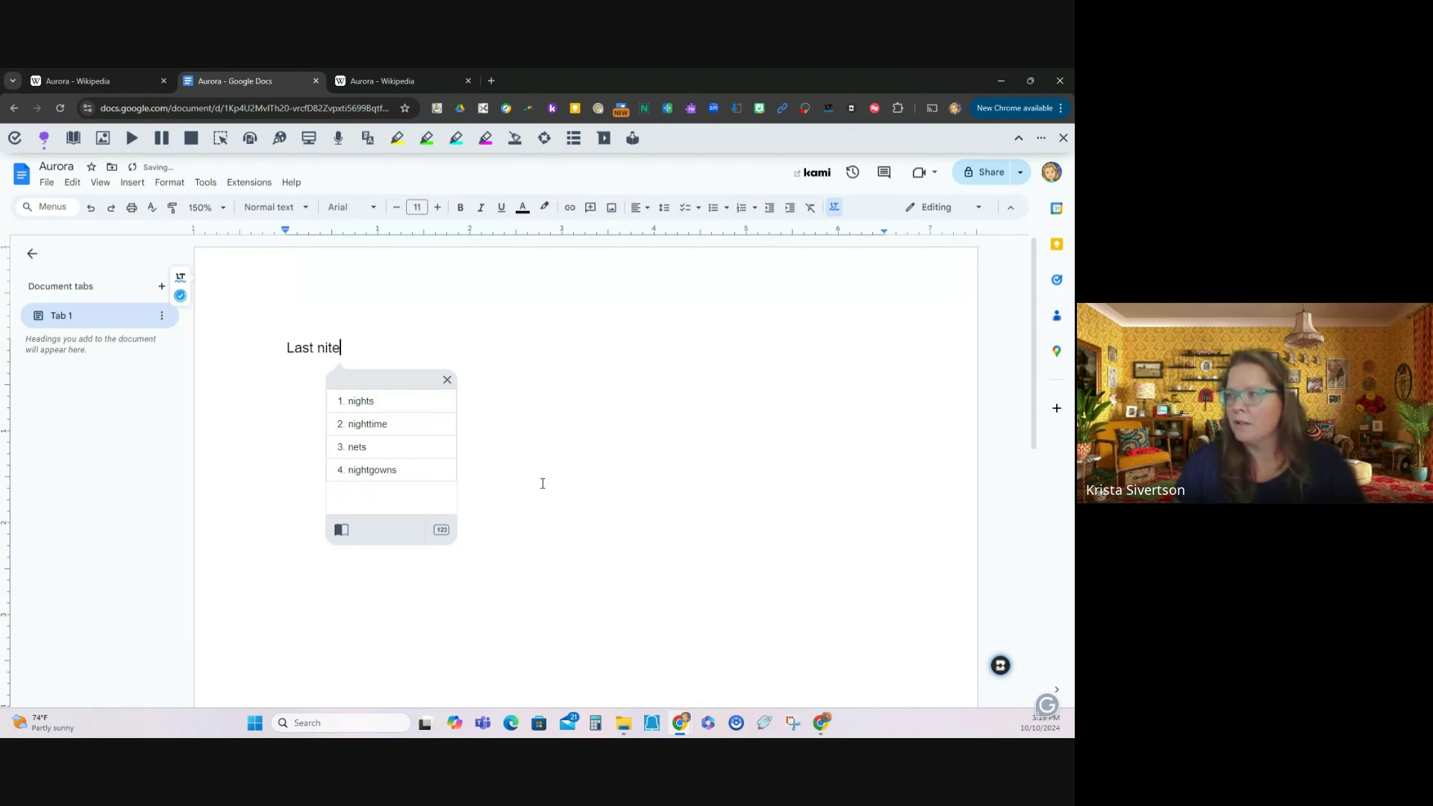
key(BackSpace)
key(BackSpace)
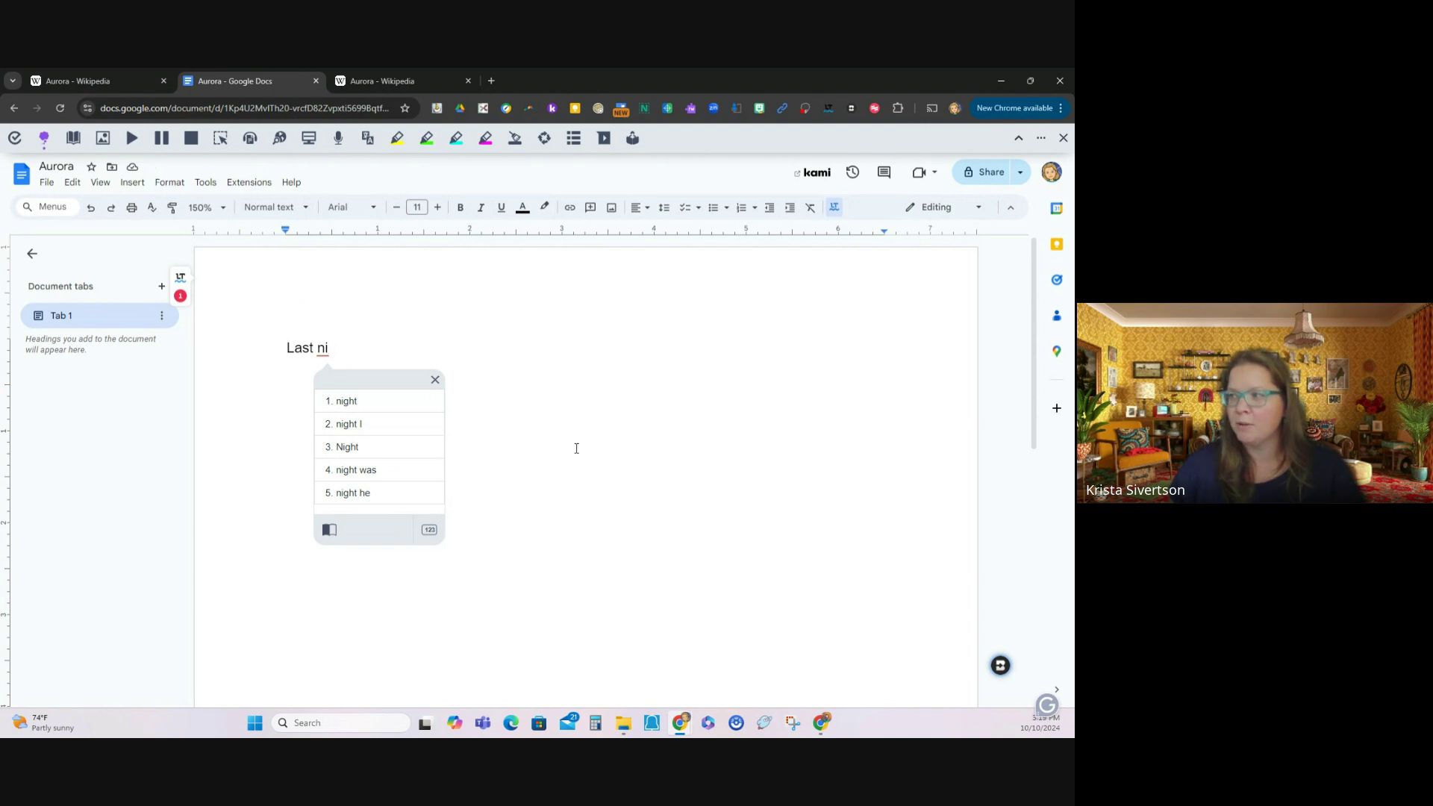
text(ght)
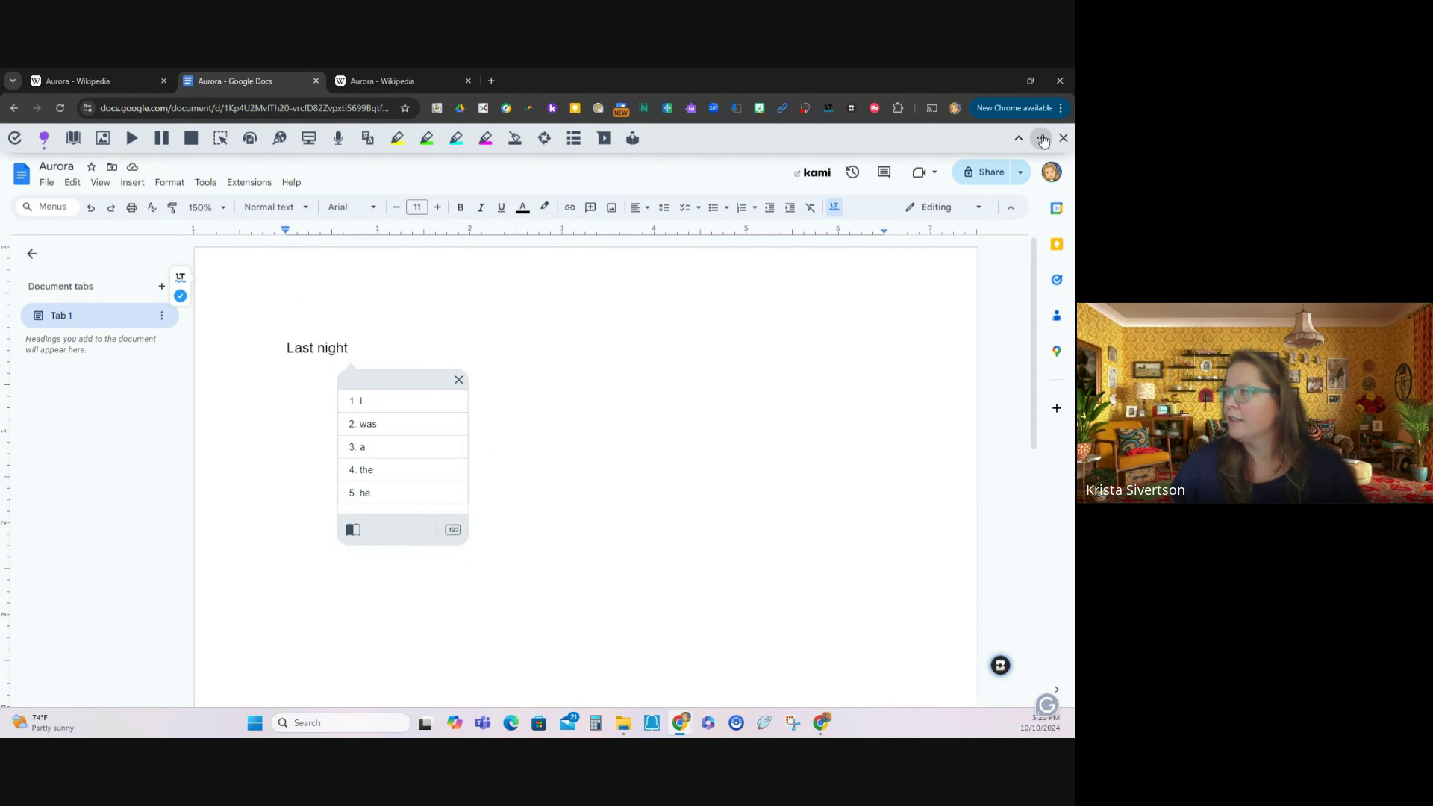
Step: Tick 'Read prediction suggestions on hover' in Read&Write's Prediction settings, then close the dialog
click(1042, 140)
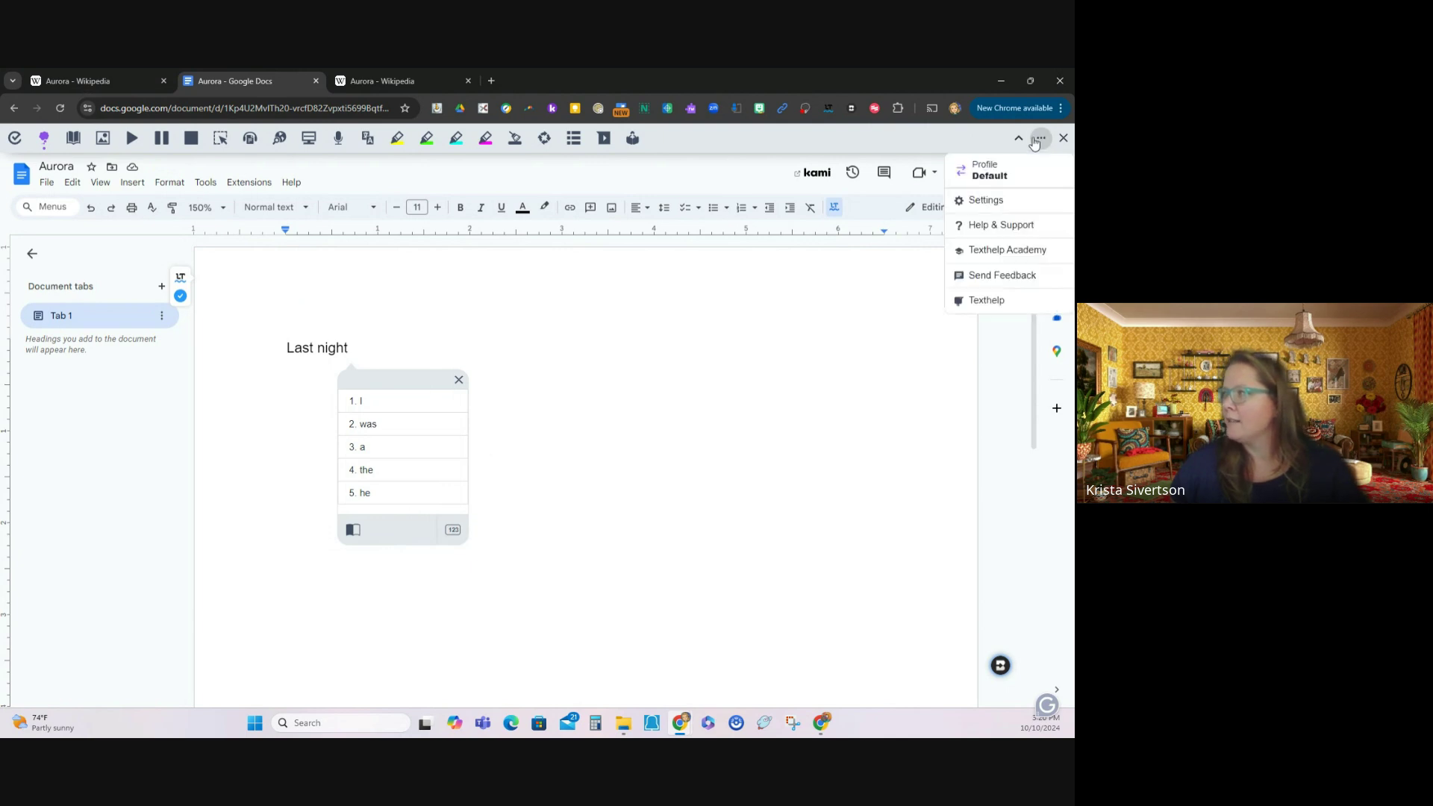
click(987, 200)
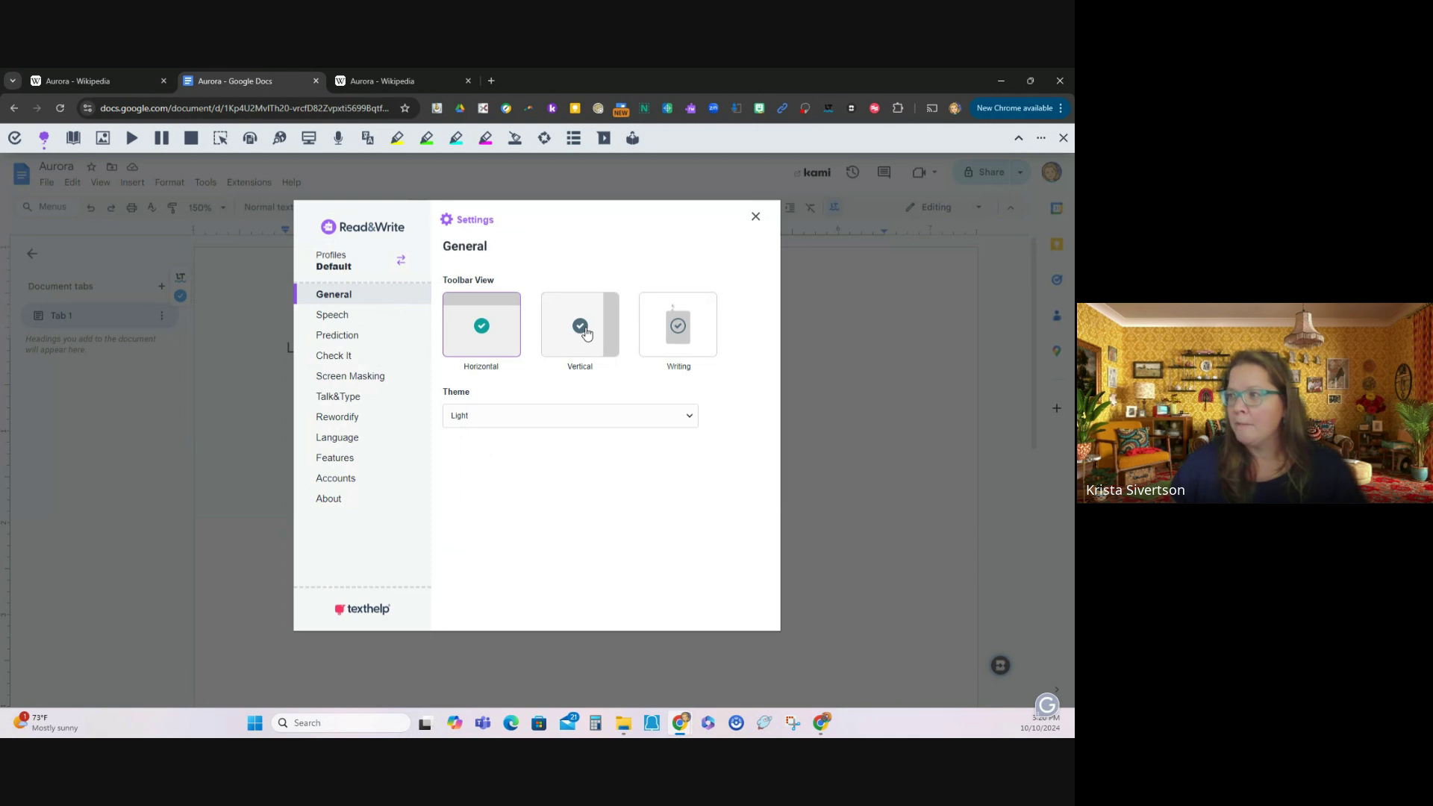
click(337, 336)
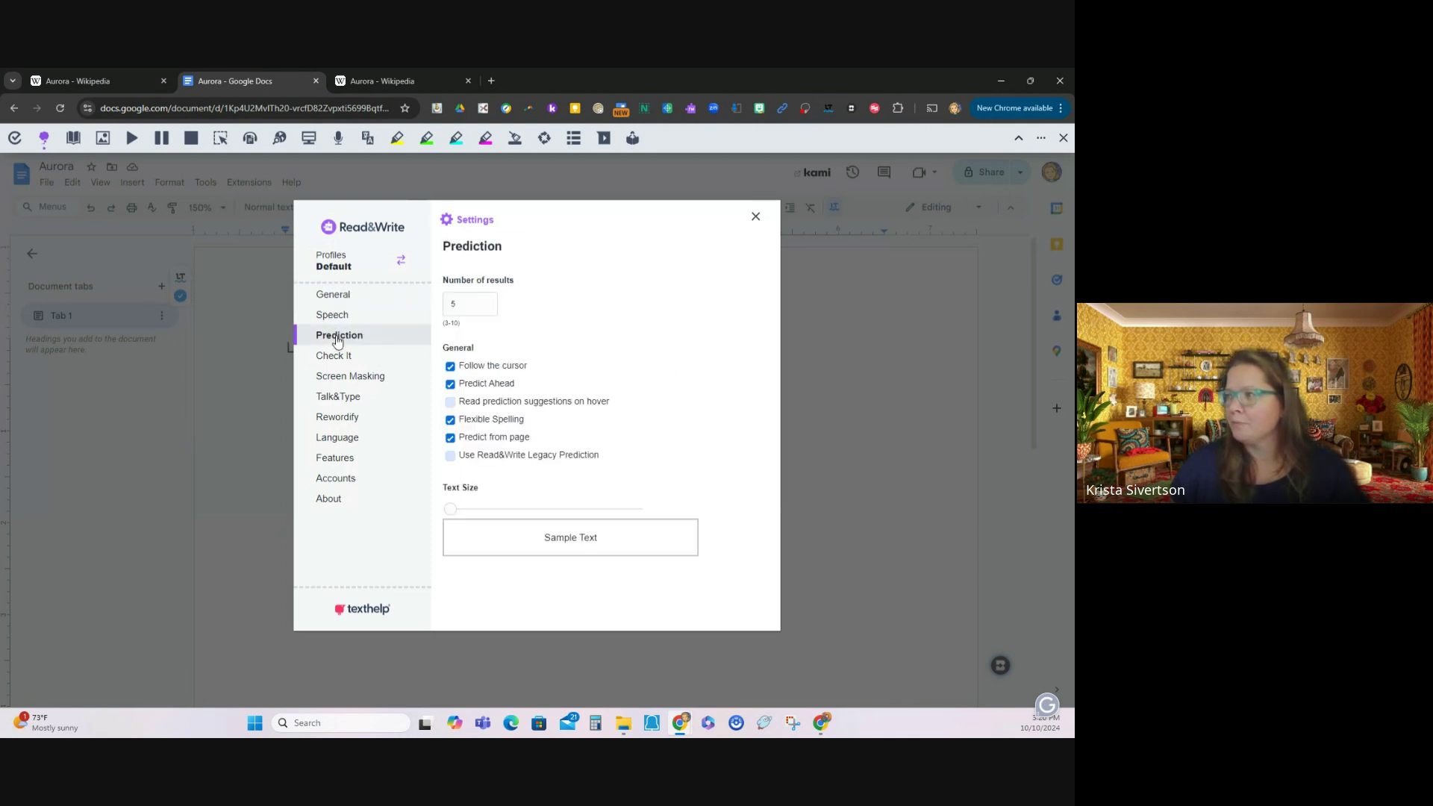
click(450, 403)
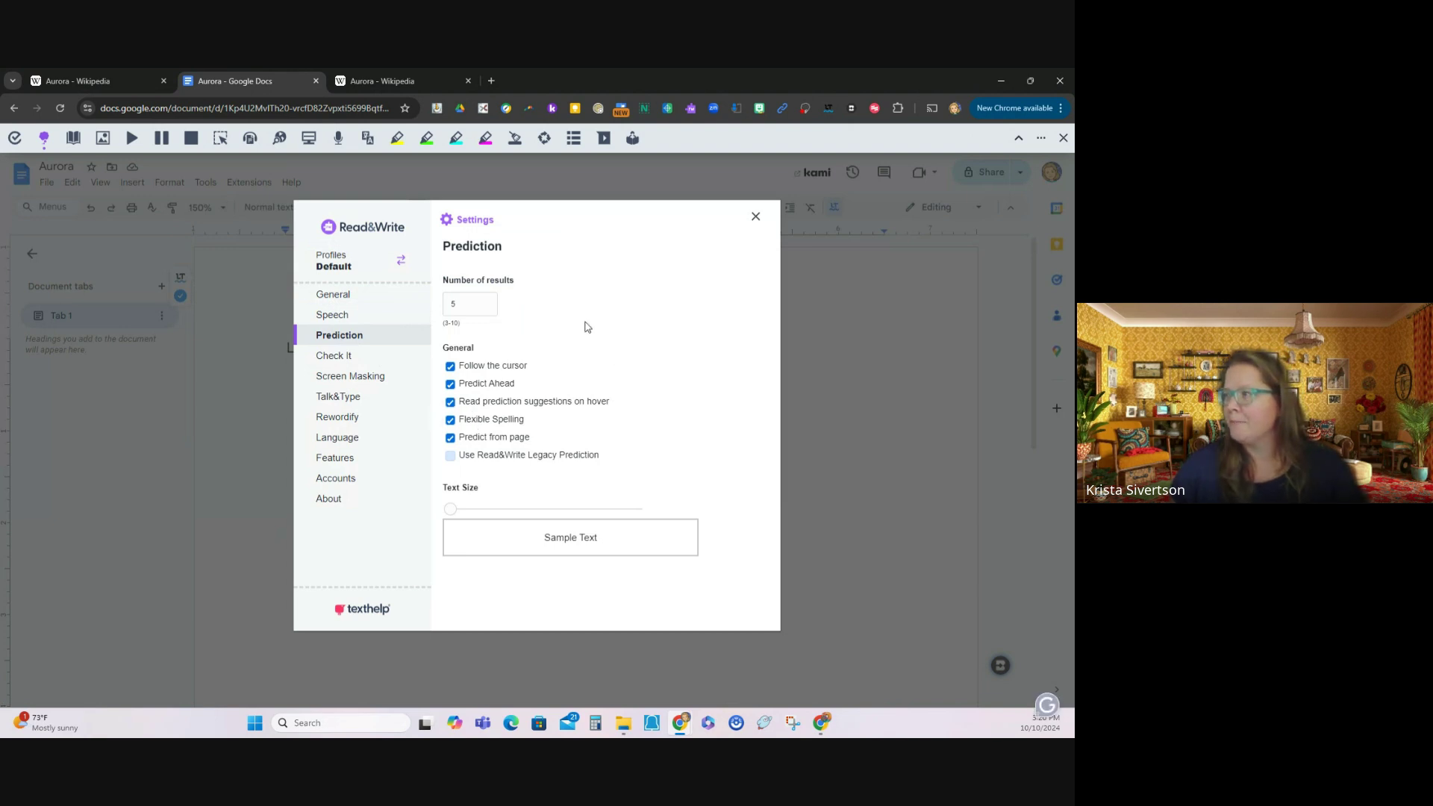
click(756, 217)
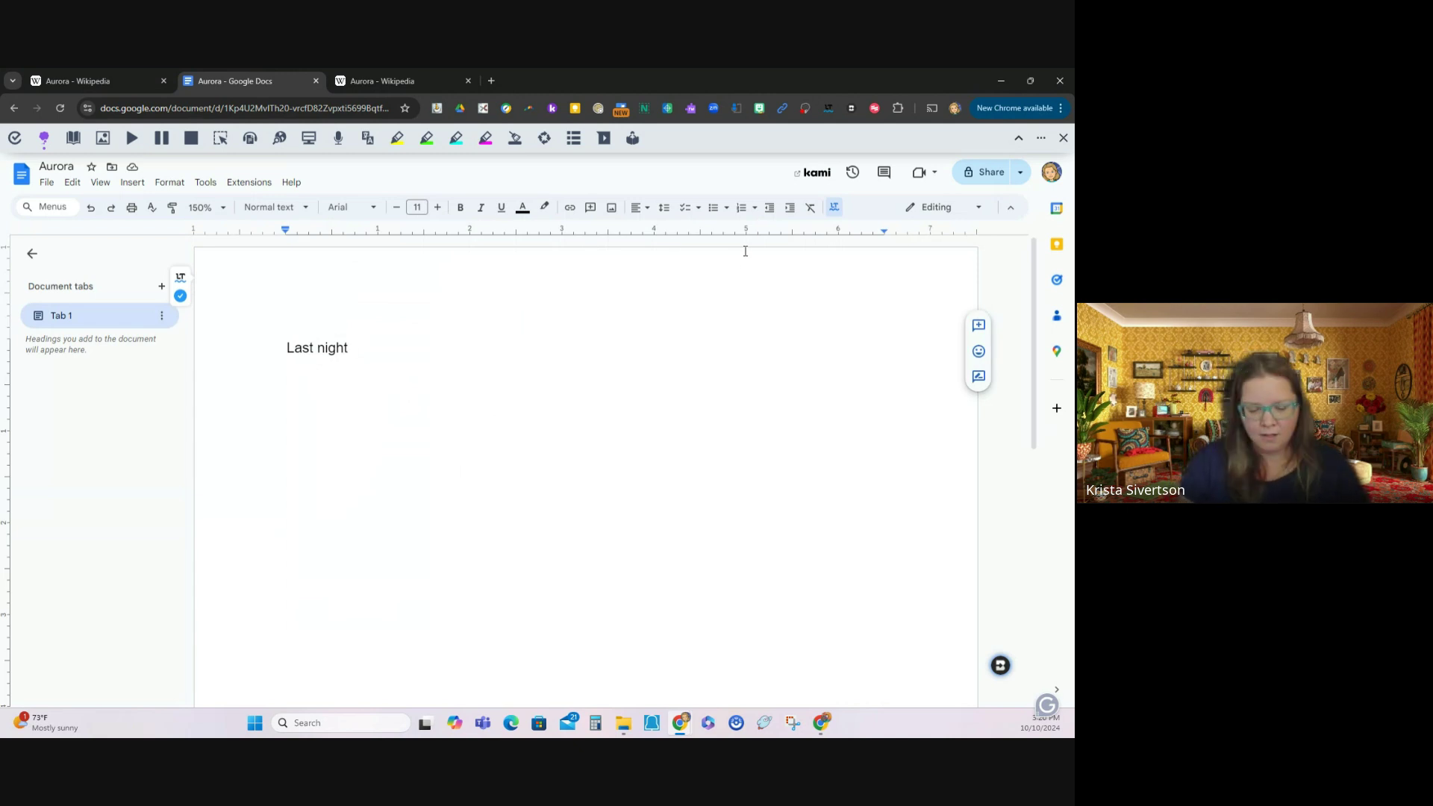
Step: Write 'I saw the aurora bor' using the saw and aurora predictions, then show the topics list
text(I s)
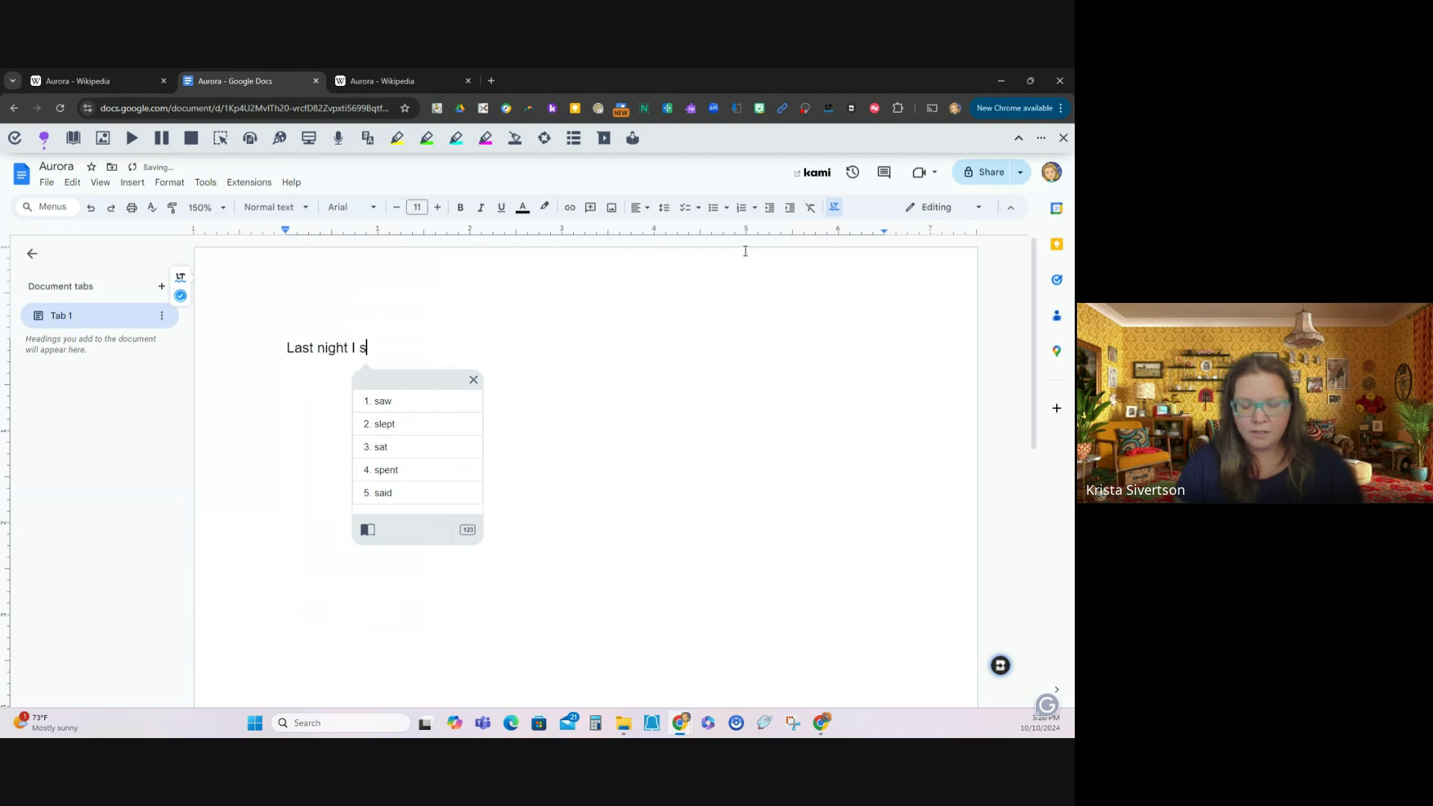
text(ow)
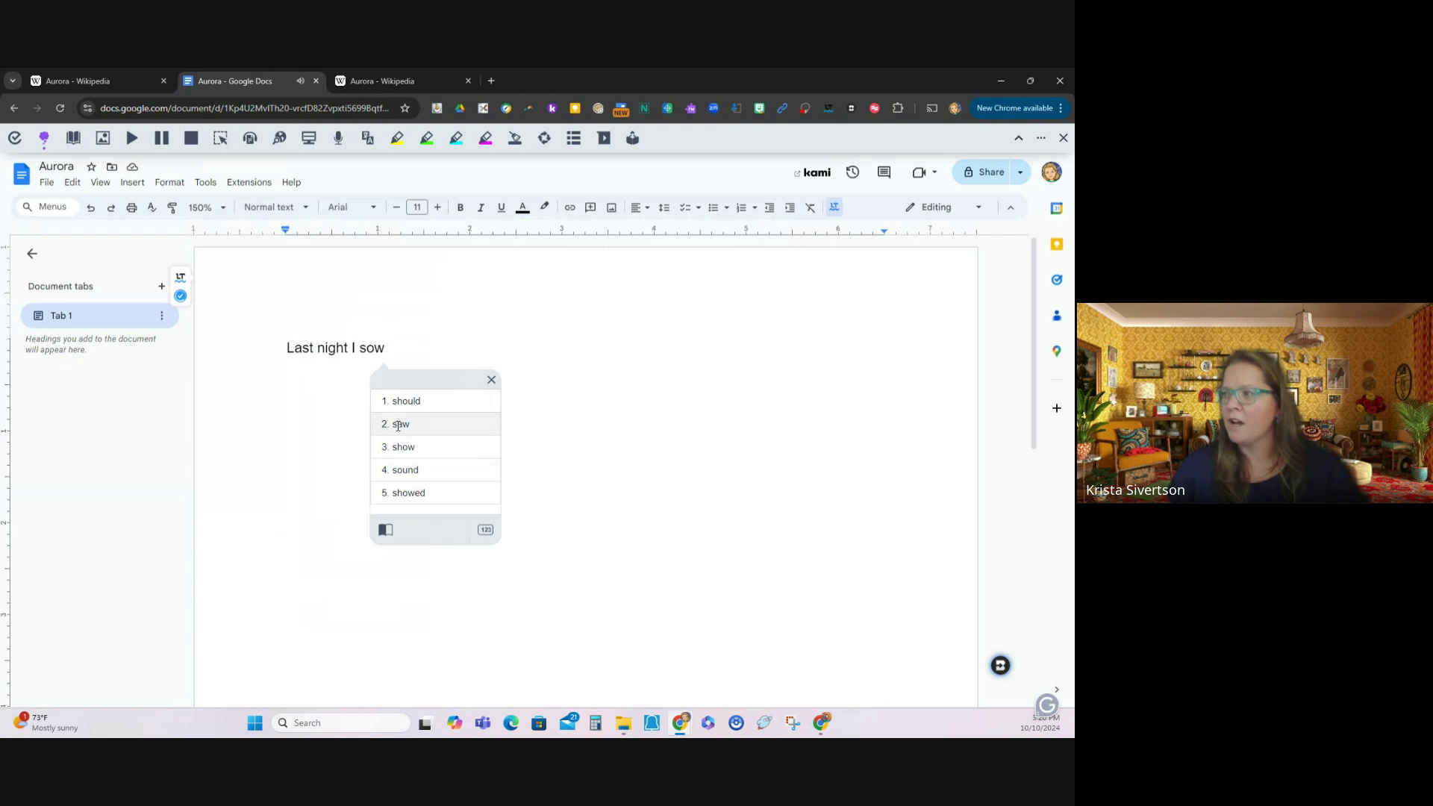
click(399, 424)
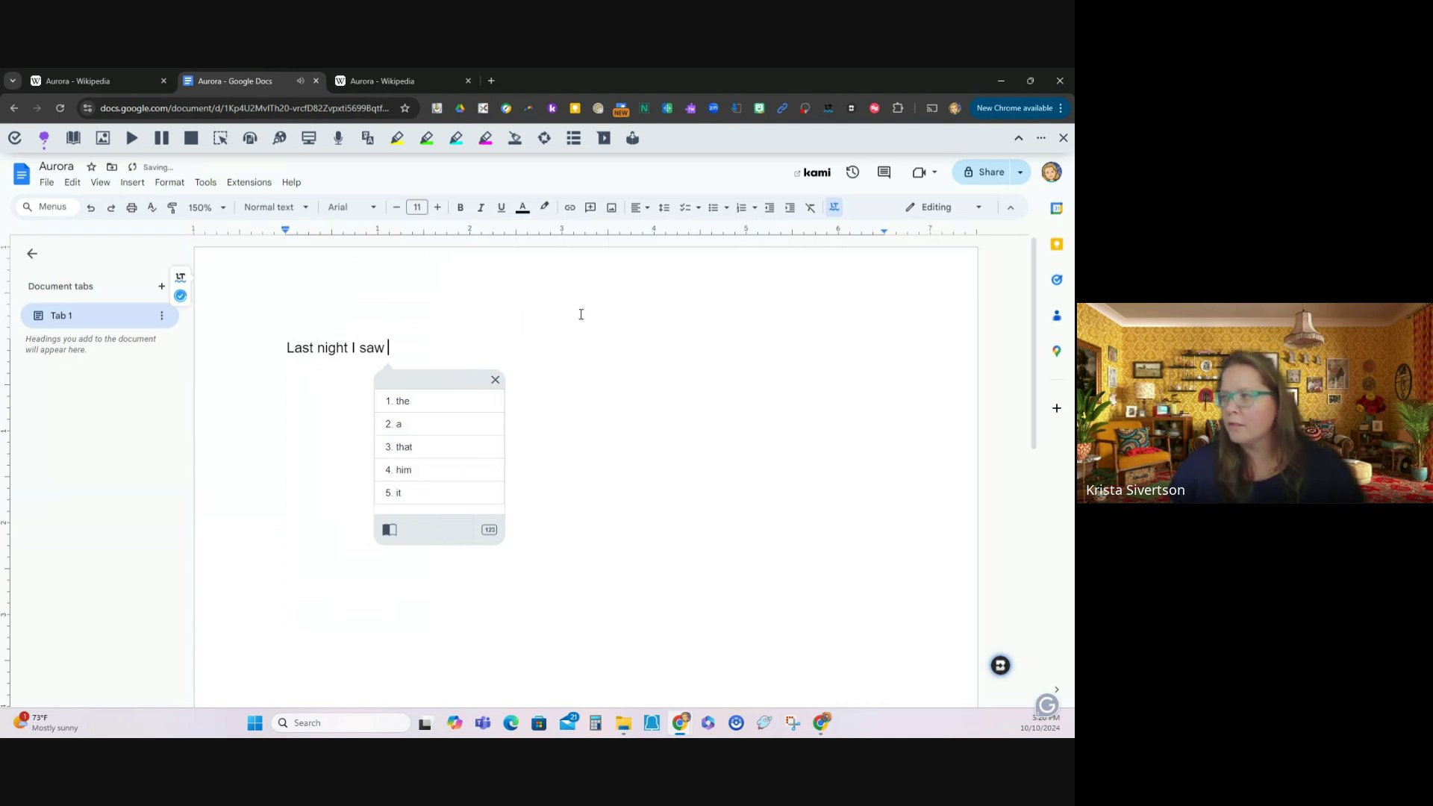
text(the )
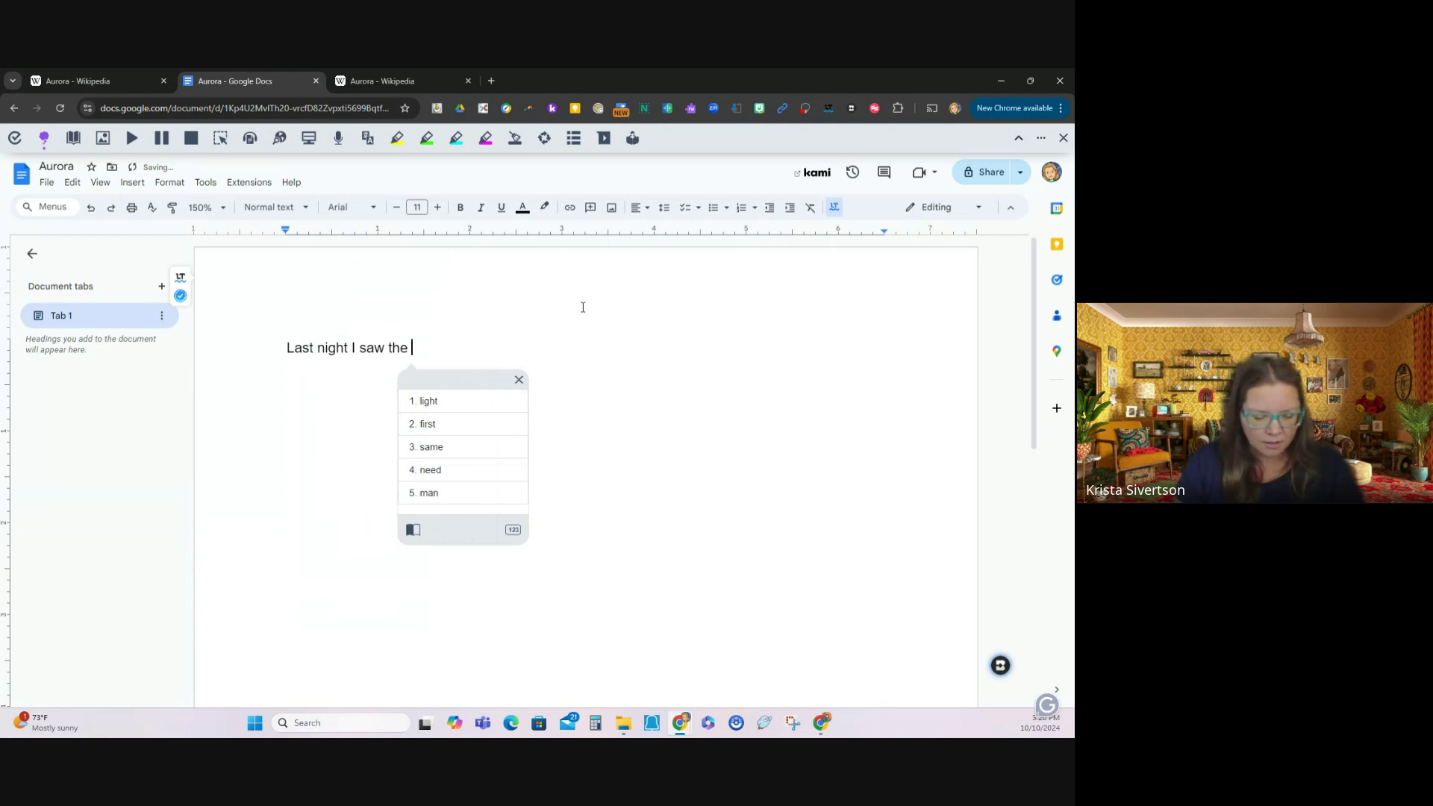
text(ur)
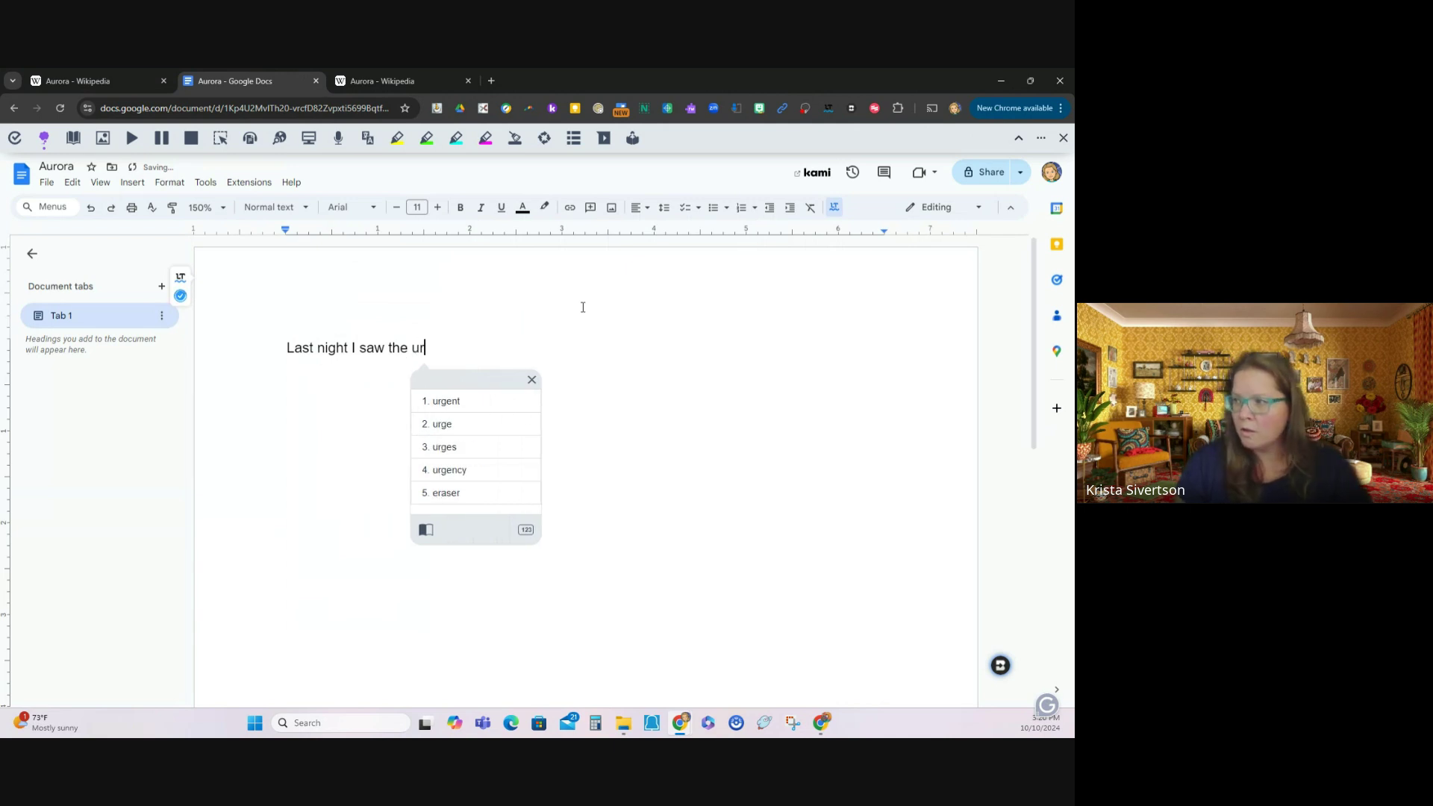
text(ur)
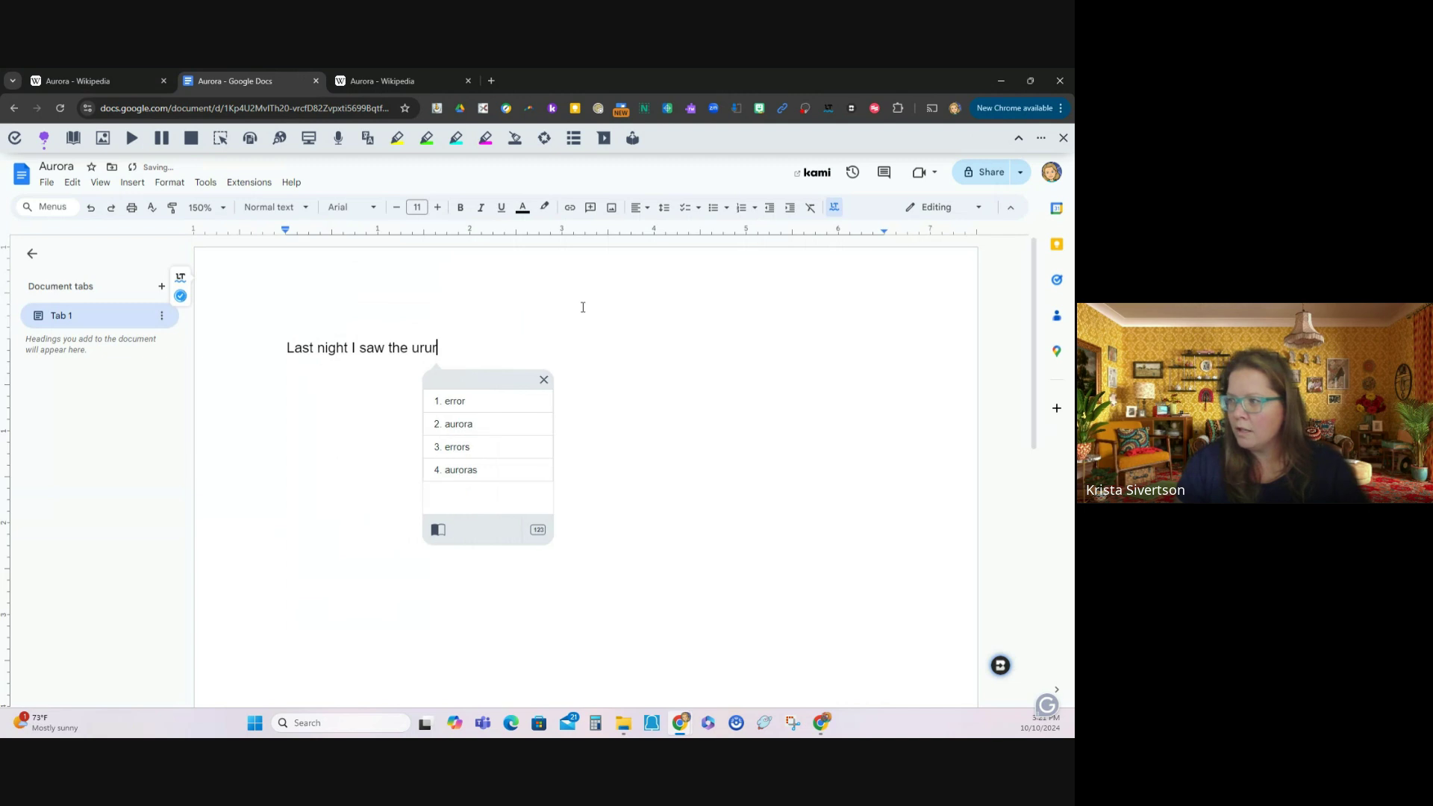
click(456, 423)
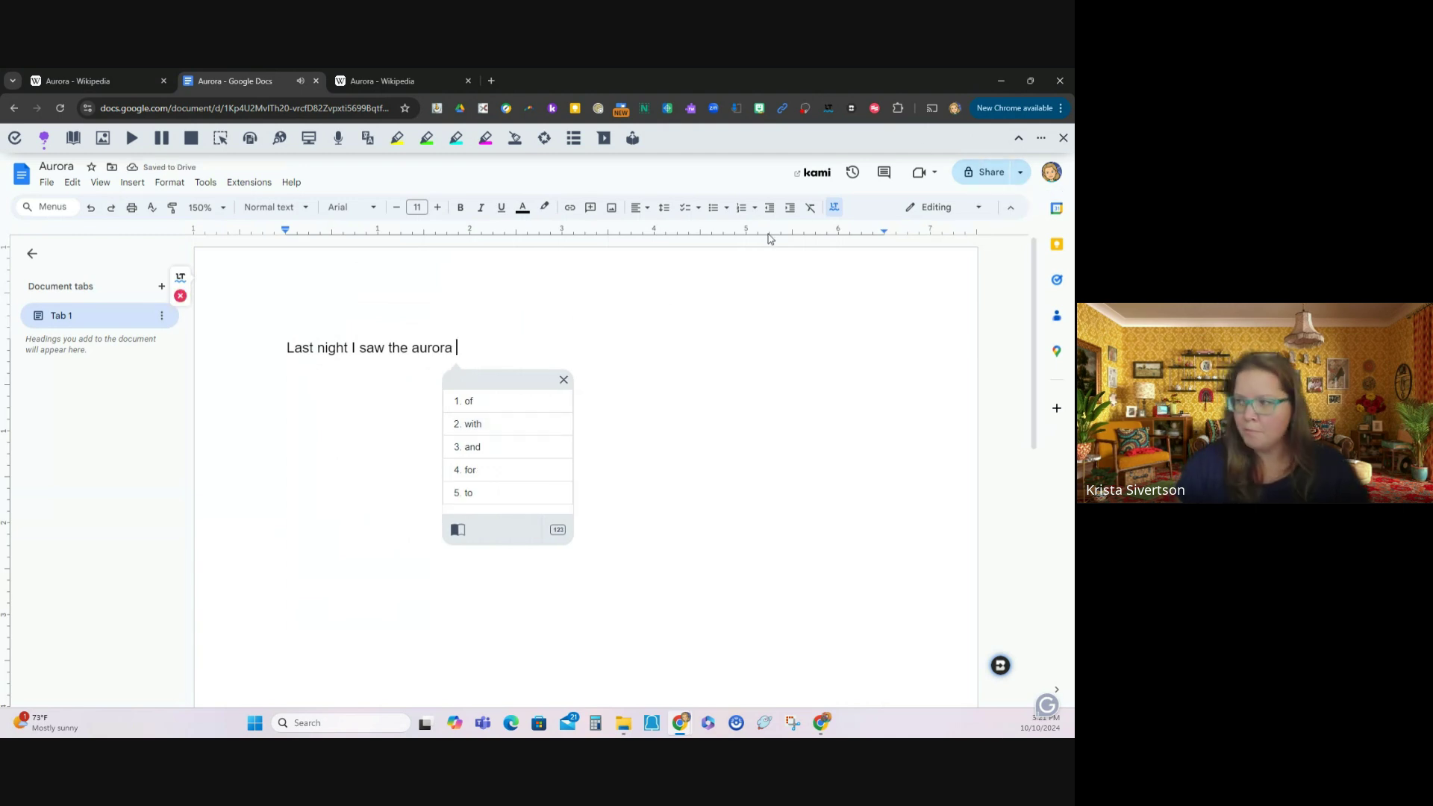
text(bo)
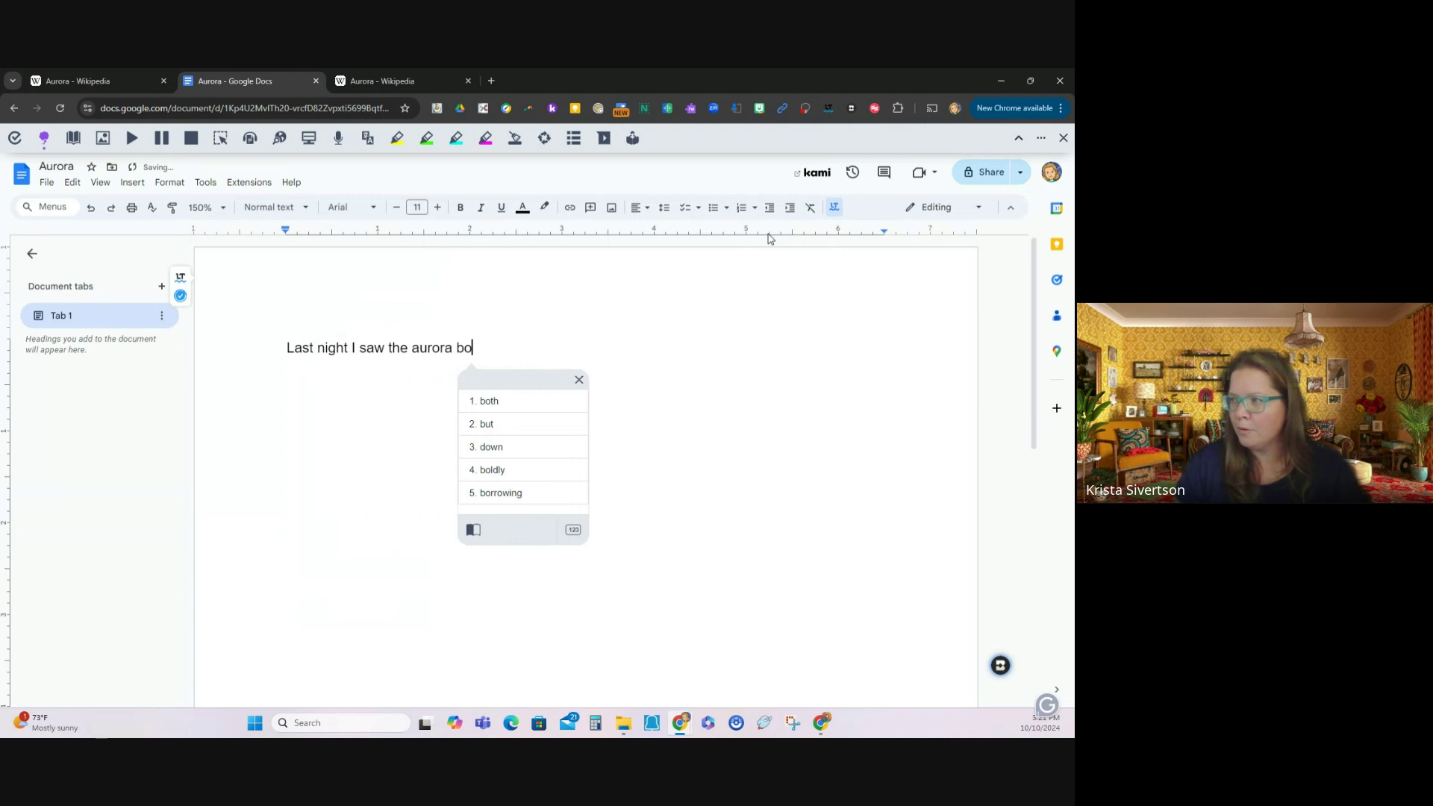
text(r)
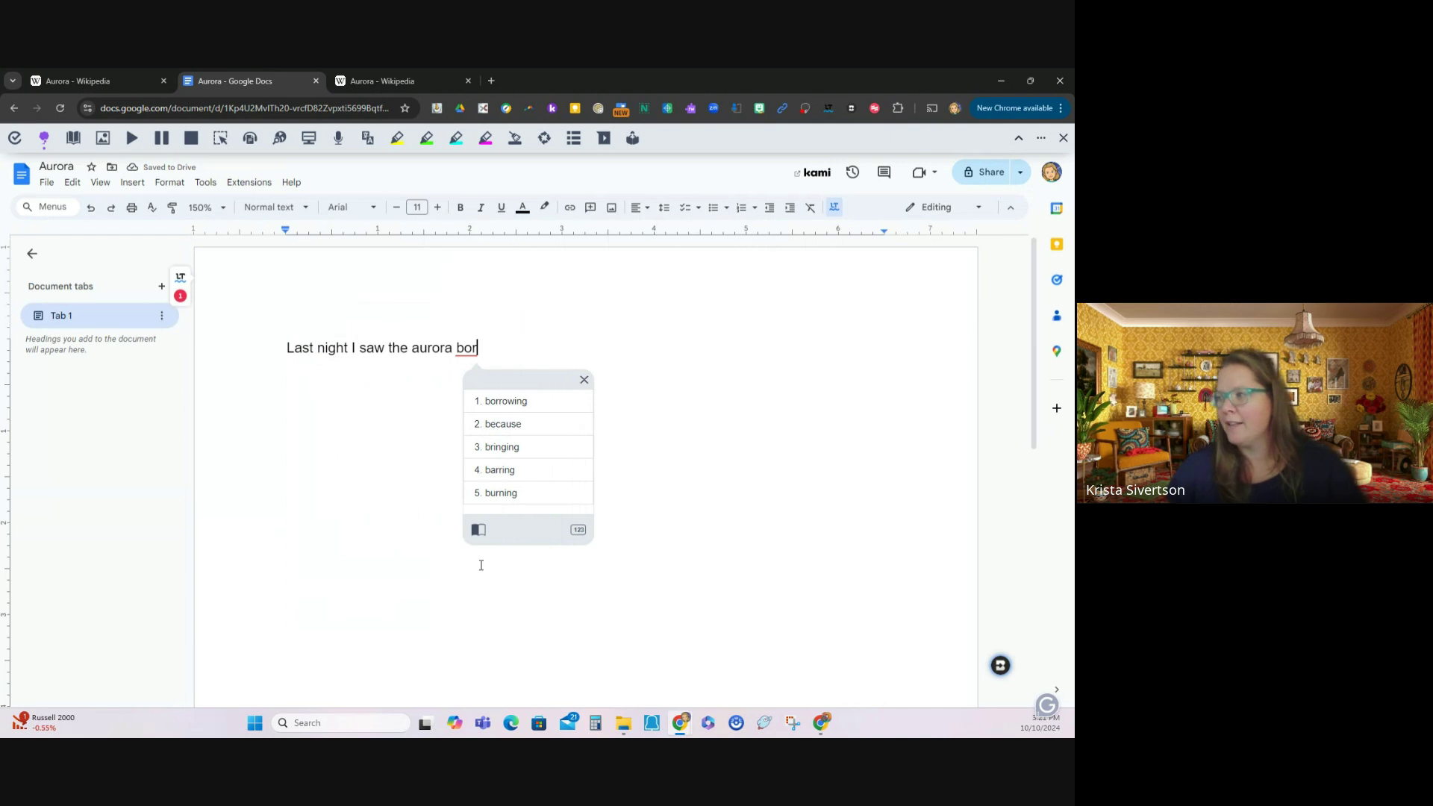
click(476, 534)
Step: Search the prediction topics for 'astro' and enable the Astronomy 1 and Astronomy 2 vocabularies
click(477, 535)
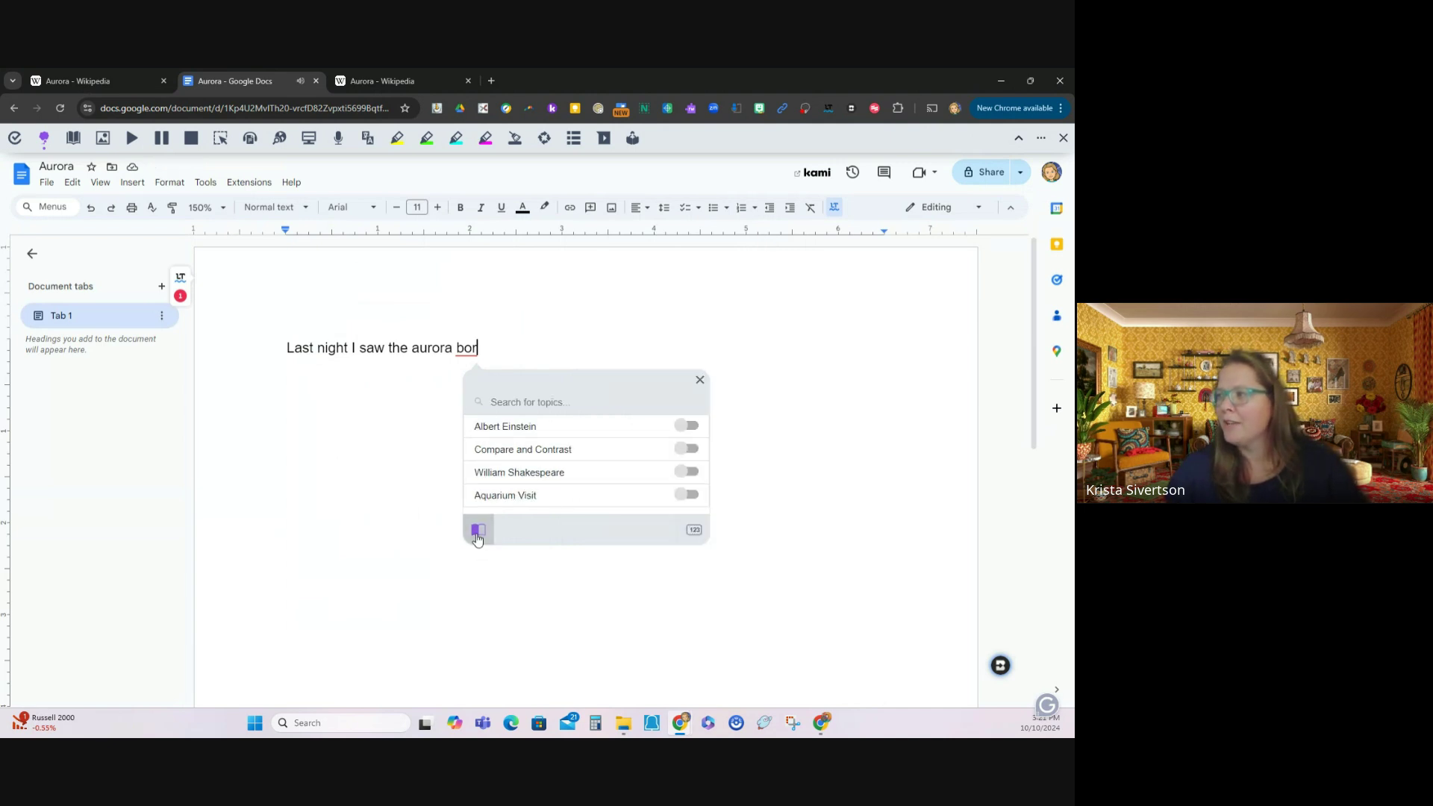
click(515, 402)
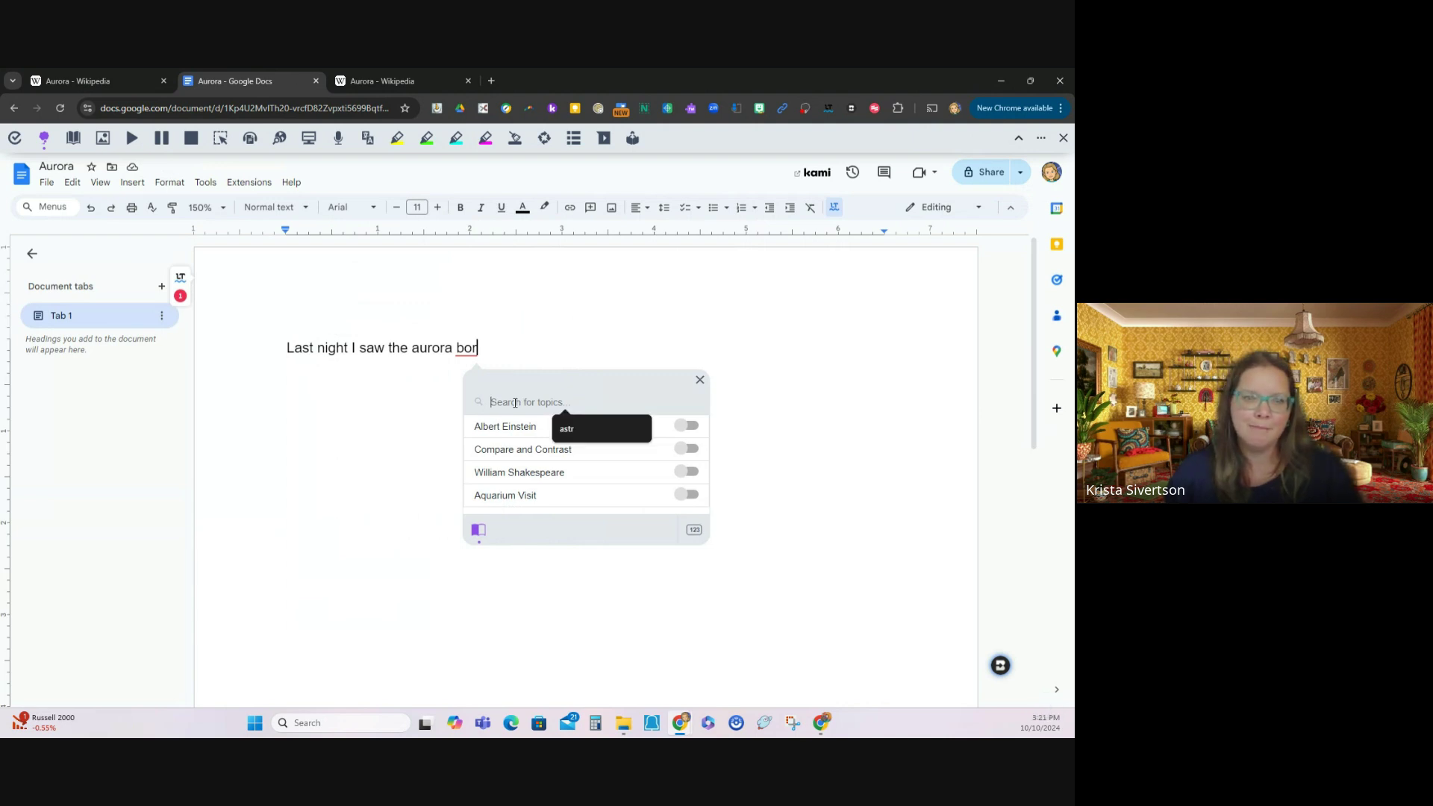
text(astro)
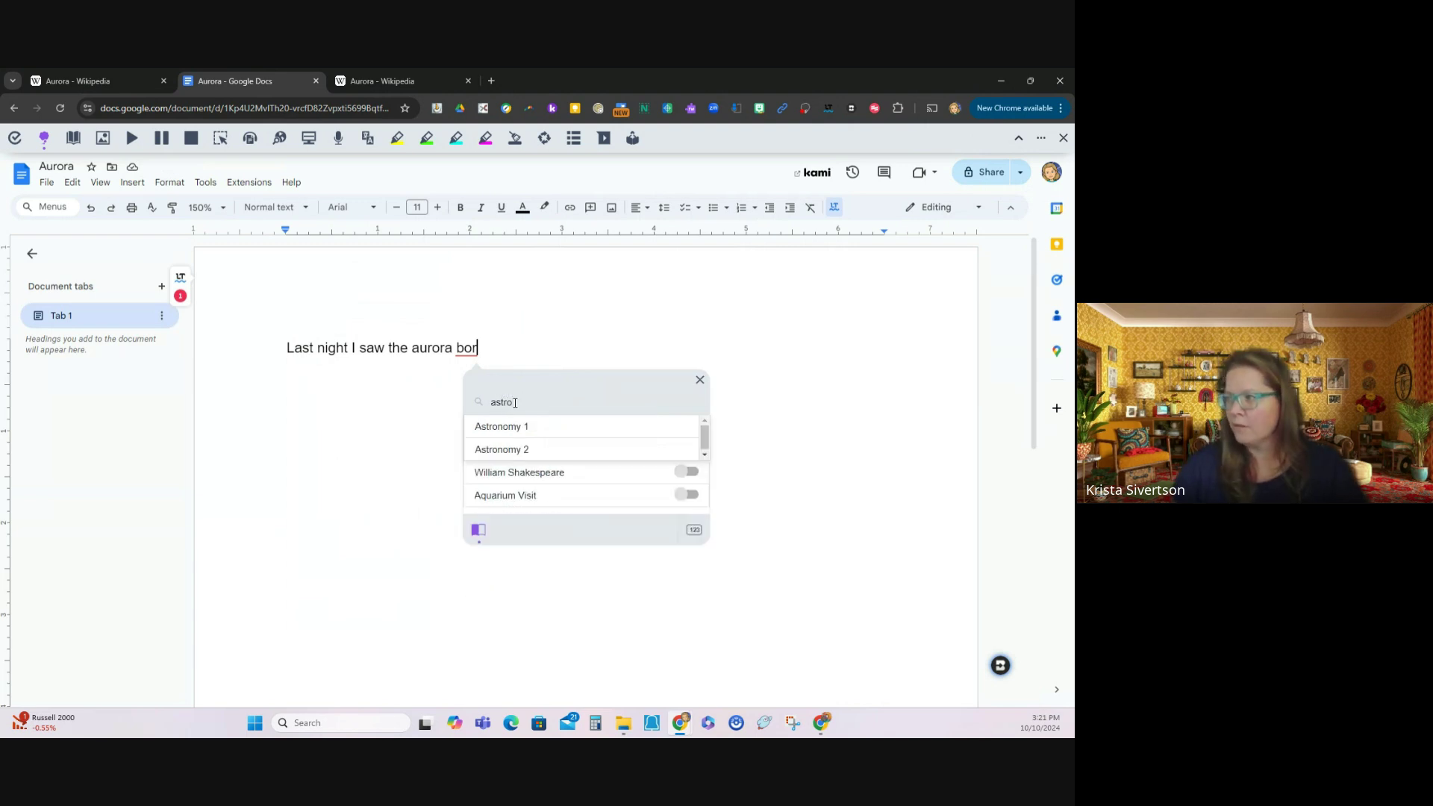
click(507, 423)
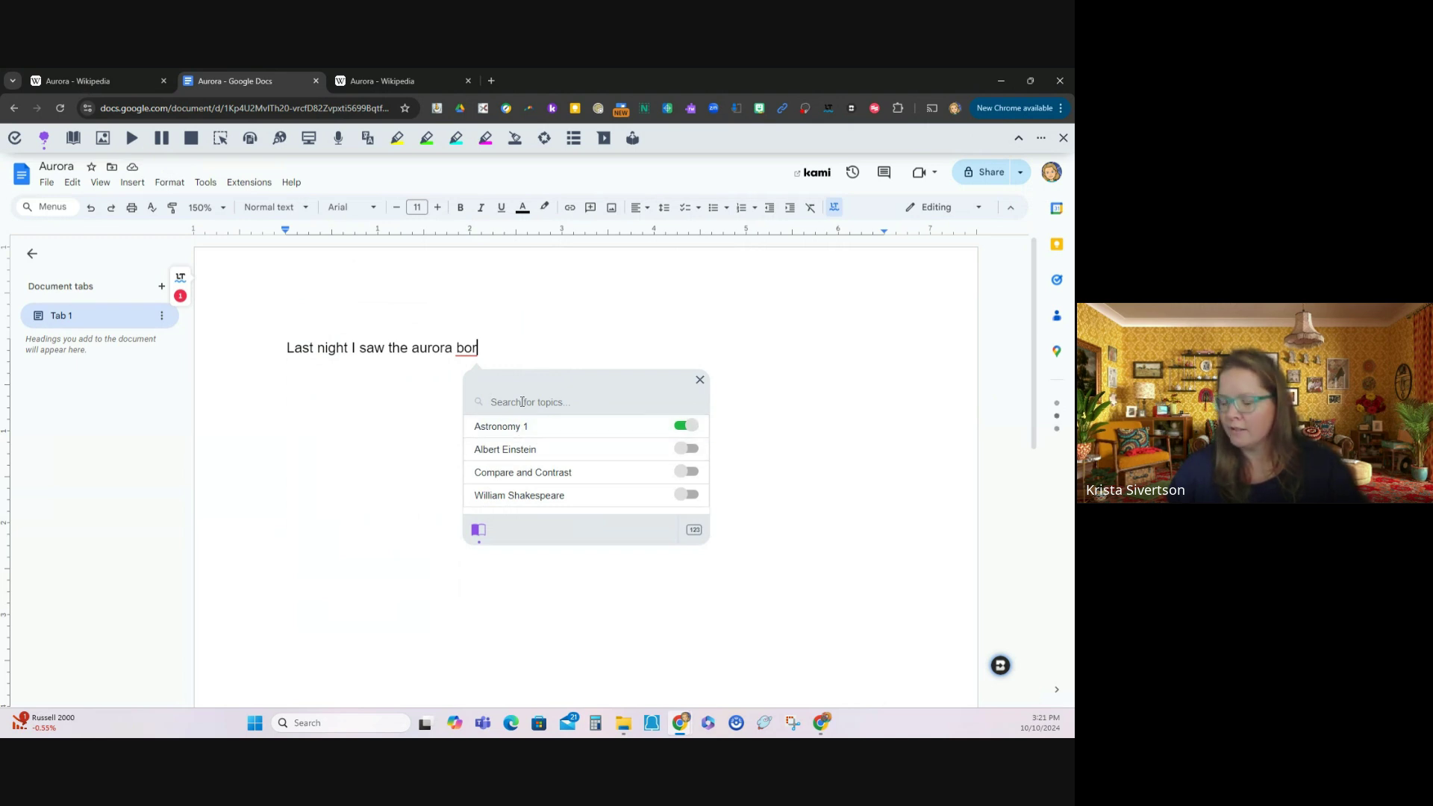
text(astr)
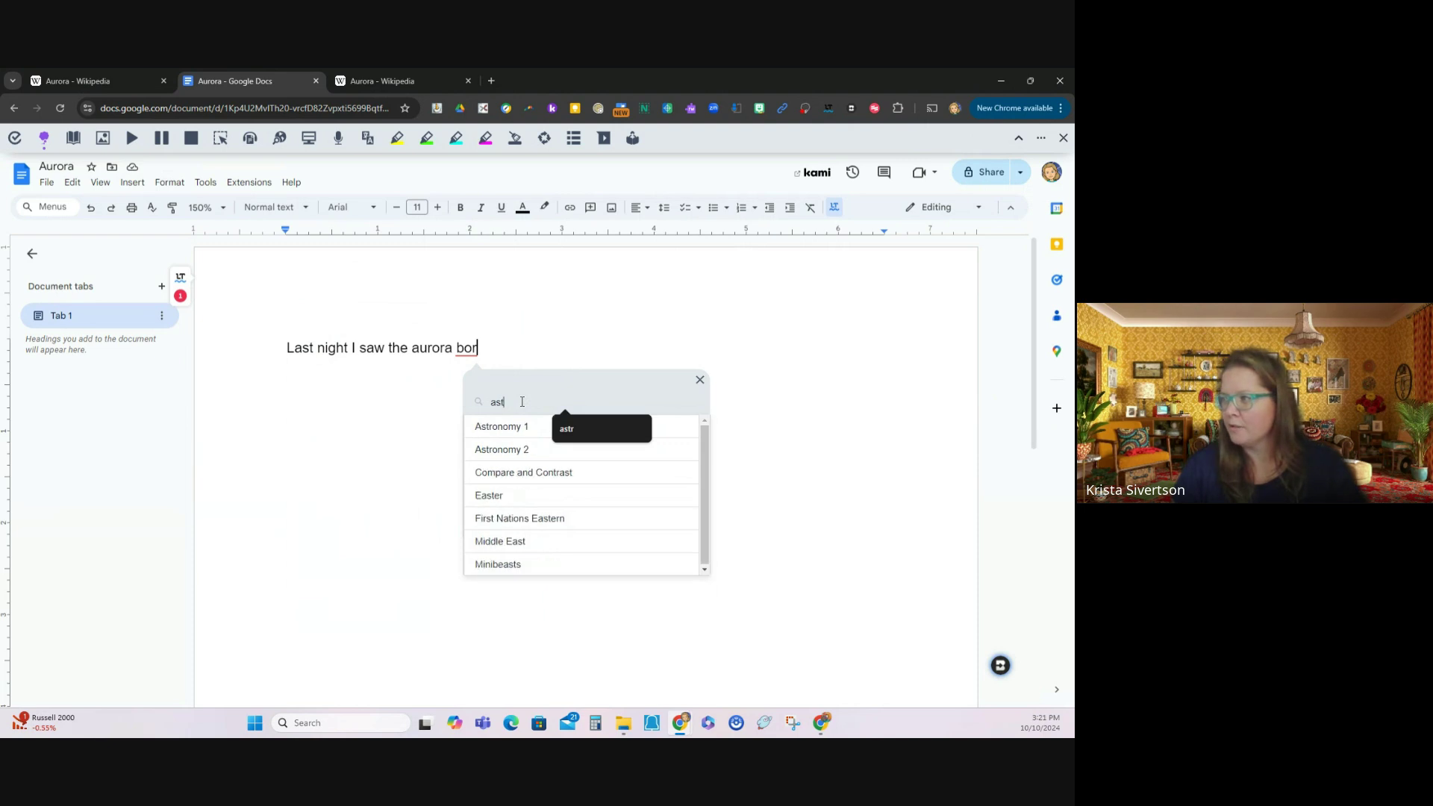
click(508, 449)
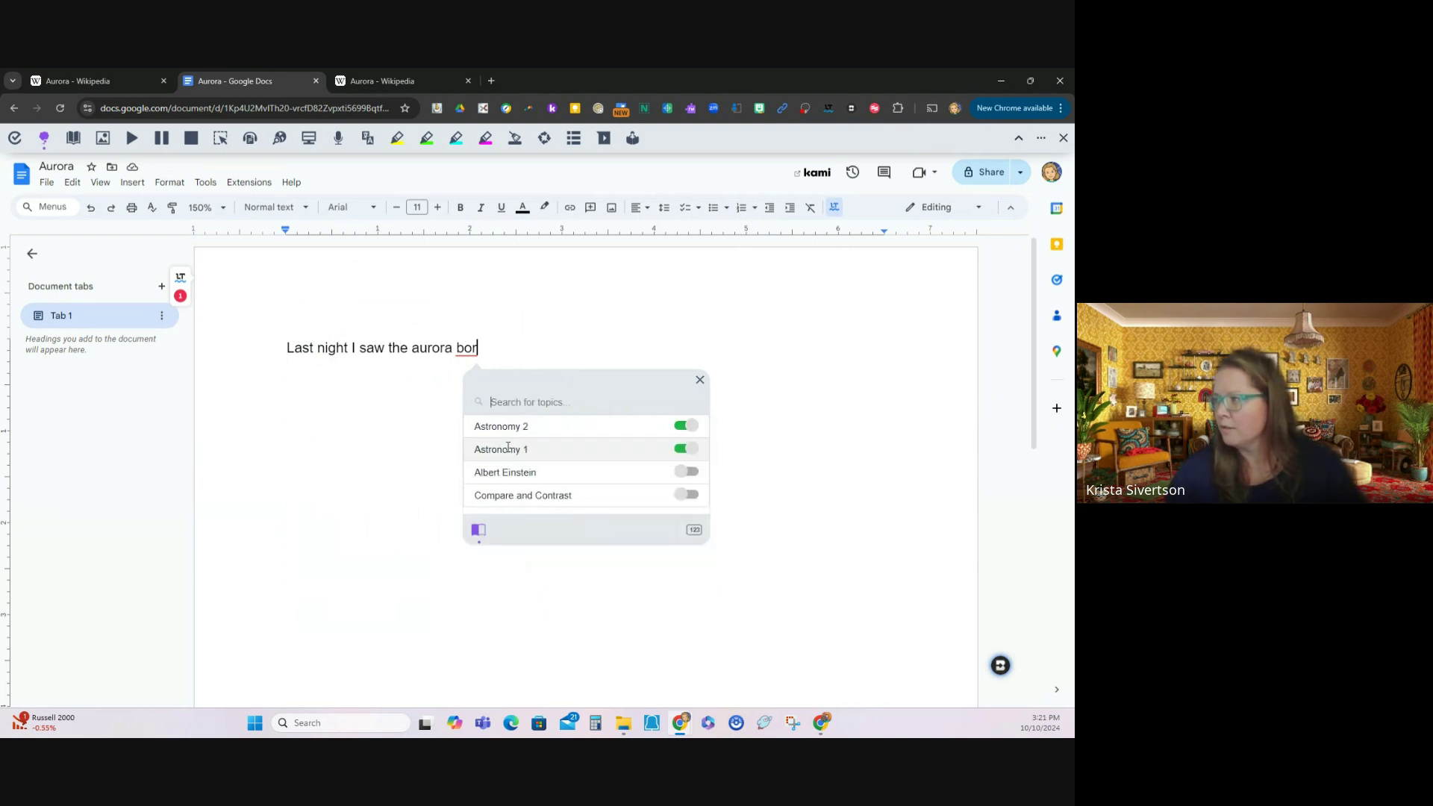
Step: Remove the stray empty line and backspace into the partial word 'bor'
key(Return)
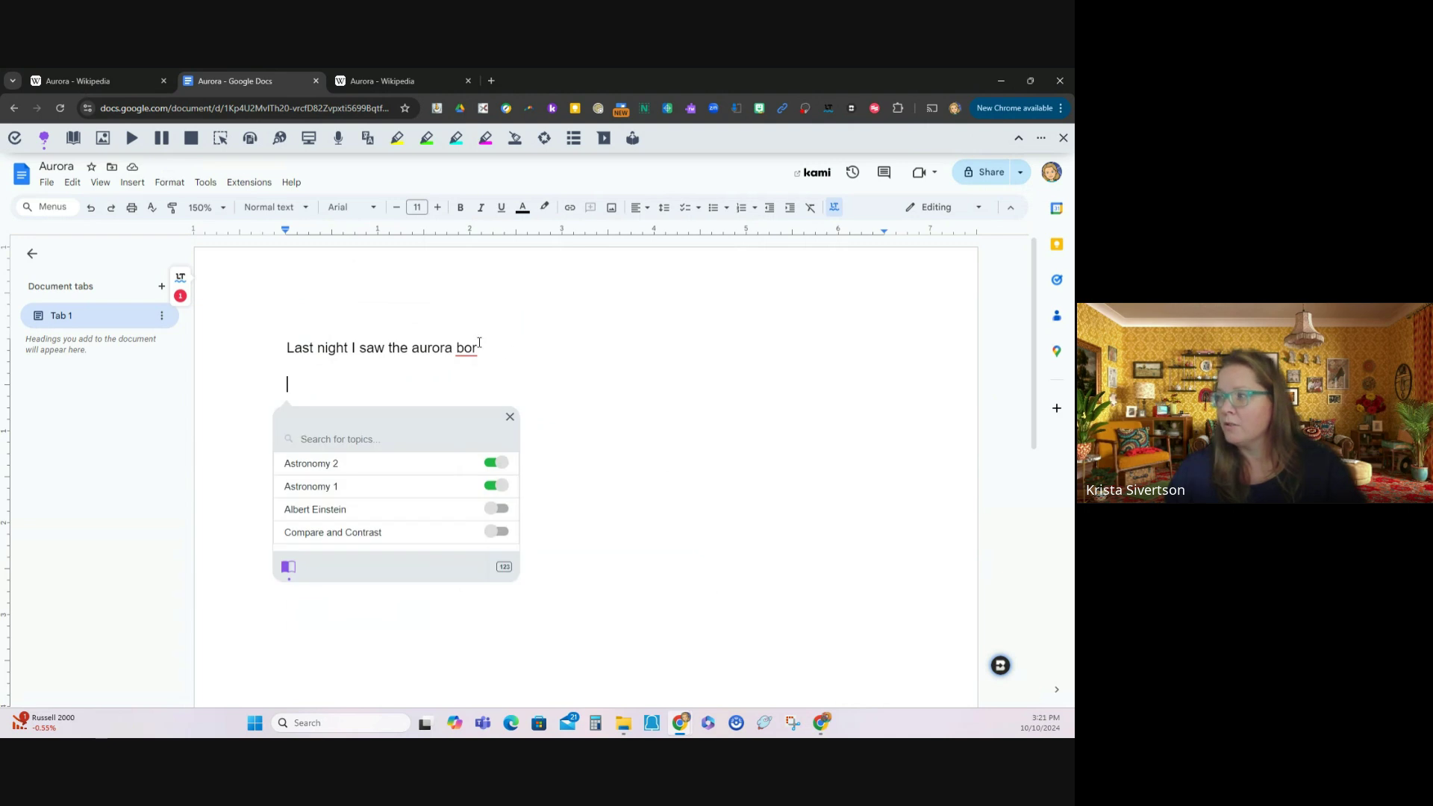
key(BackSpace)
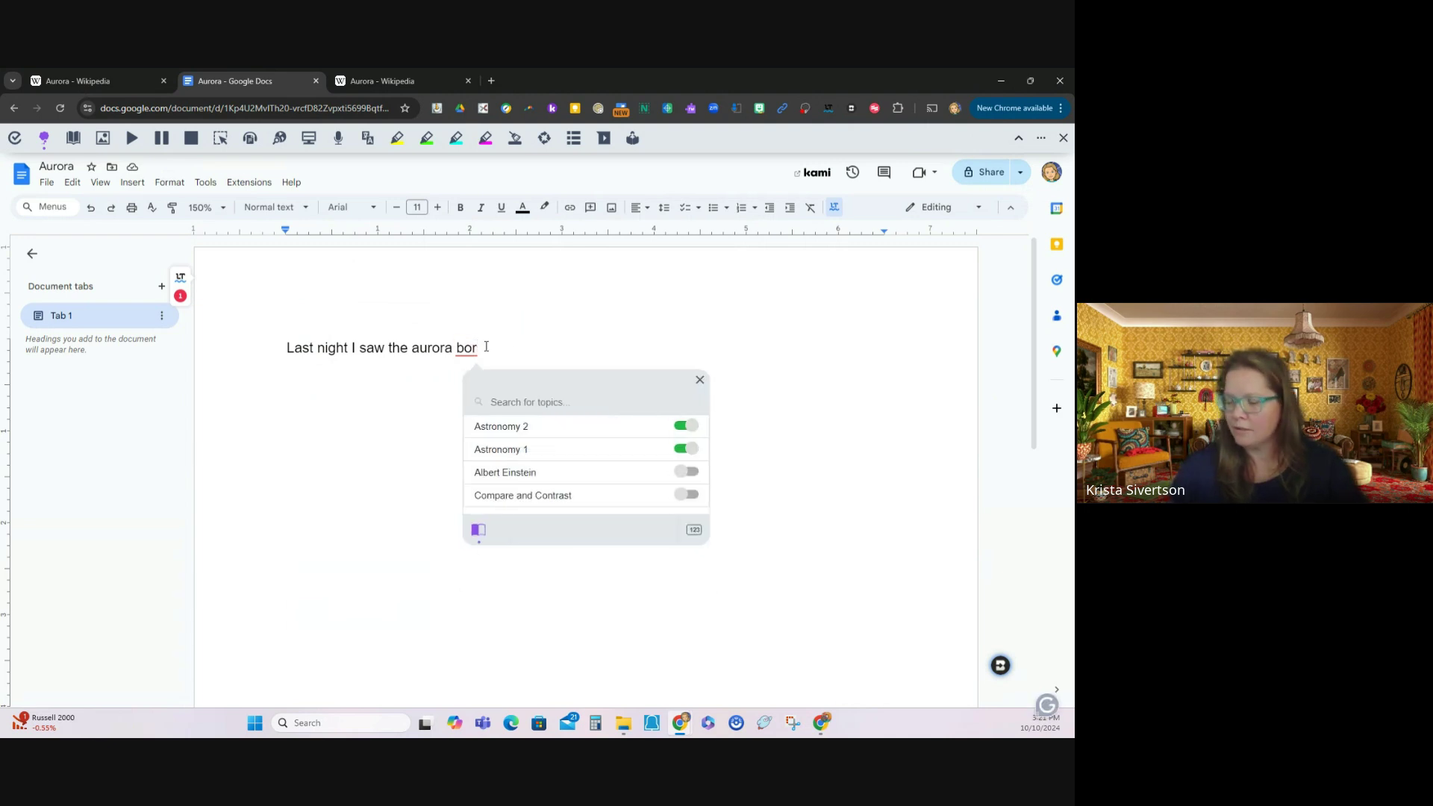
key(BackSpace)
key(BackSpace)
key(BackSpace)
Step: Switch back to word predictions and type 'borealis.' to finish the first sentence
click(461, 540)
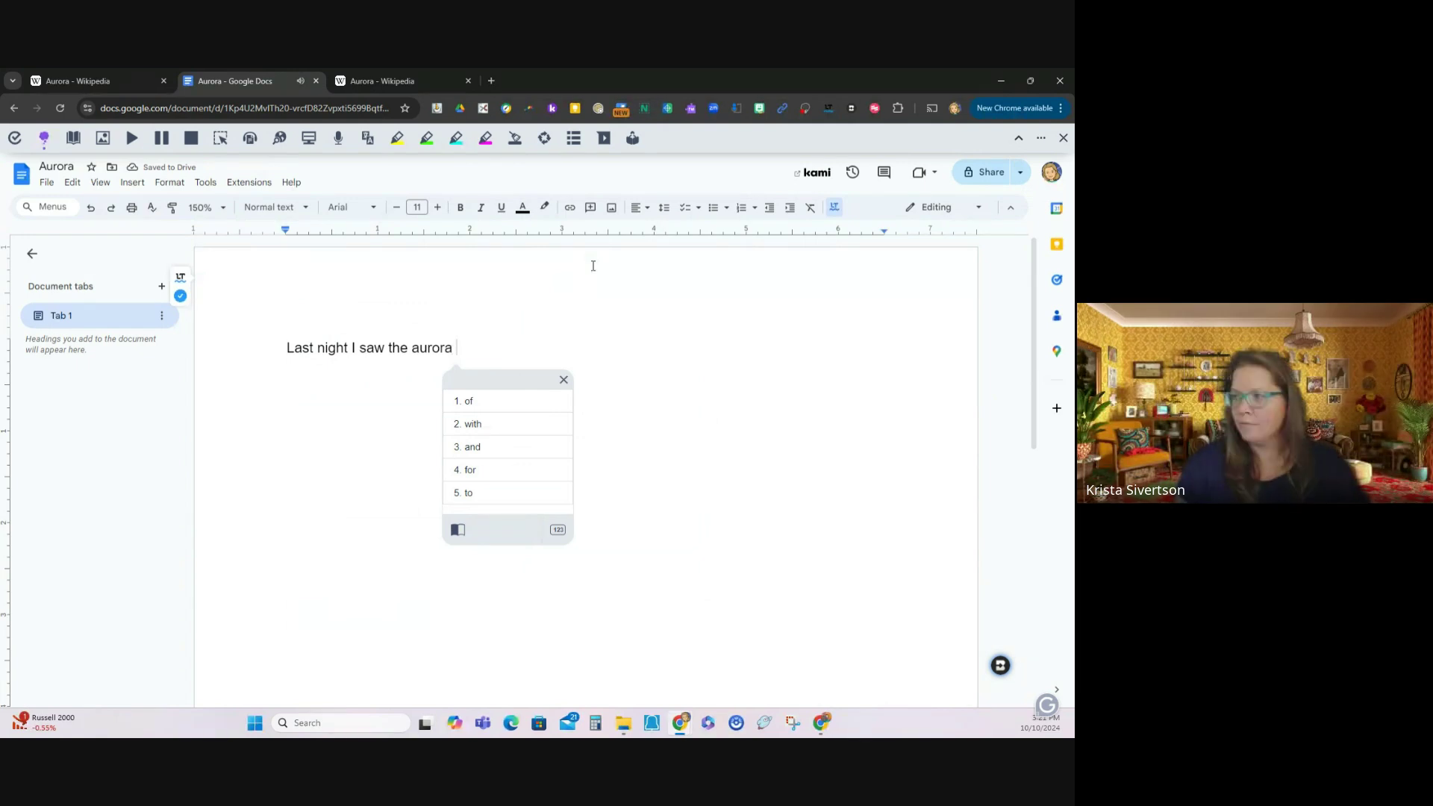
text(bo)
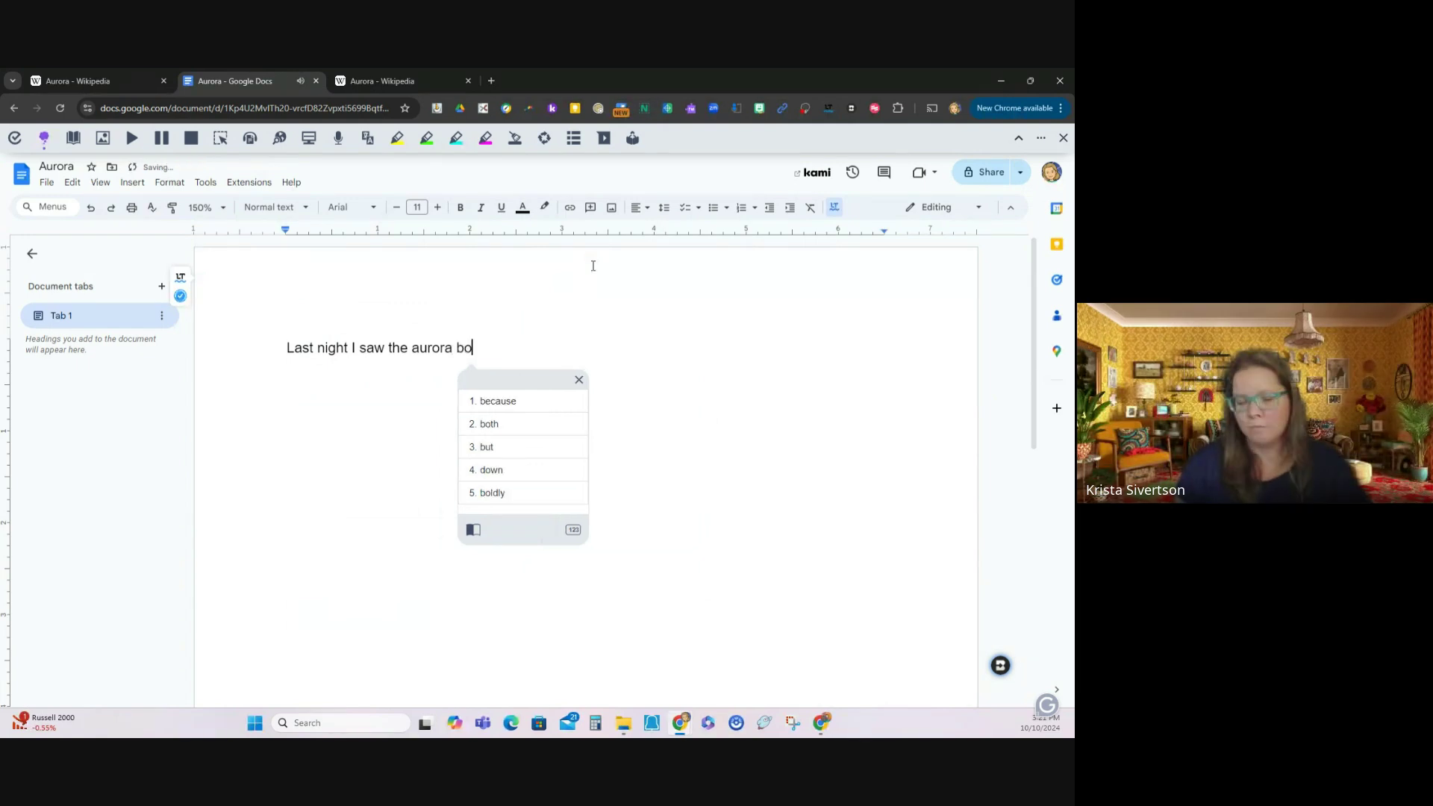
text(r)
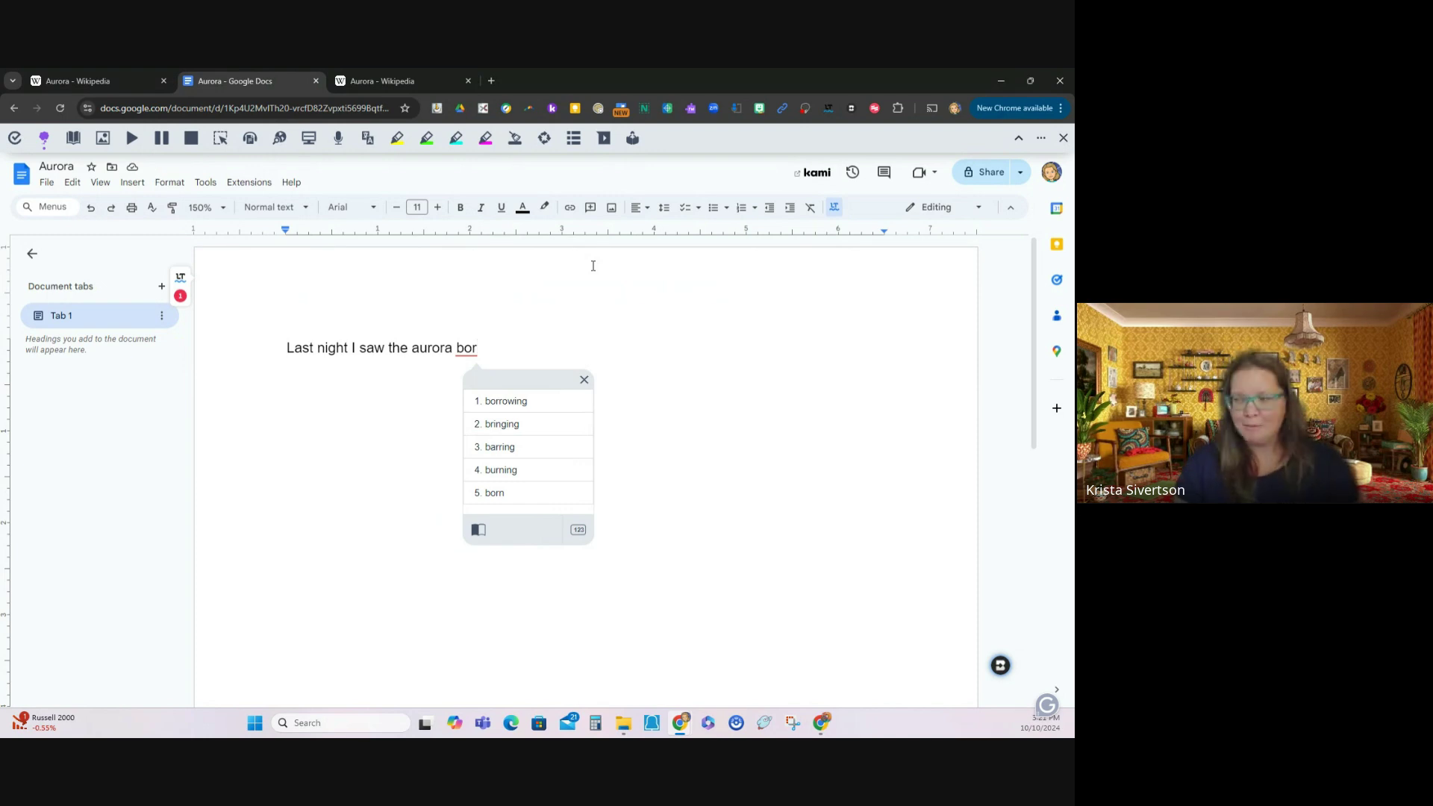
text(ea)
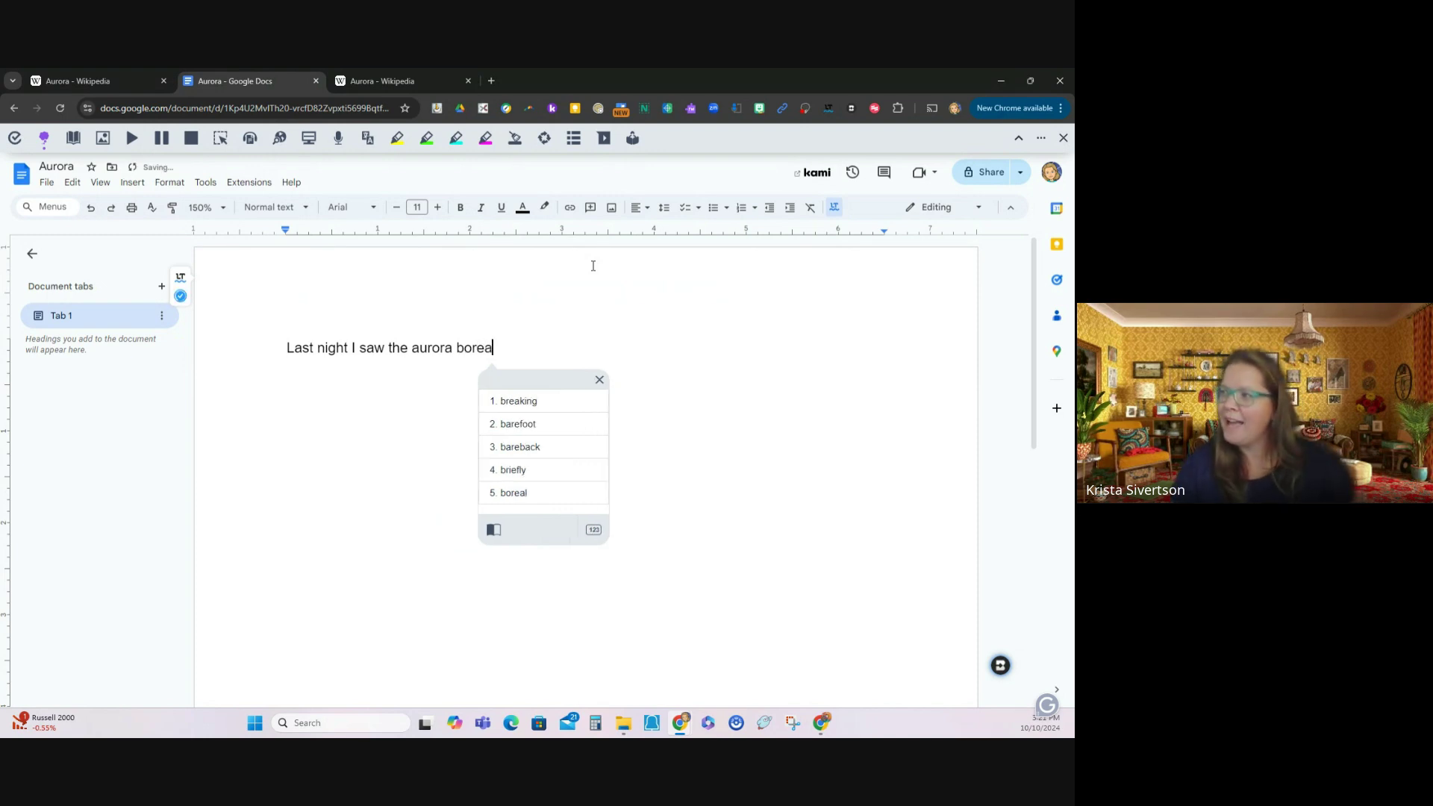
text(l)
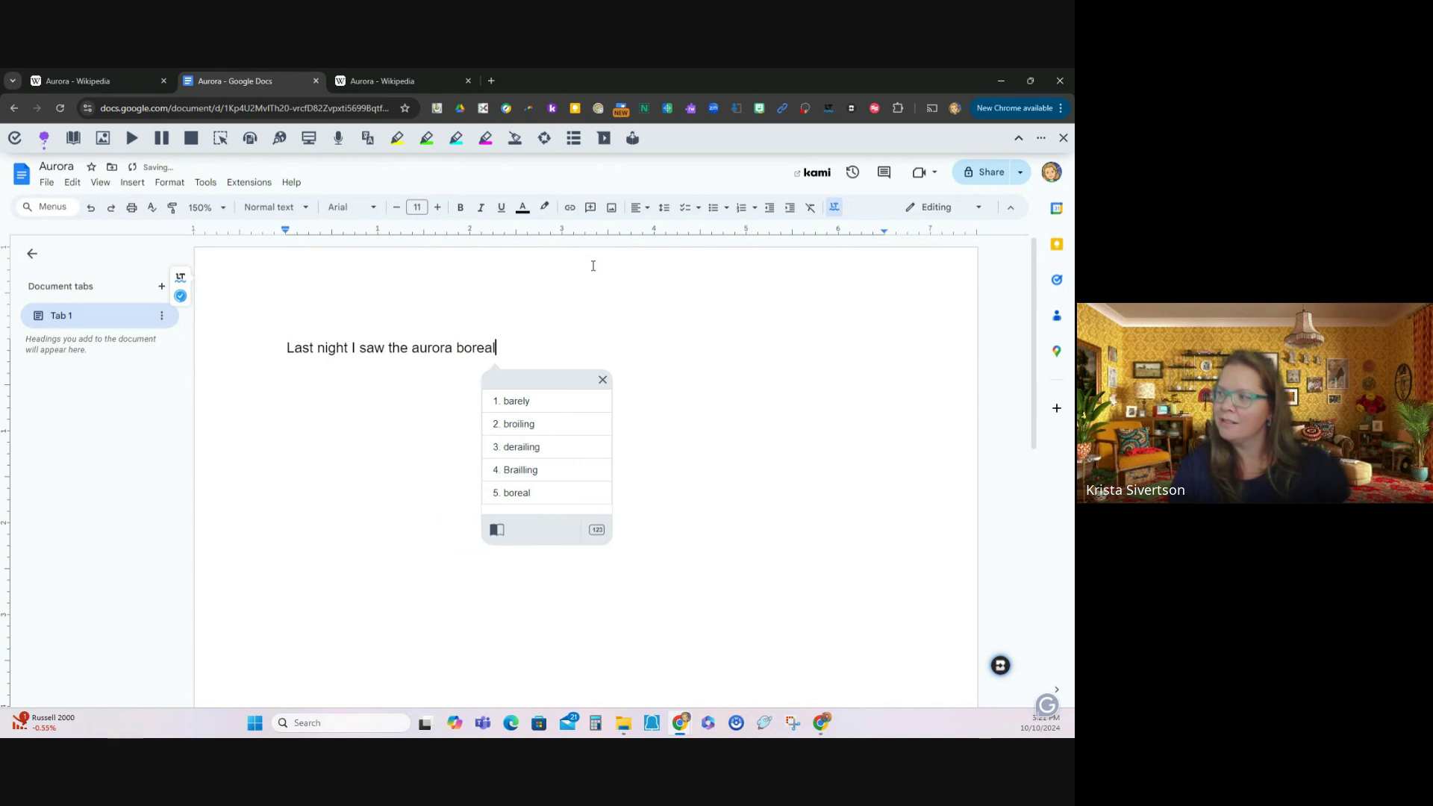
click(584, 299)
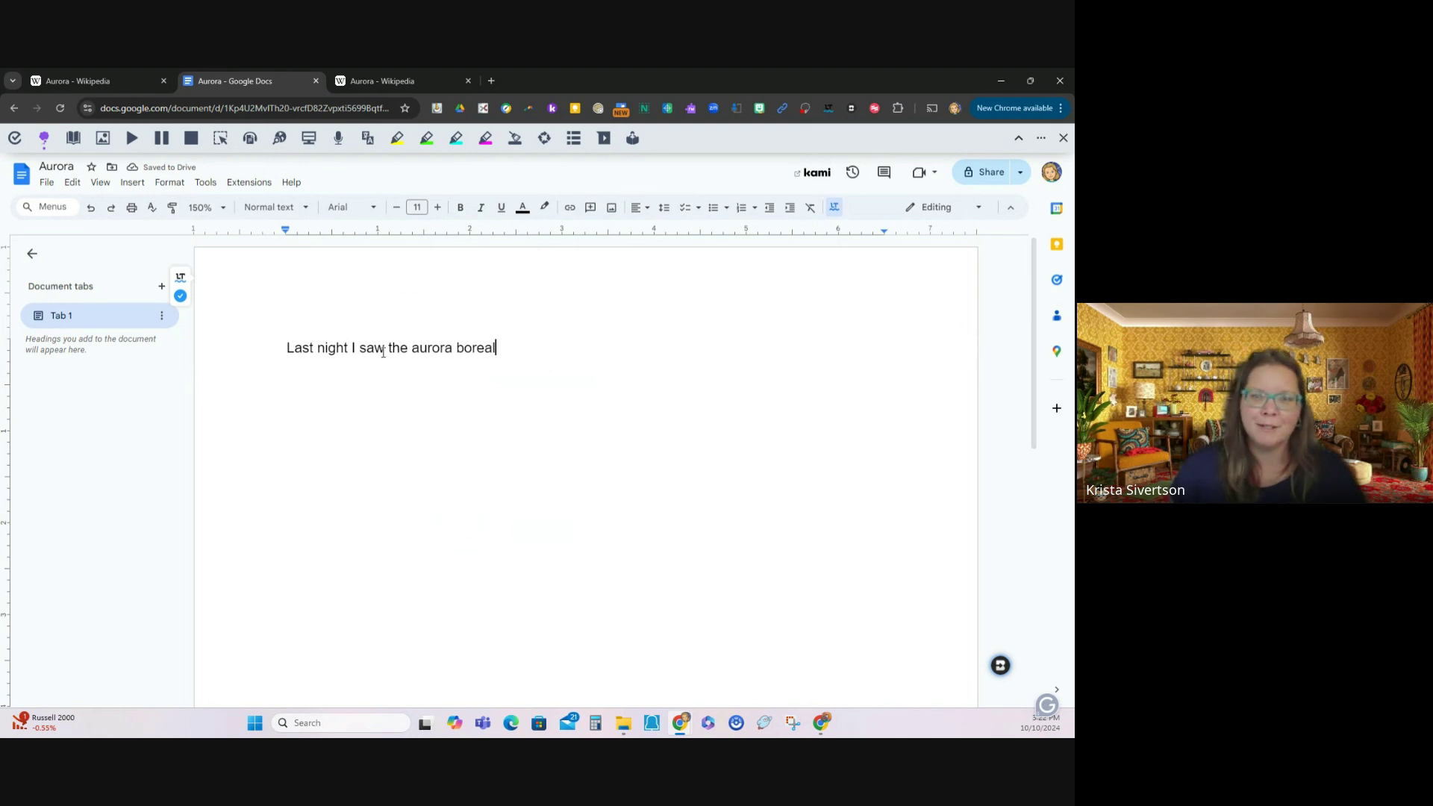
text(is)
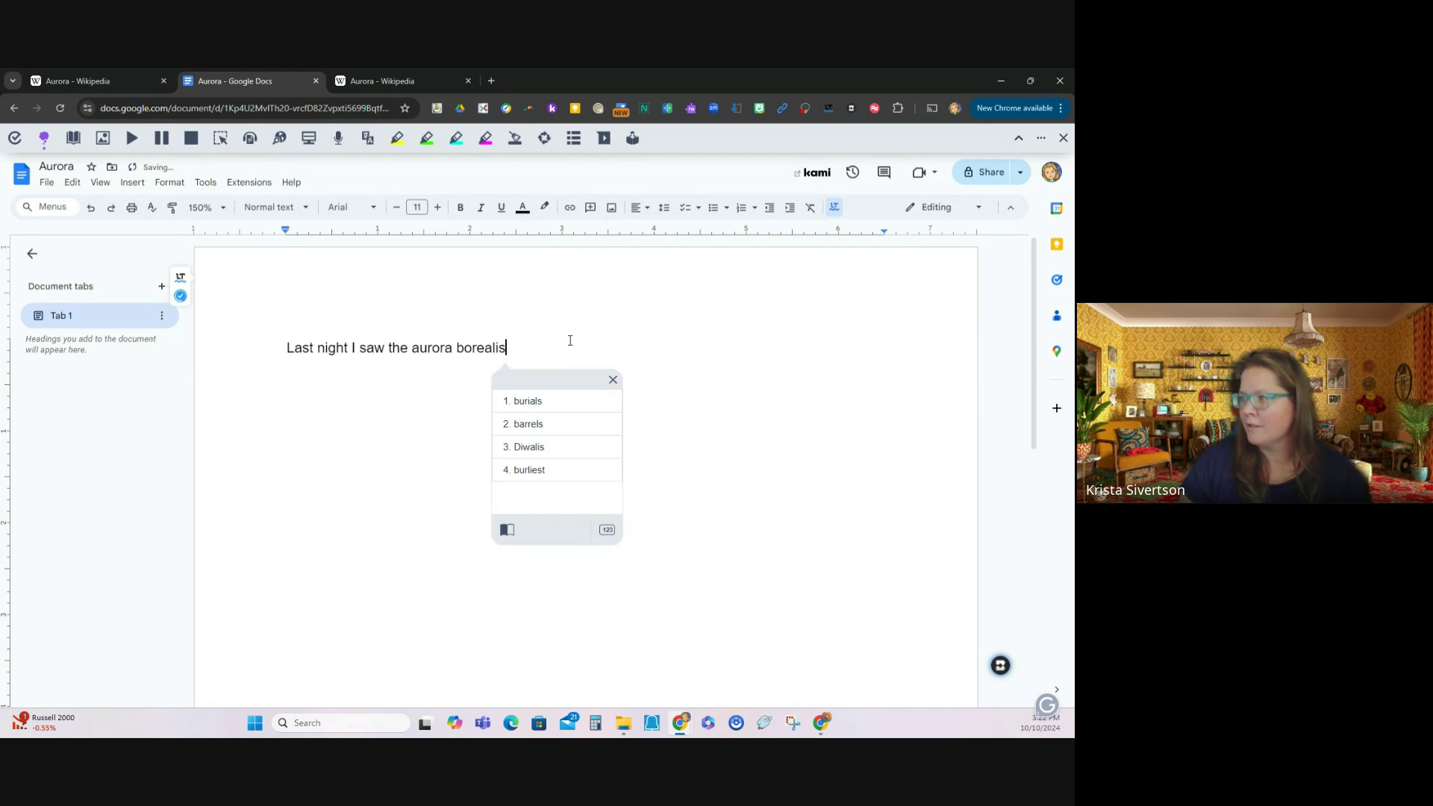
text(.)
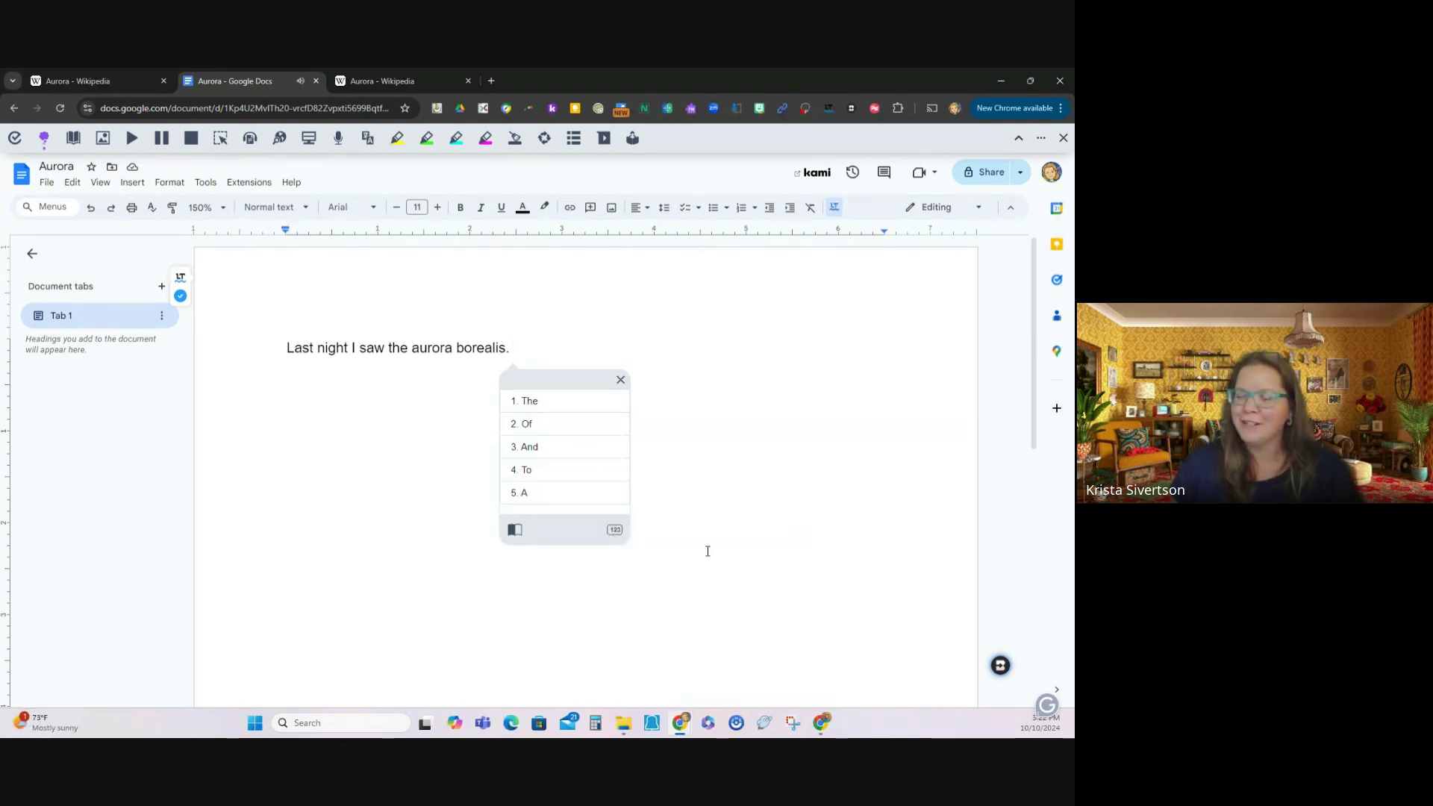
click(616, 535)
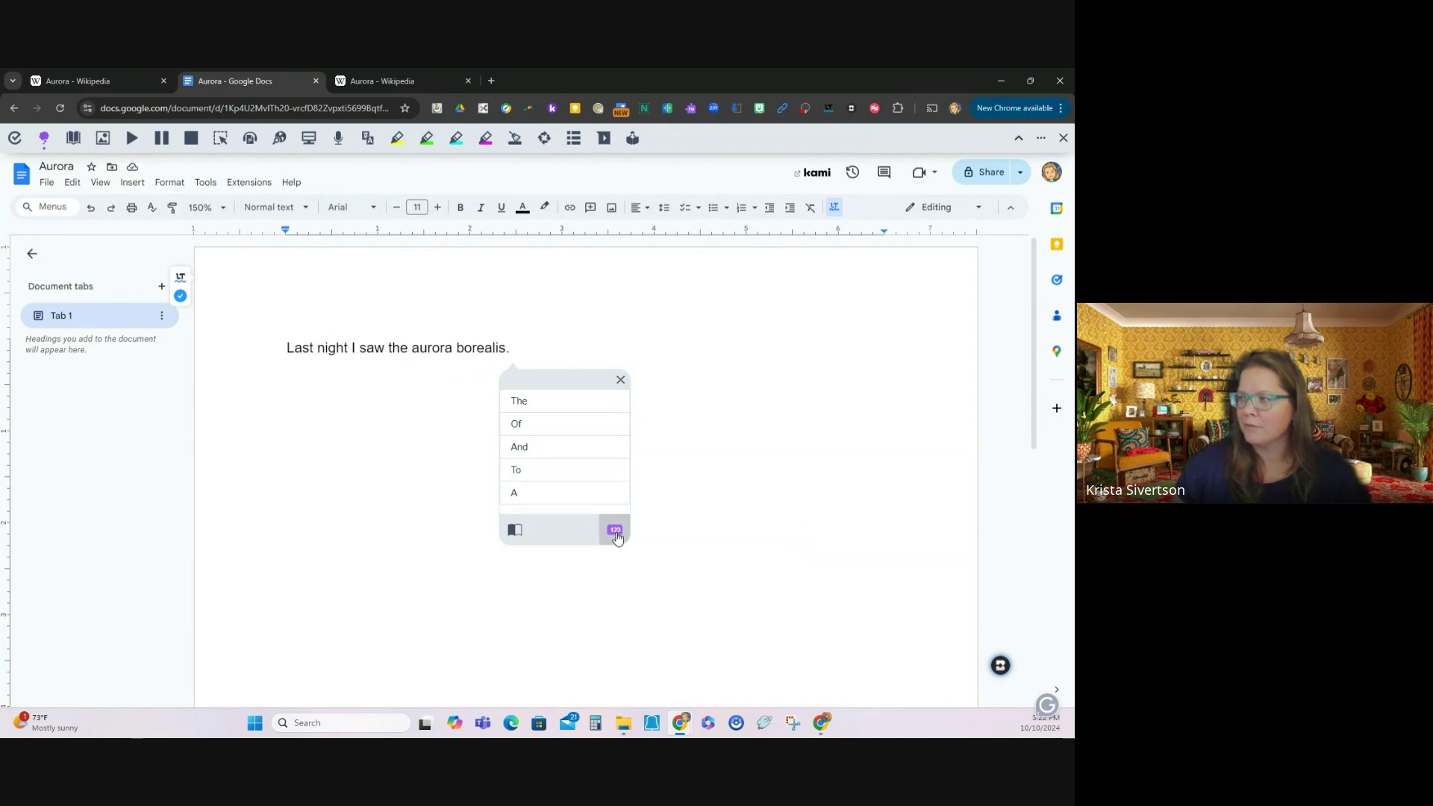
click(615, 534)
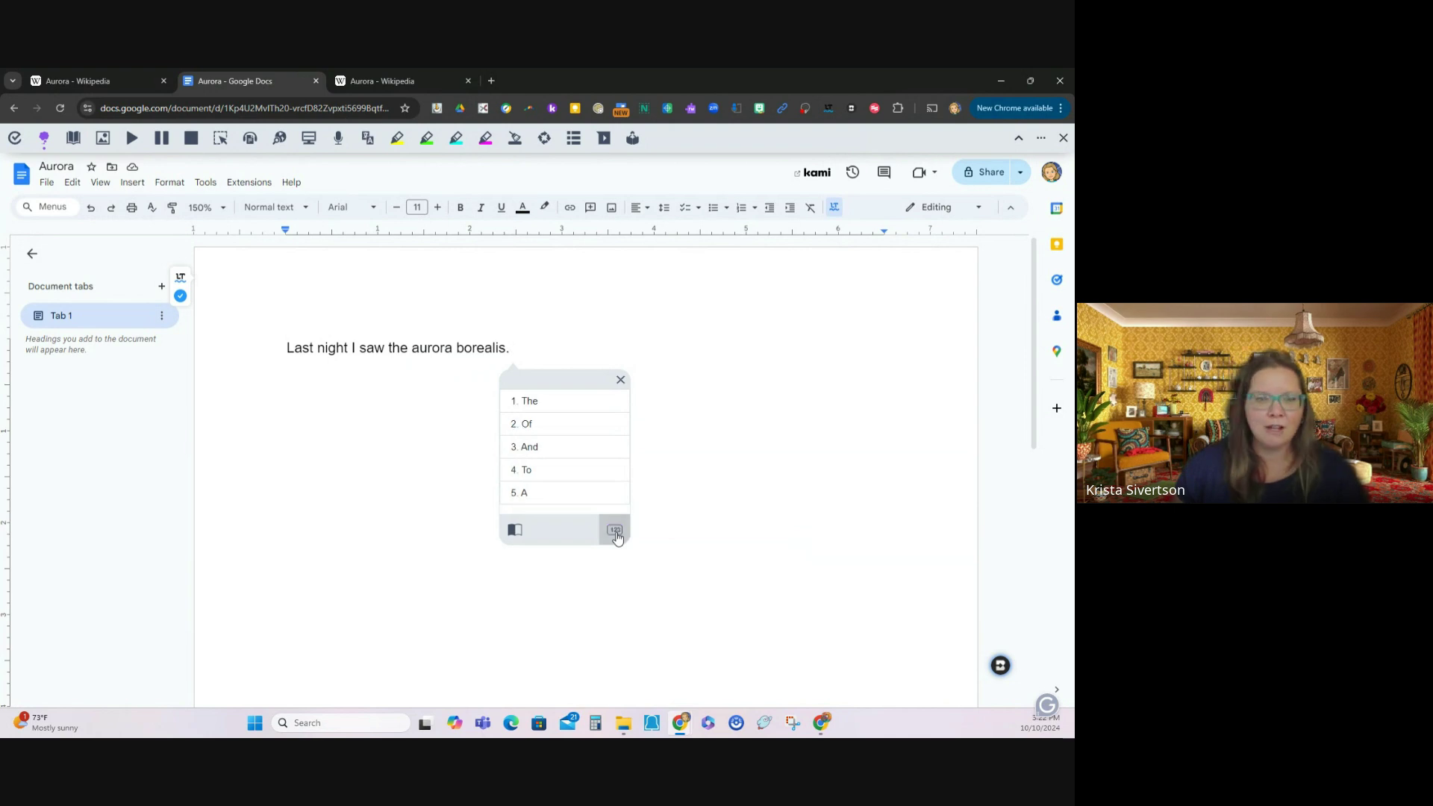
click(615, 534)
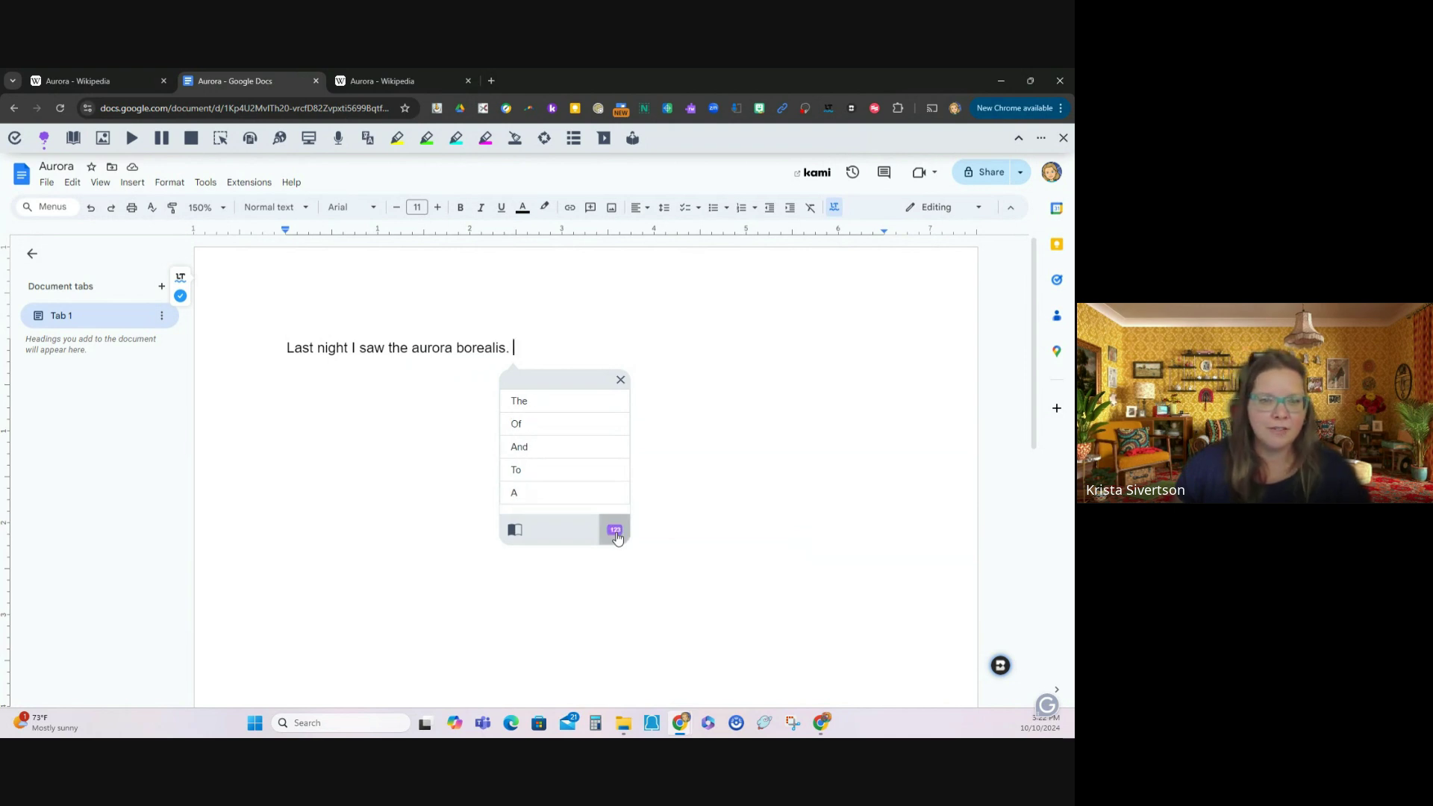
click(750, 488)
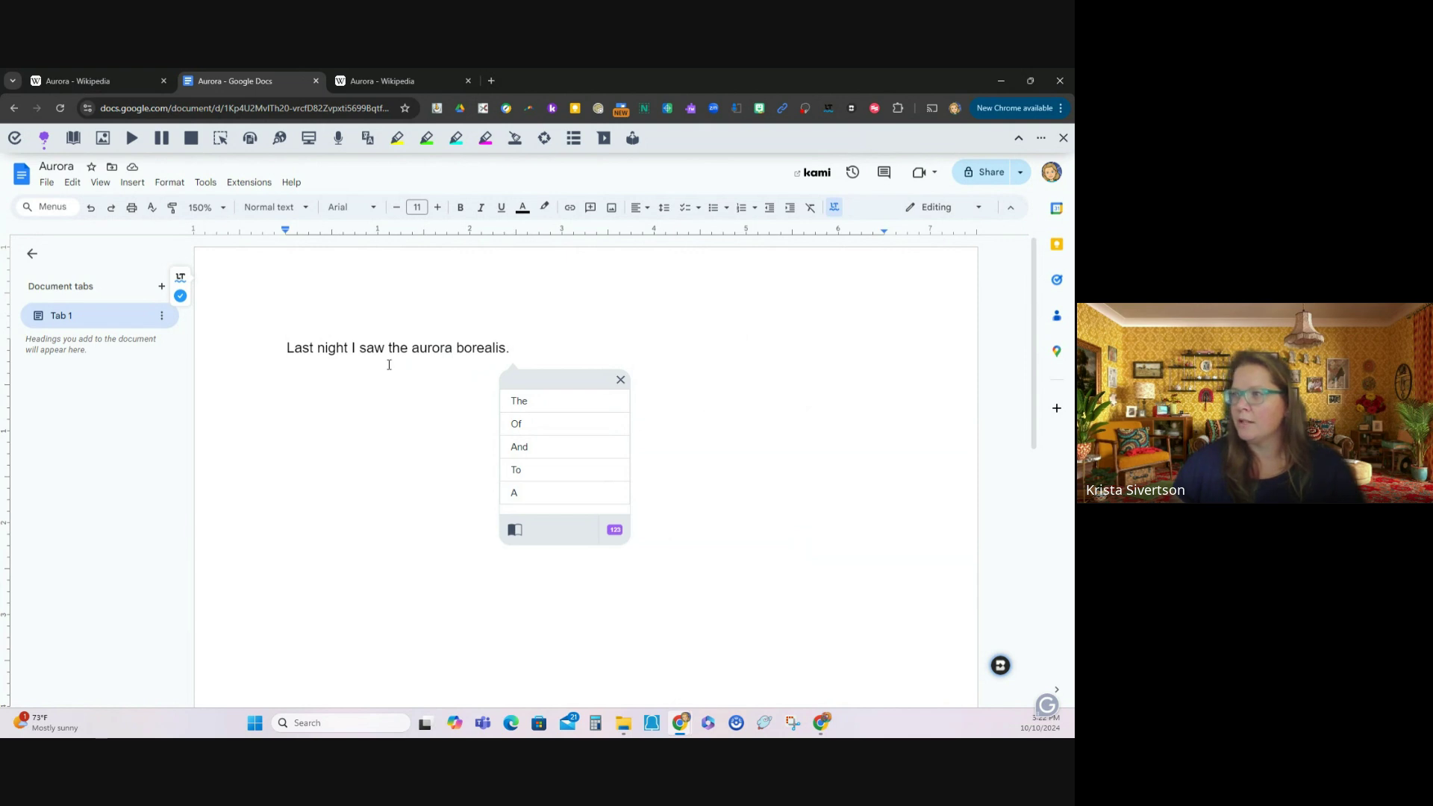
Step: Turn off word prediction and set Read&Write's General toolbar view to Writing
click(44, 141)
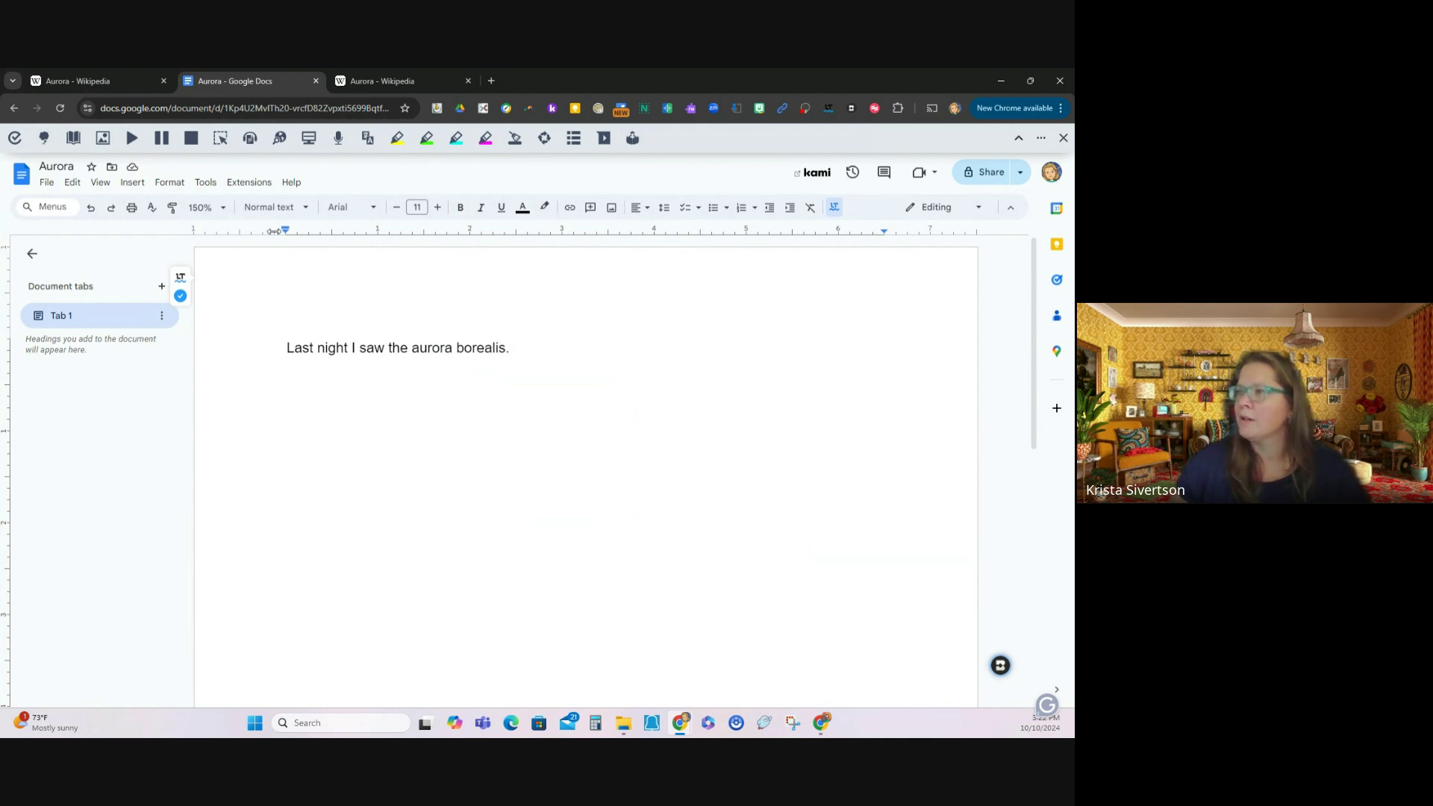
click(1041, 138)
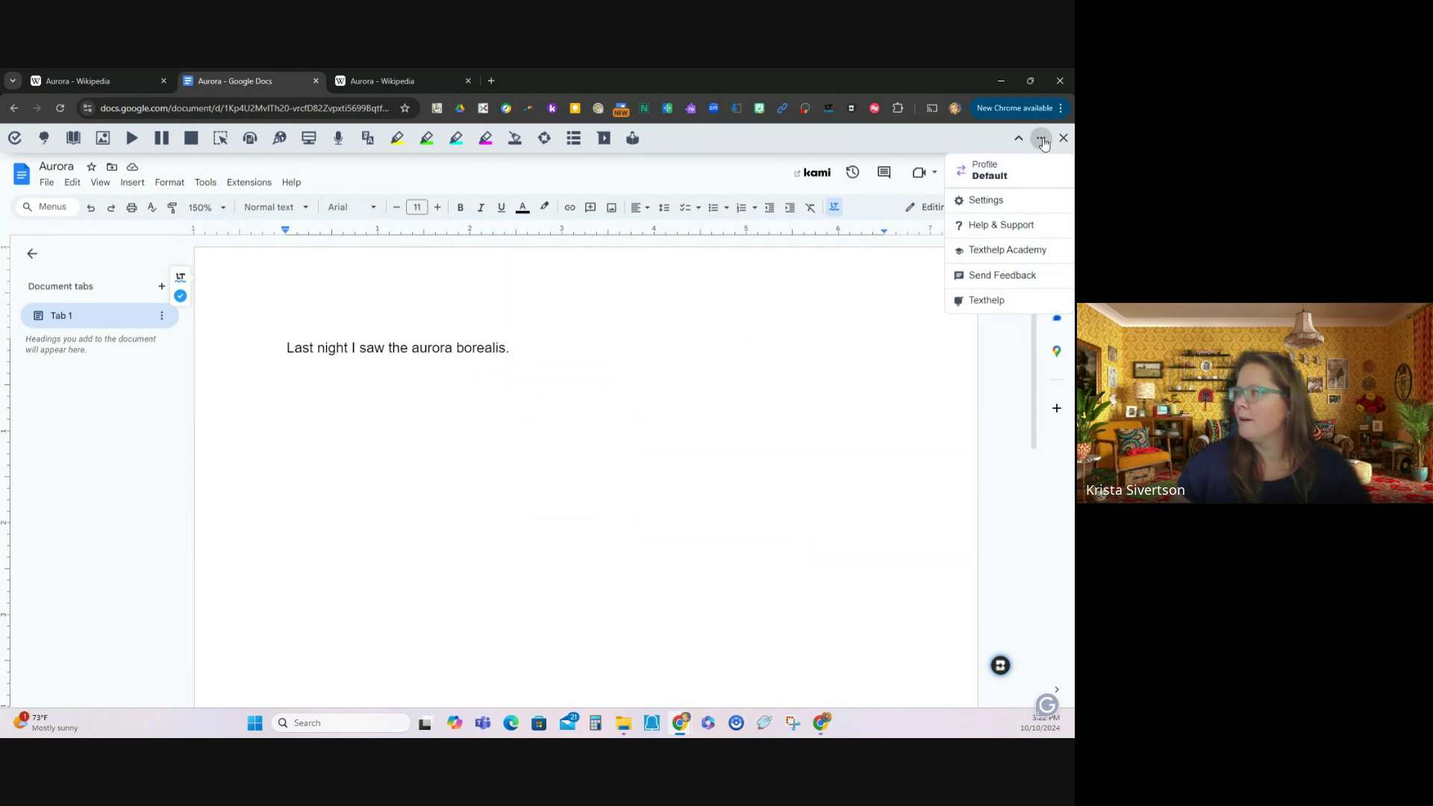
click(987, 200)
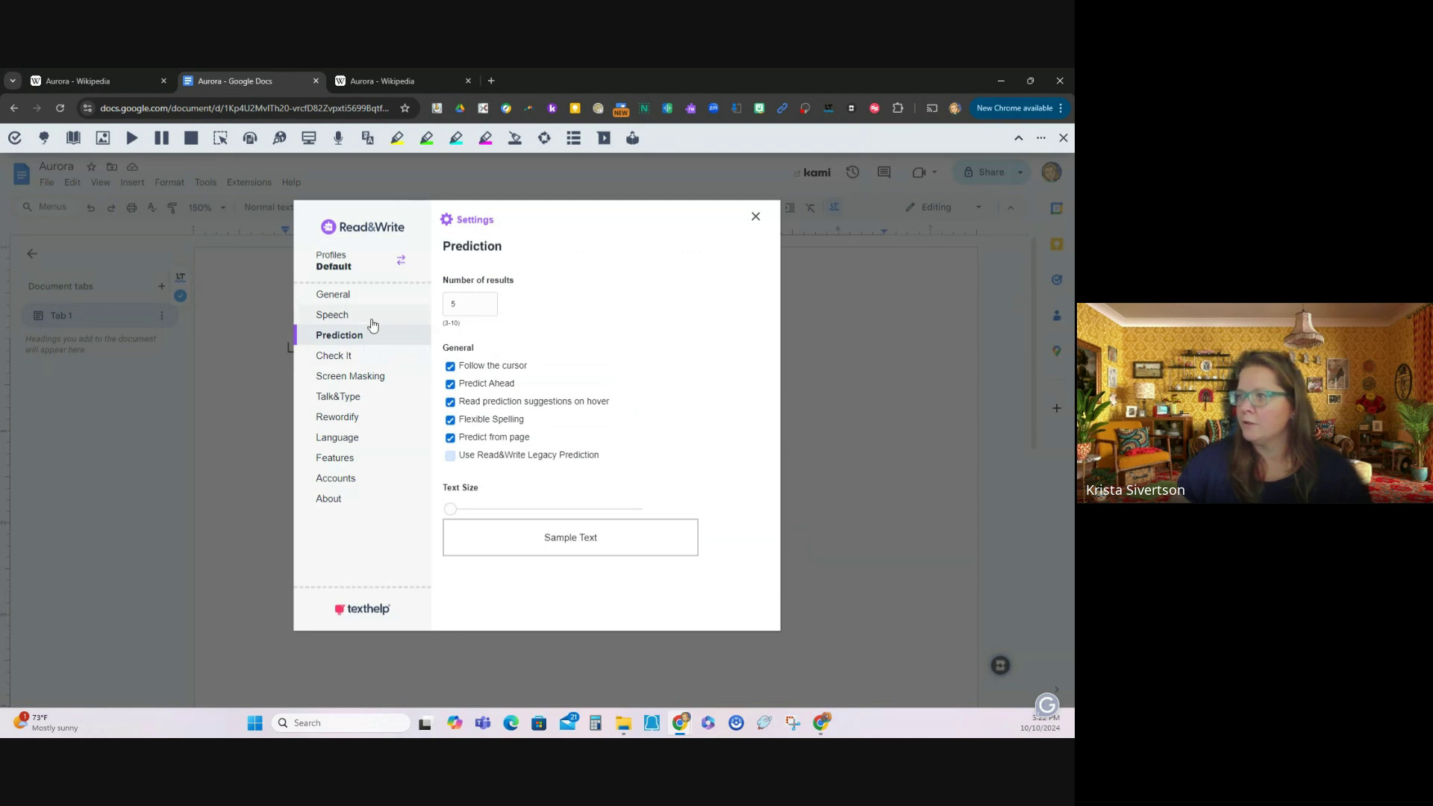
click(337, 301)
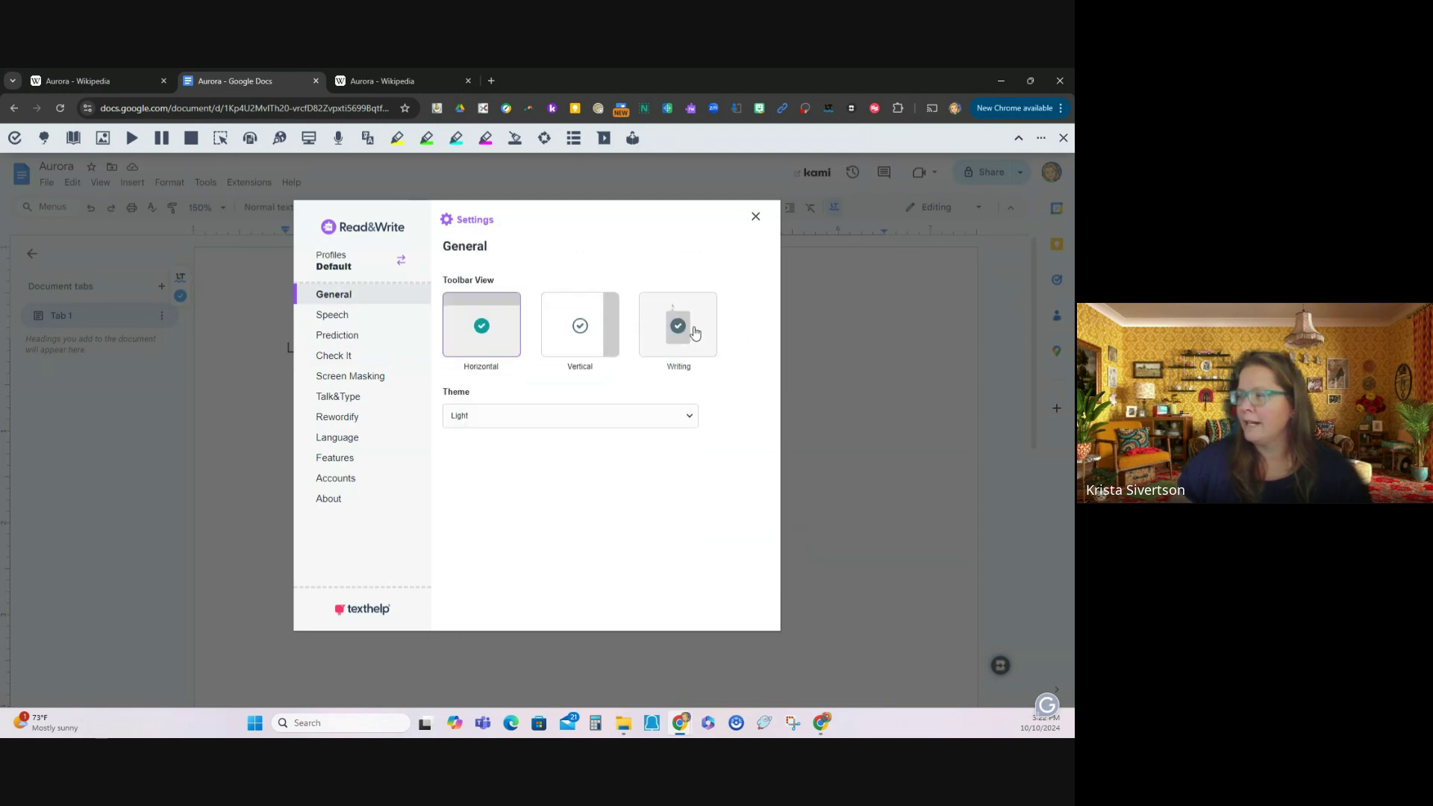
click(679, 333)
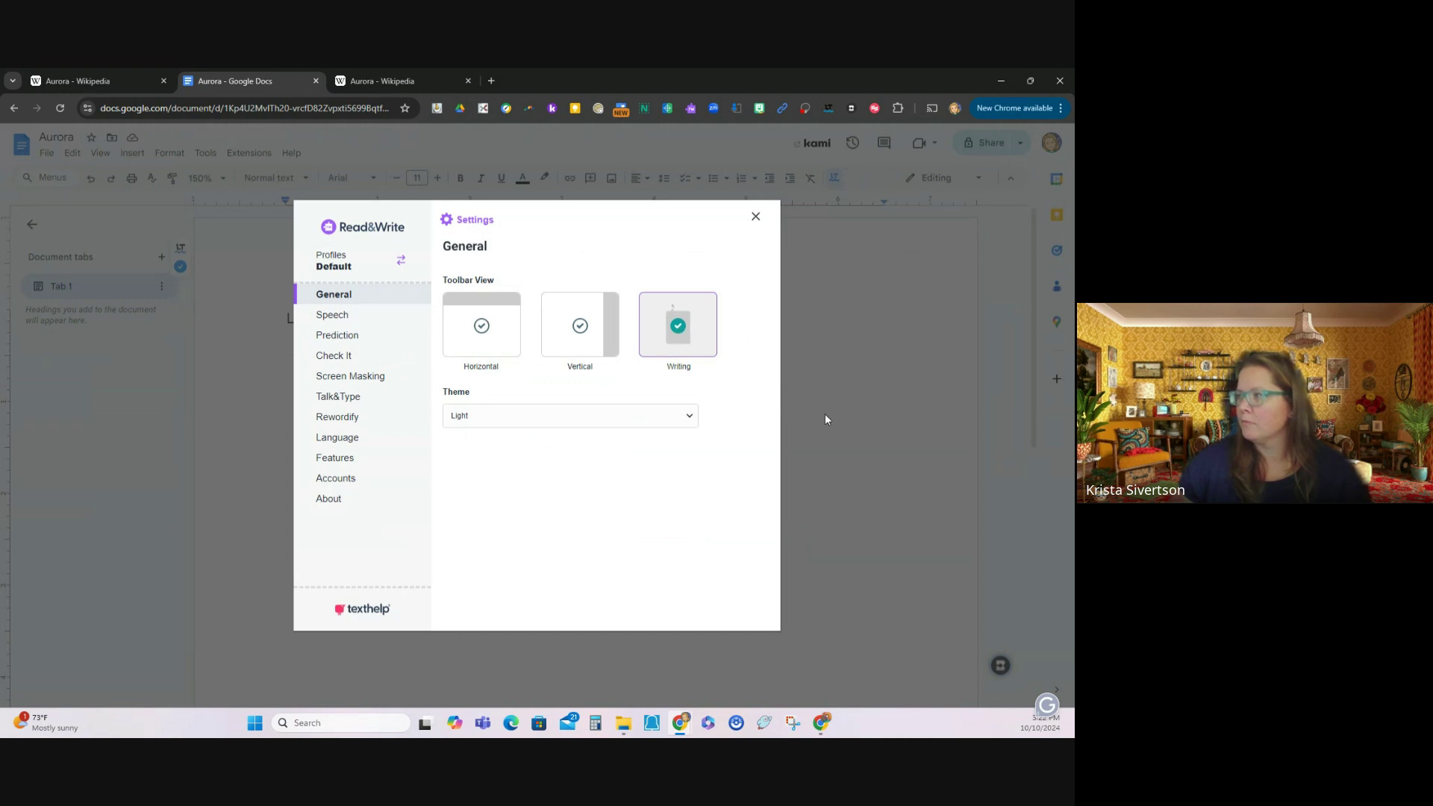
click(755, 216)
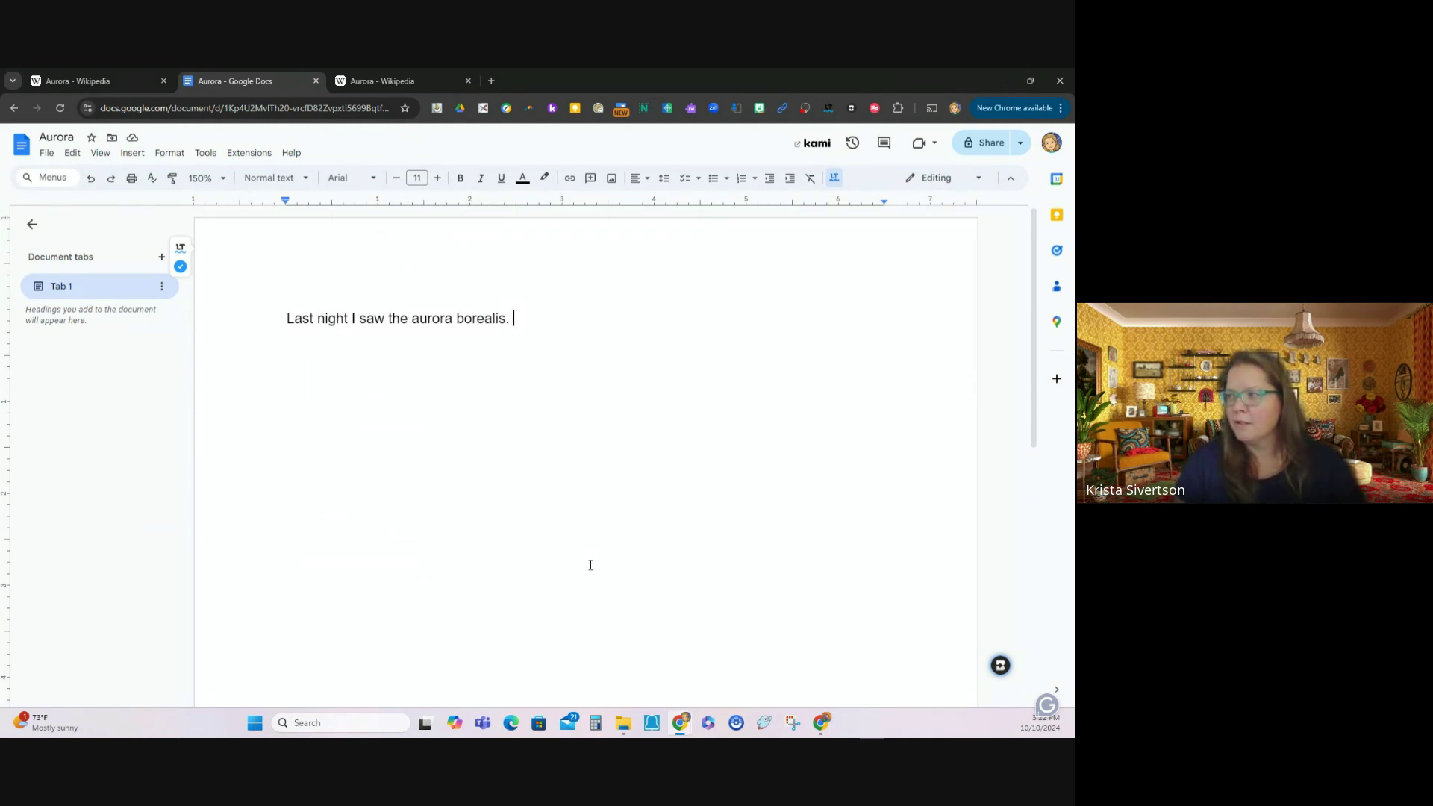
Step: Type 'It was beautiful,' using the 'was' and 'beautiful' predictions
text(It)
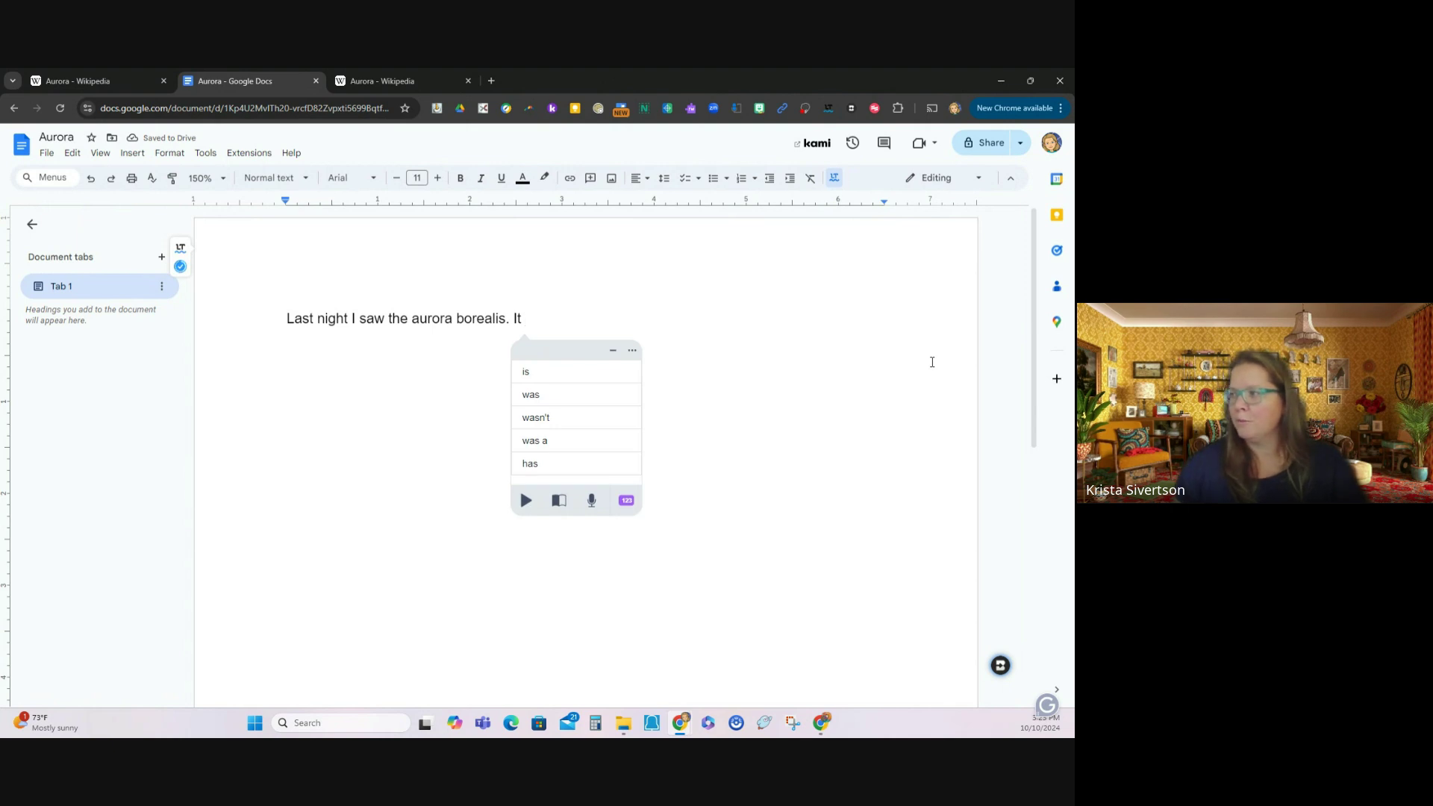
click(570, 395)
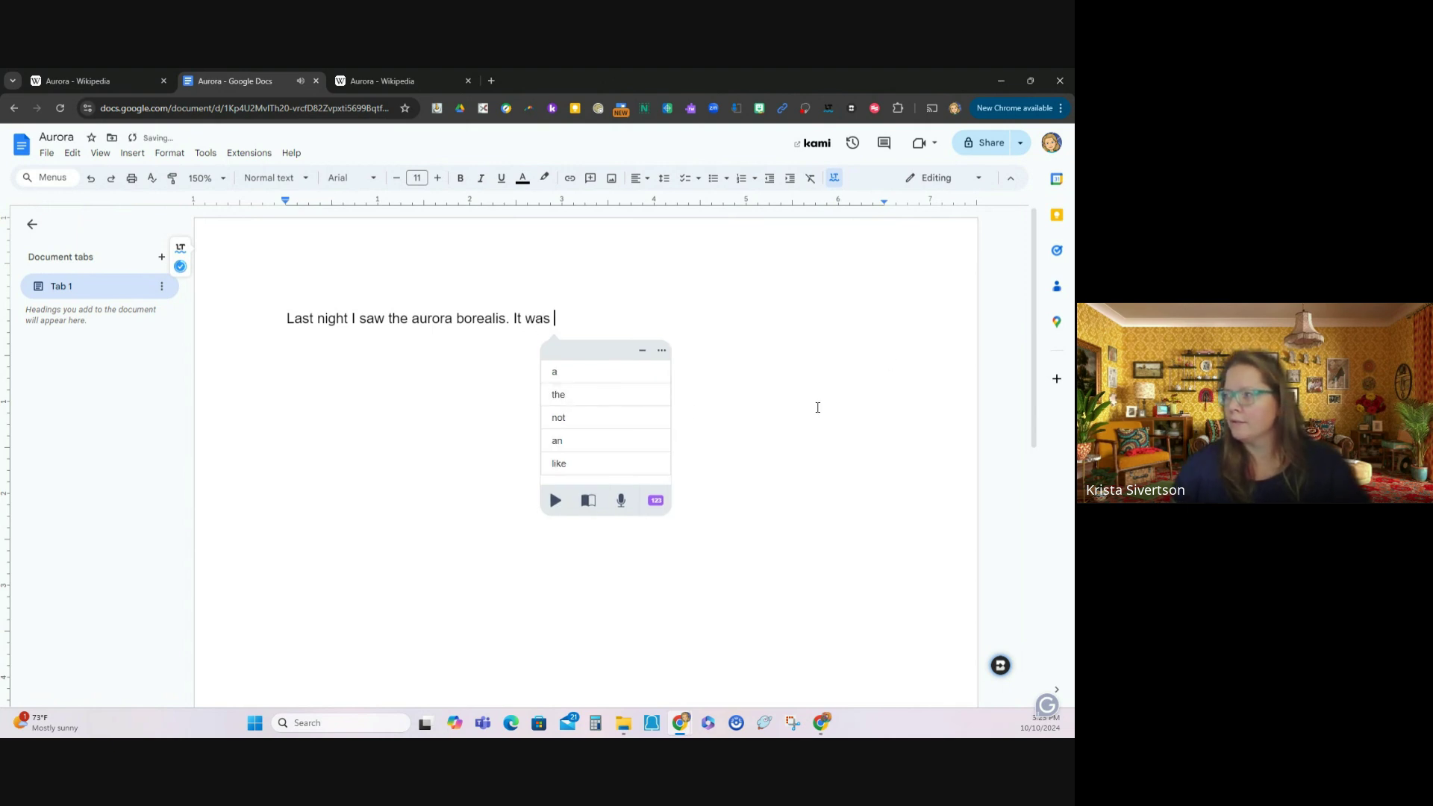
text(be)
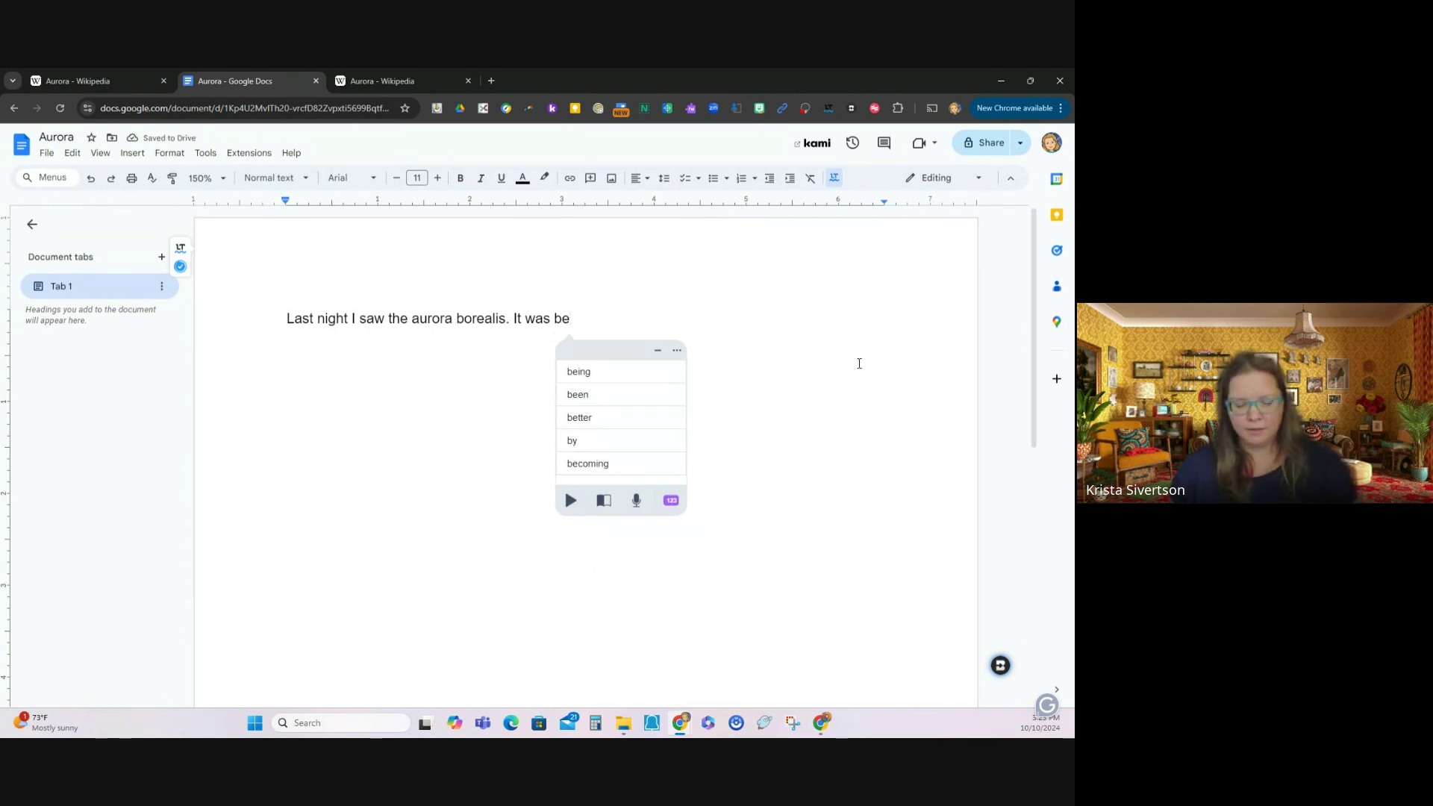
text(oo)
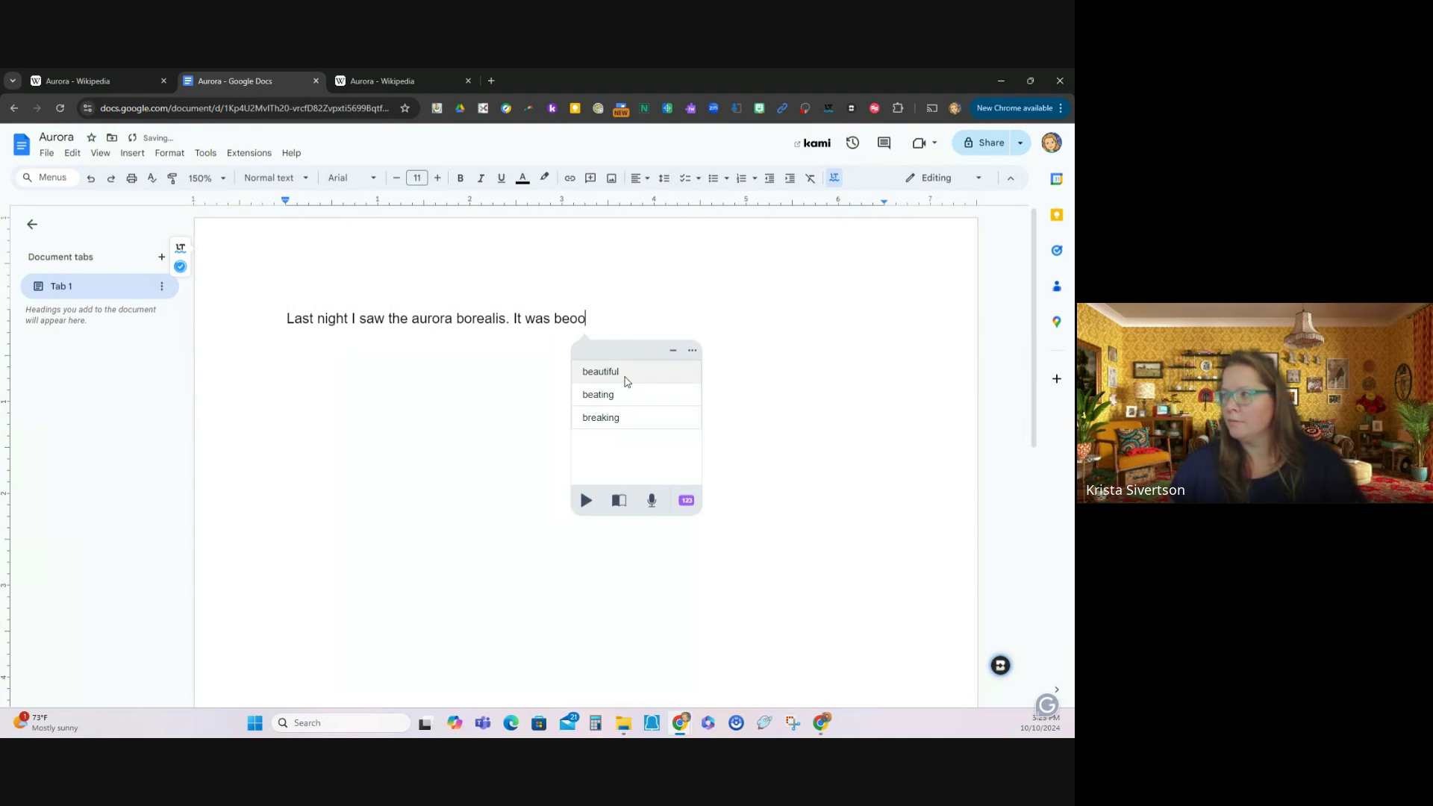
click(621, 376)
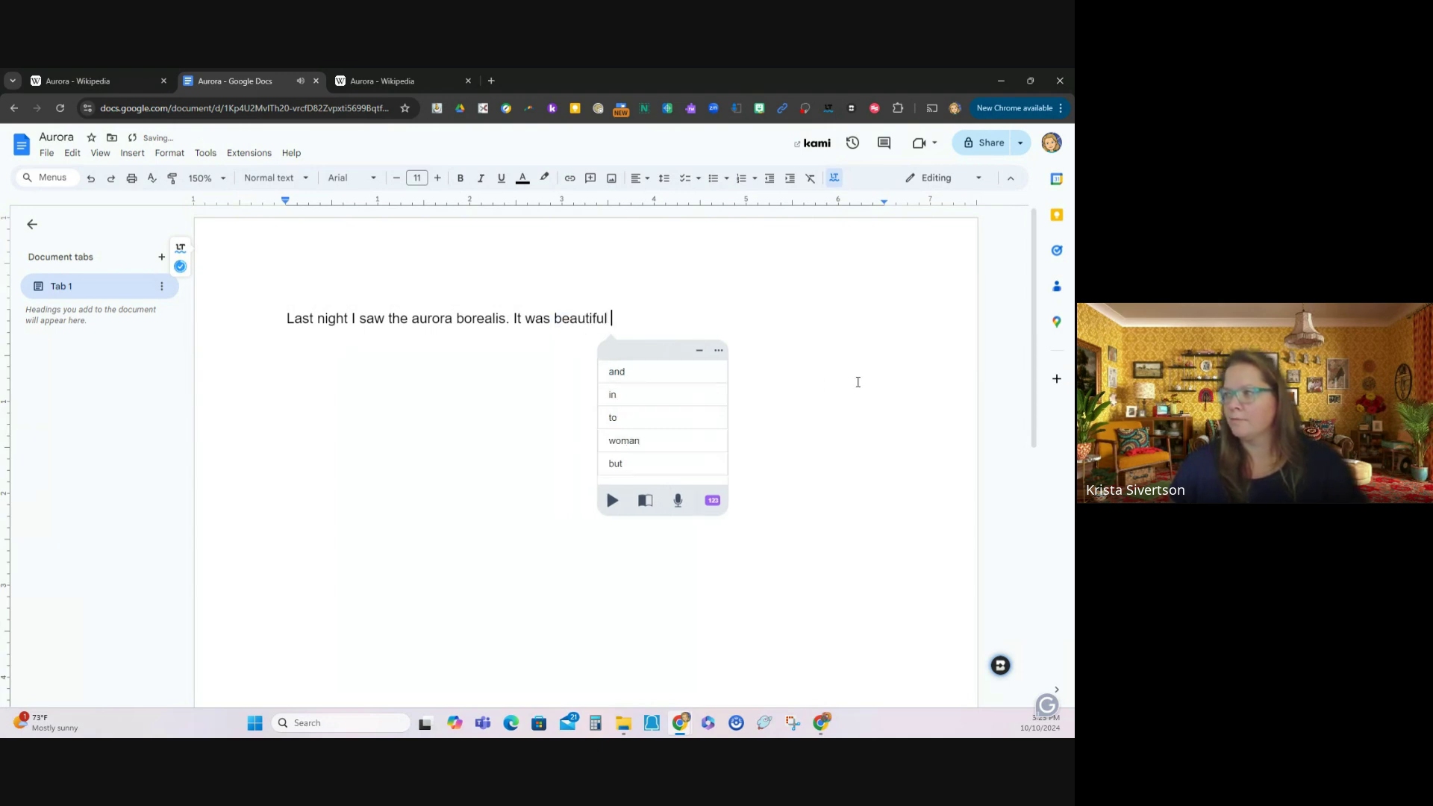
text(,)
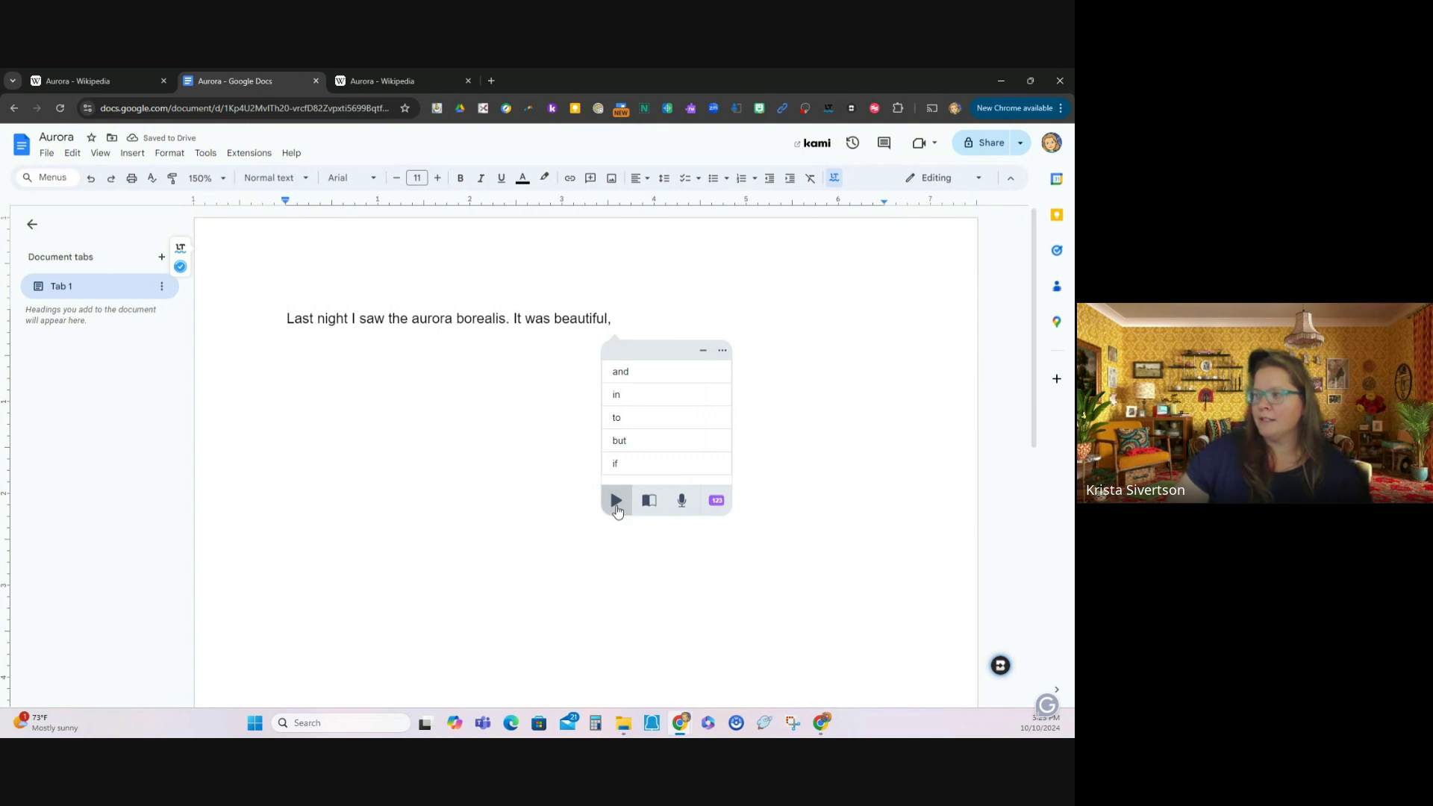
Step: Play the new sentence aloud, add ' and I', and play it again
click(616, 501)
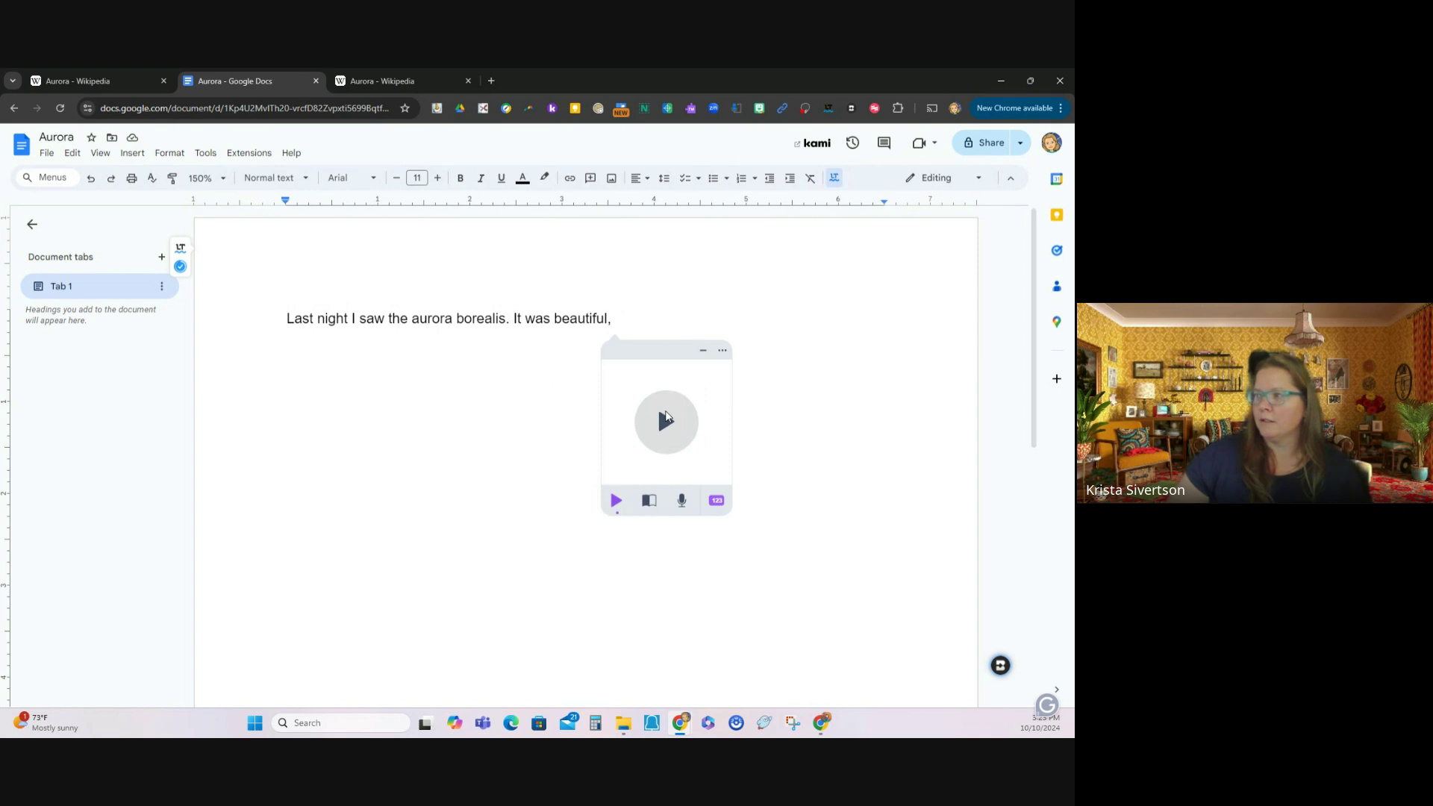
click(666, 421)
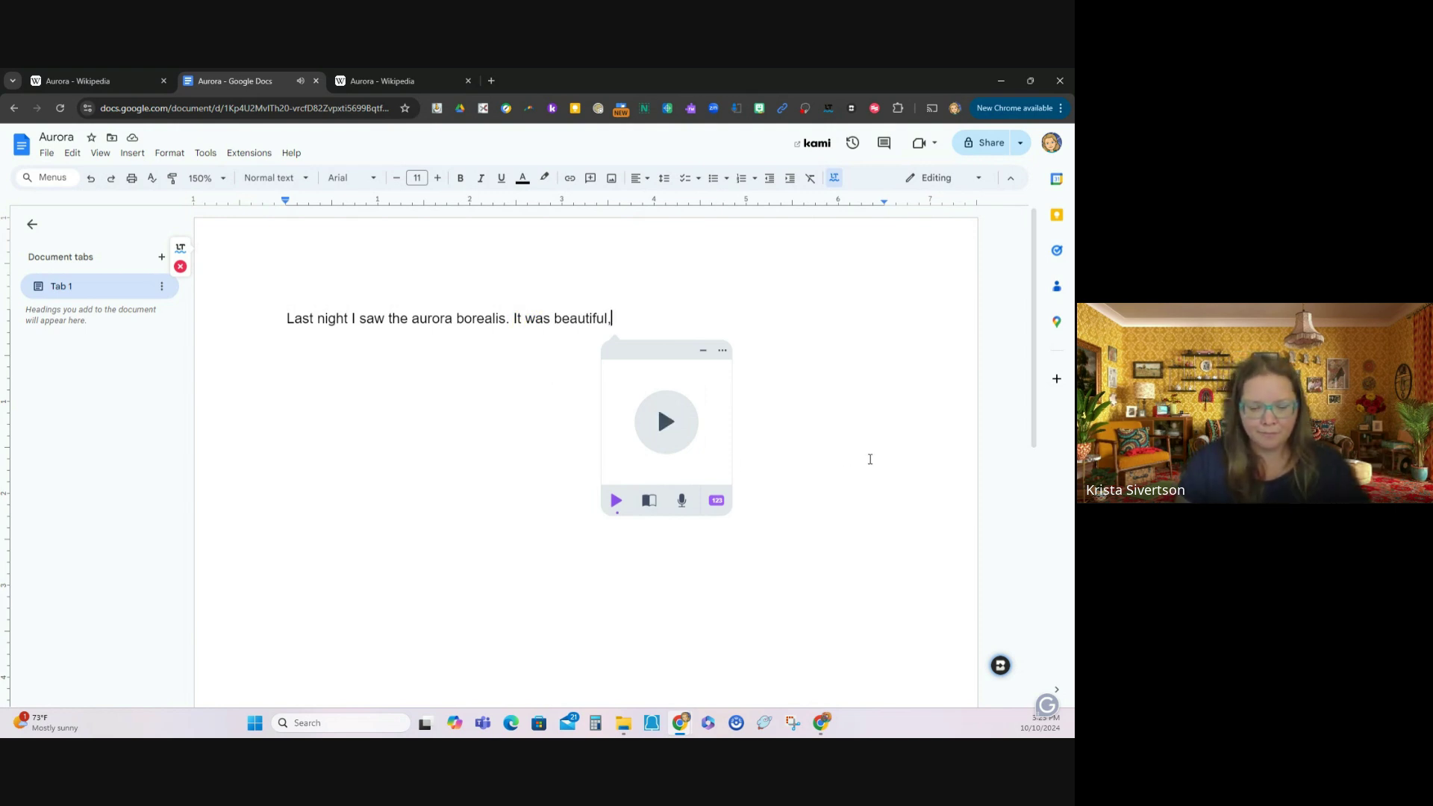
text(and )
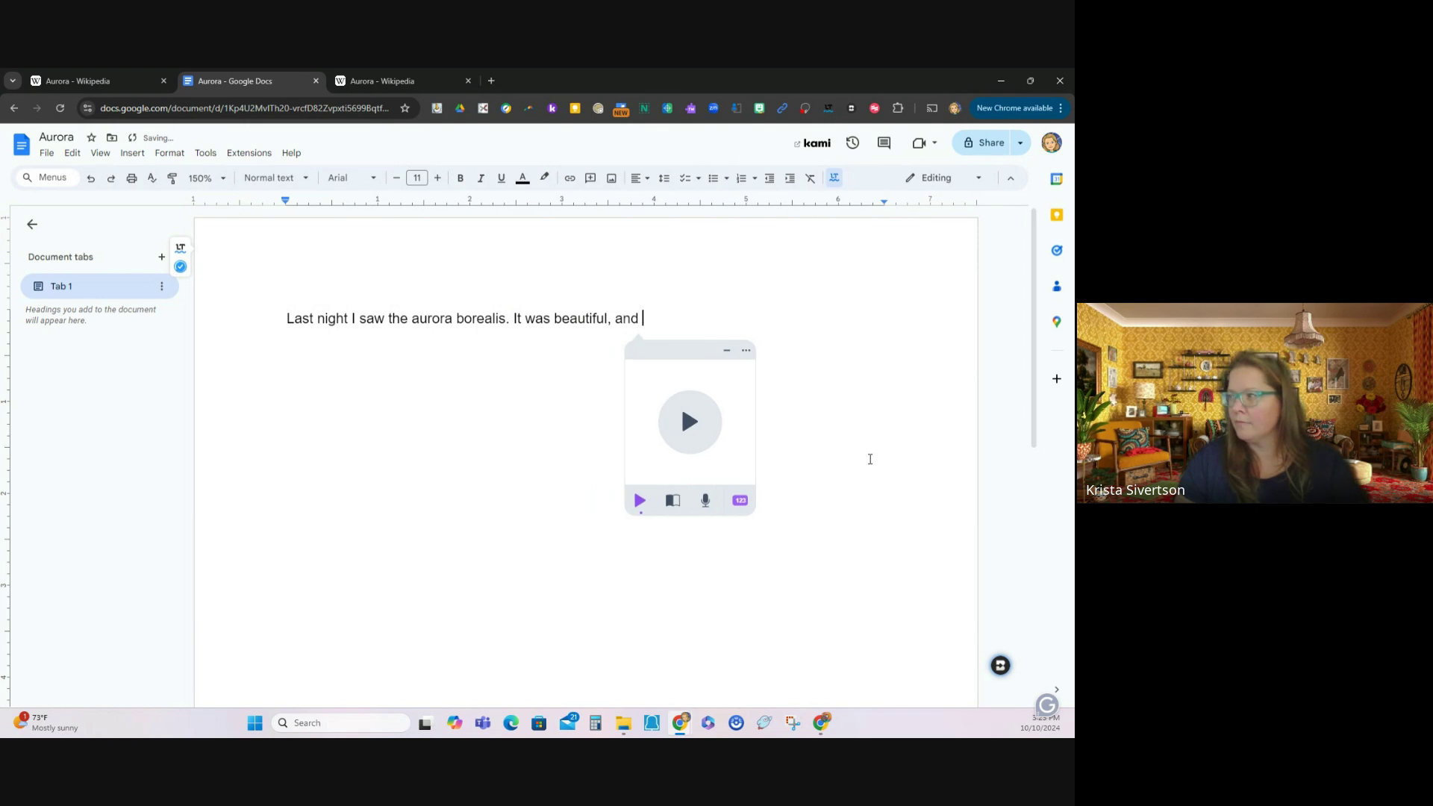
text(I)
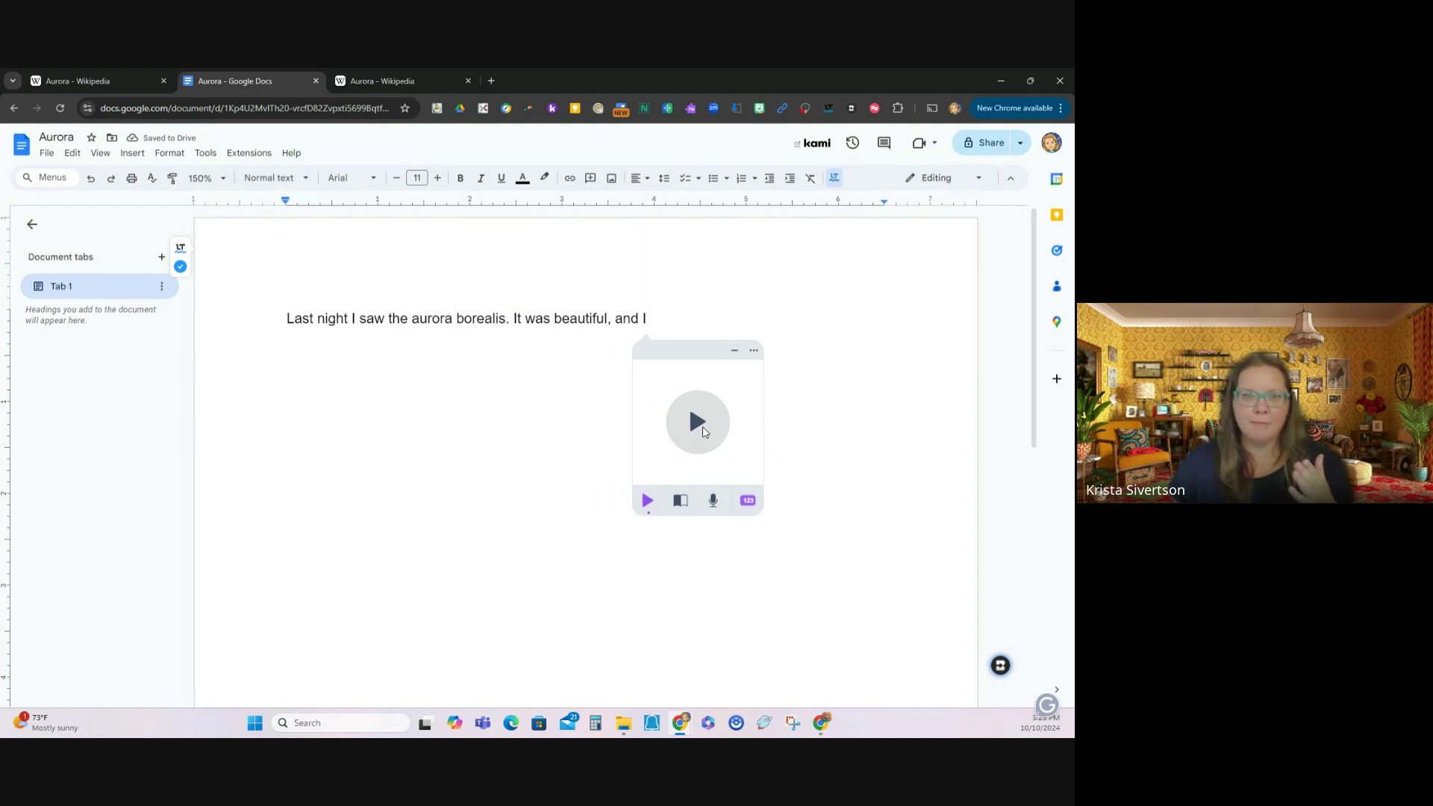
click(698, 423)
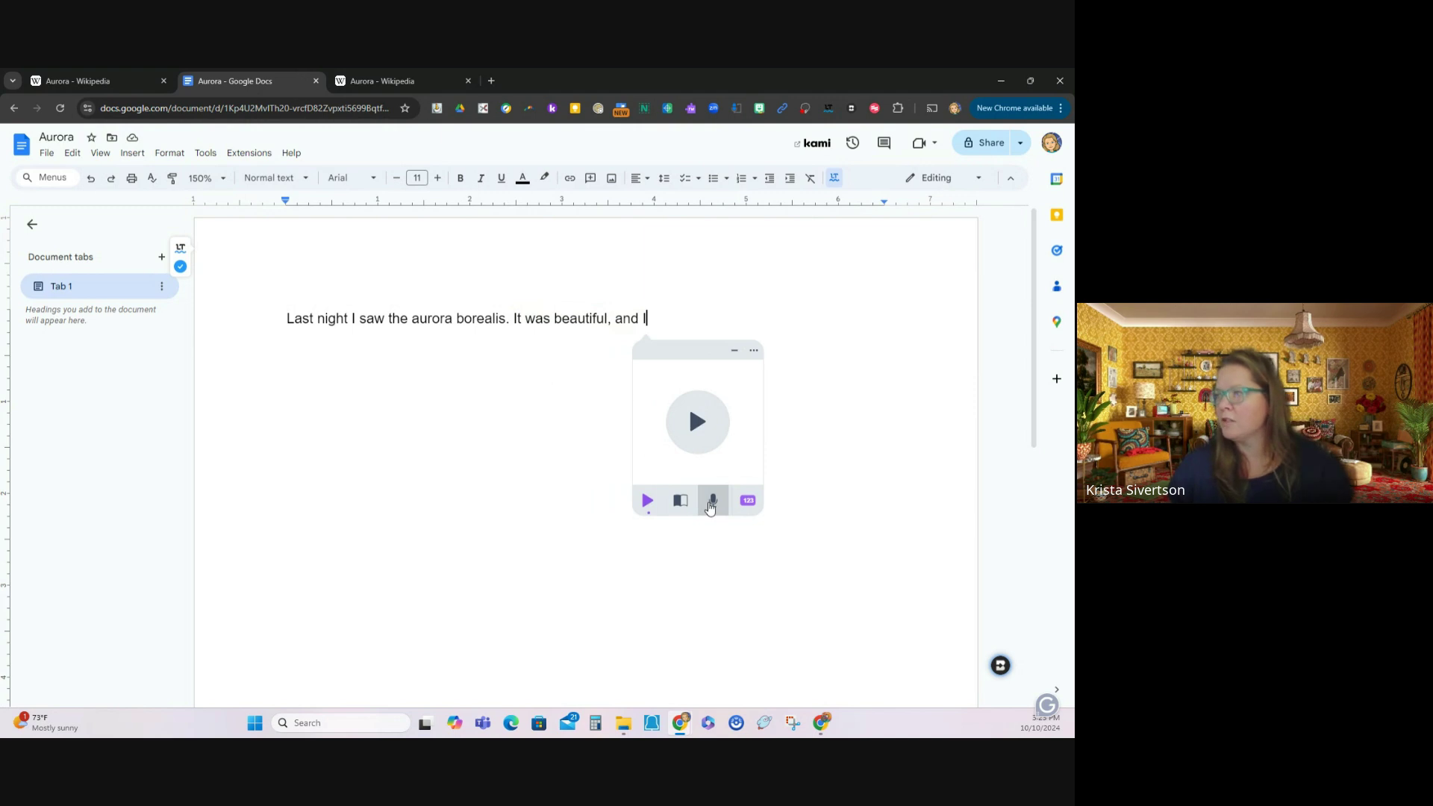
Step: Dictate the rest of the sentence with the writing helper's dictation mode
click(708, 505)
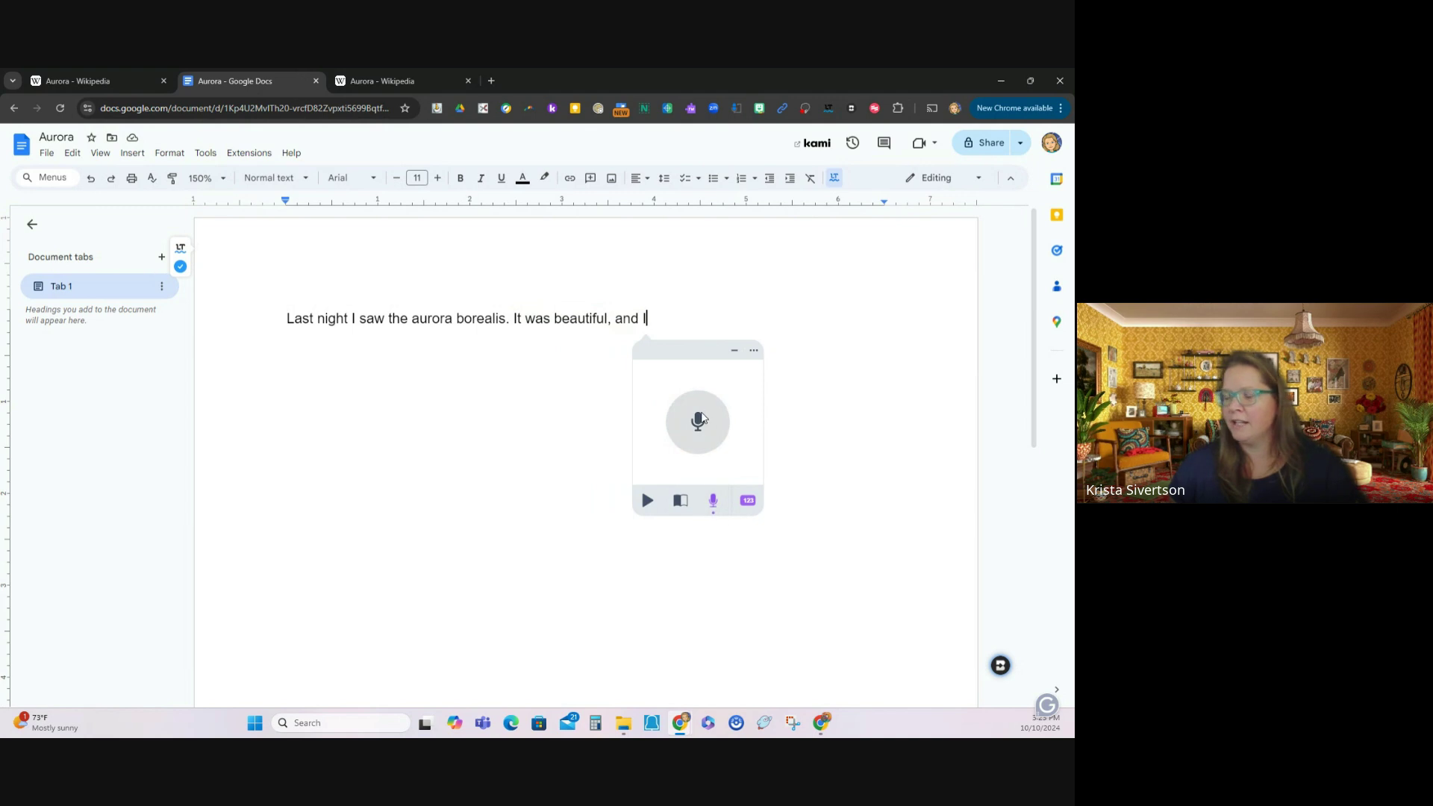
click(697, 420)
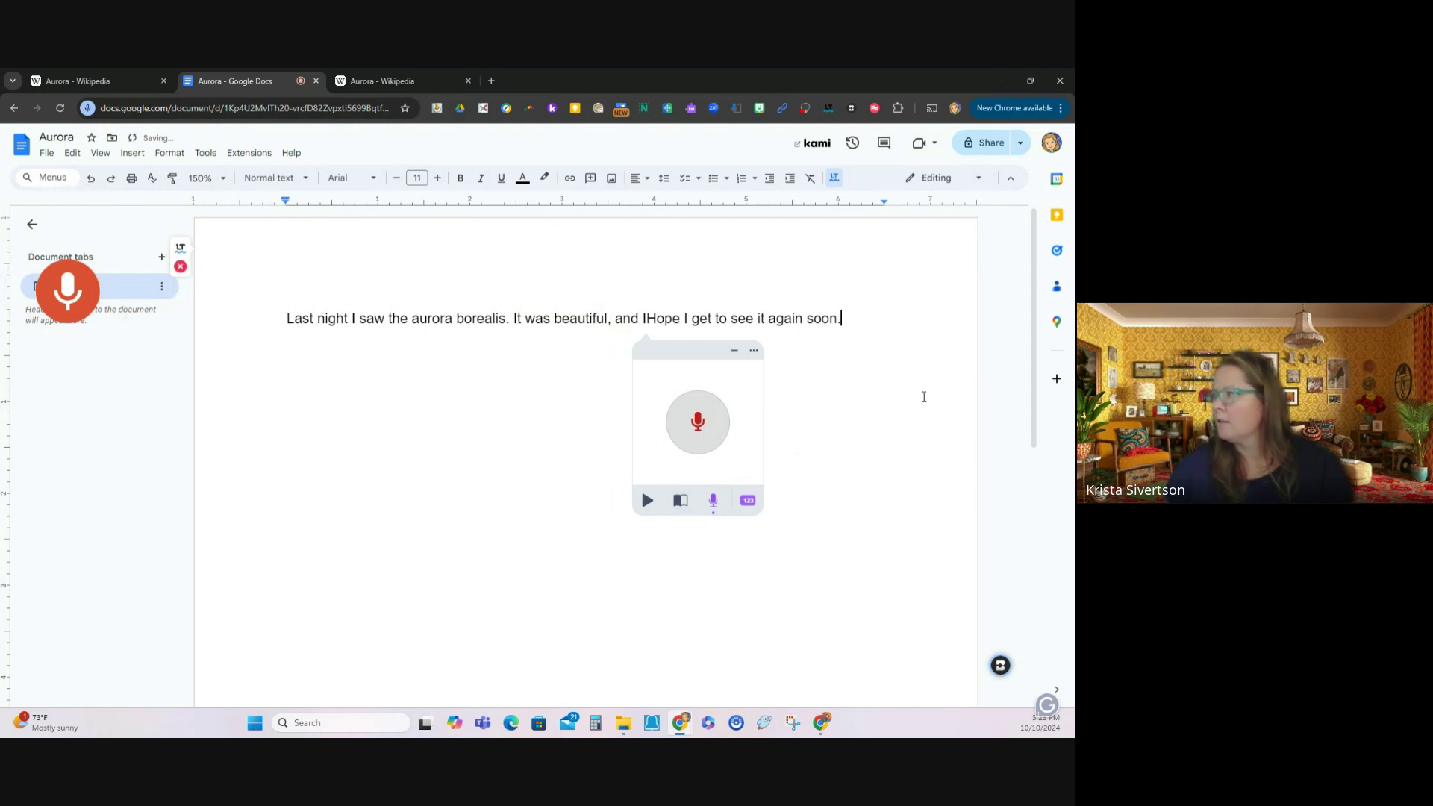
click(701, 455)
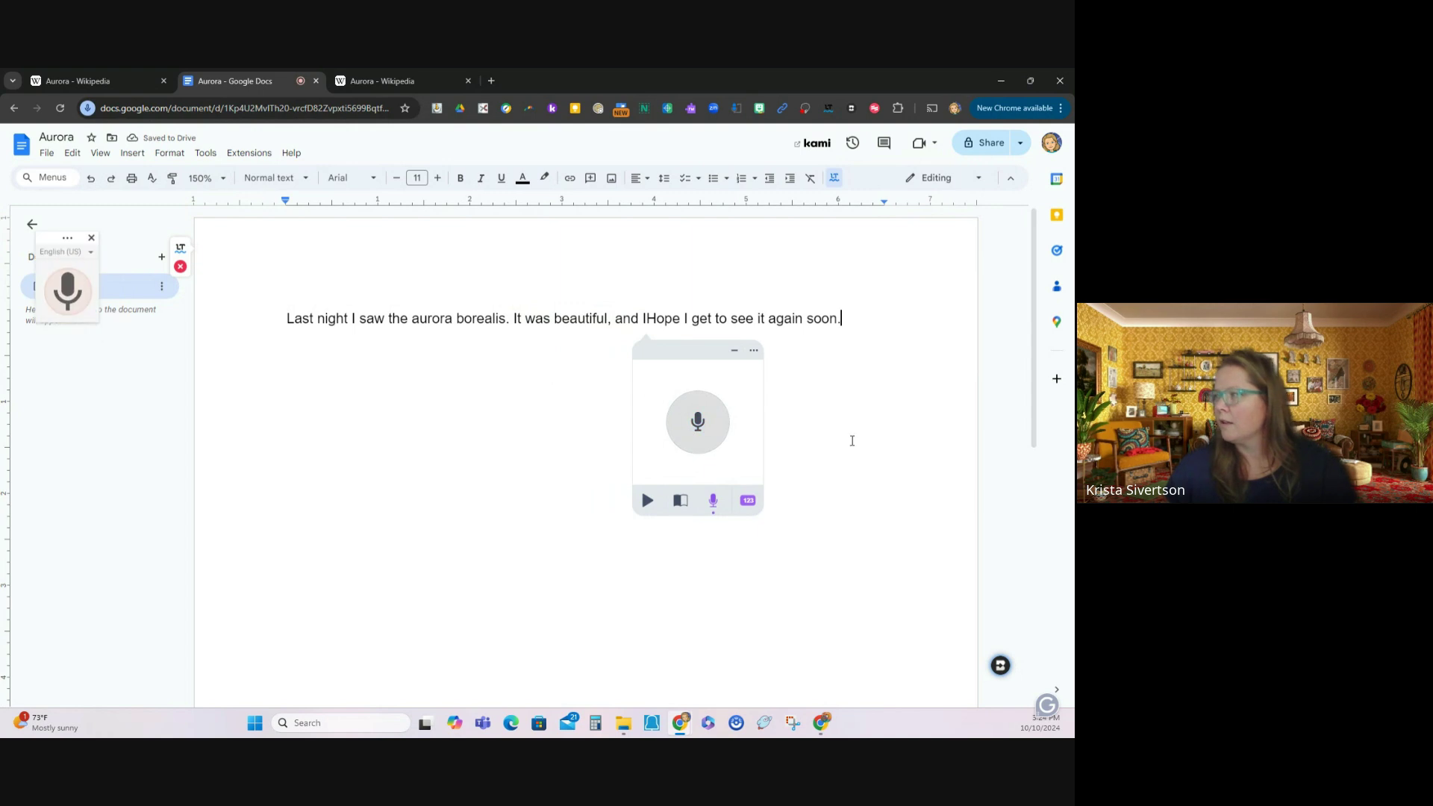
Step: Correct 'IHope' to 'I hope' and return the caret to the sentence end
click(646, 319)
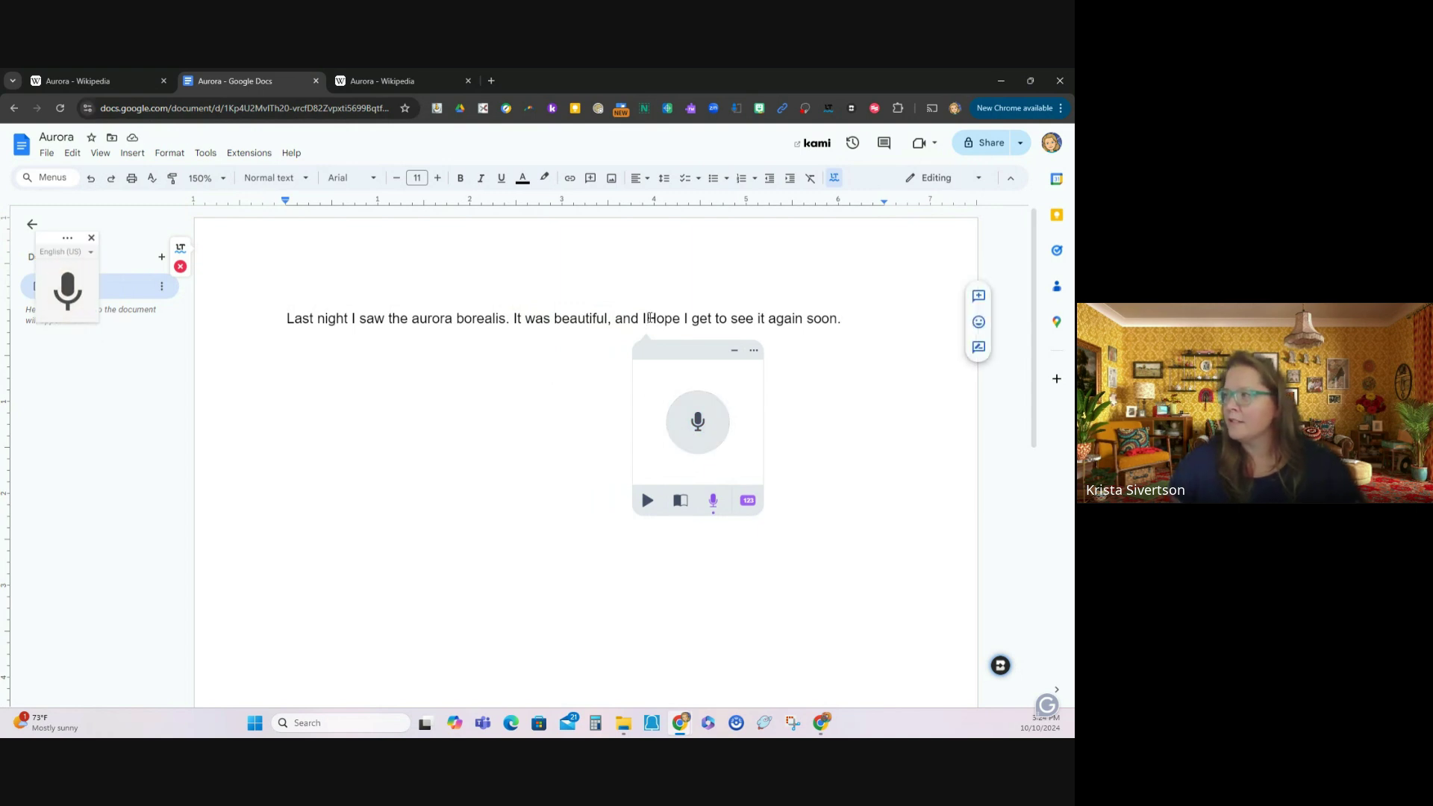
key(Delete)
text(h)
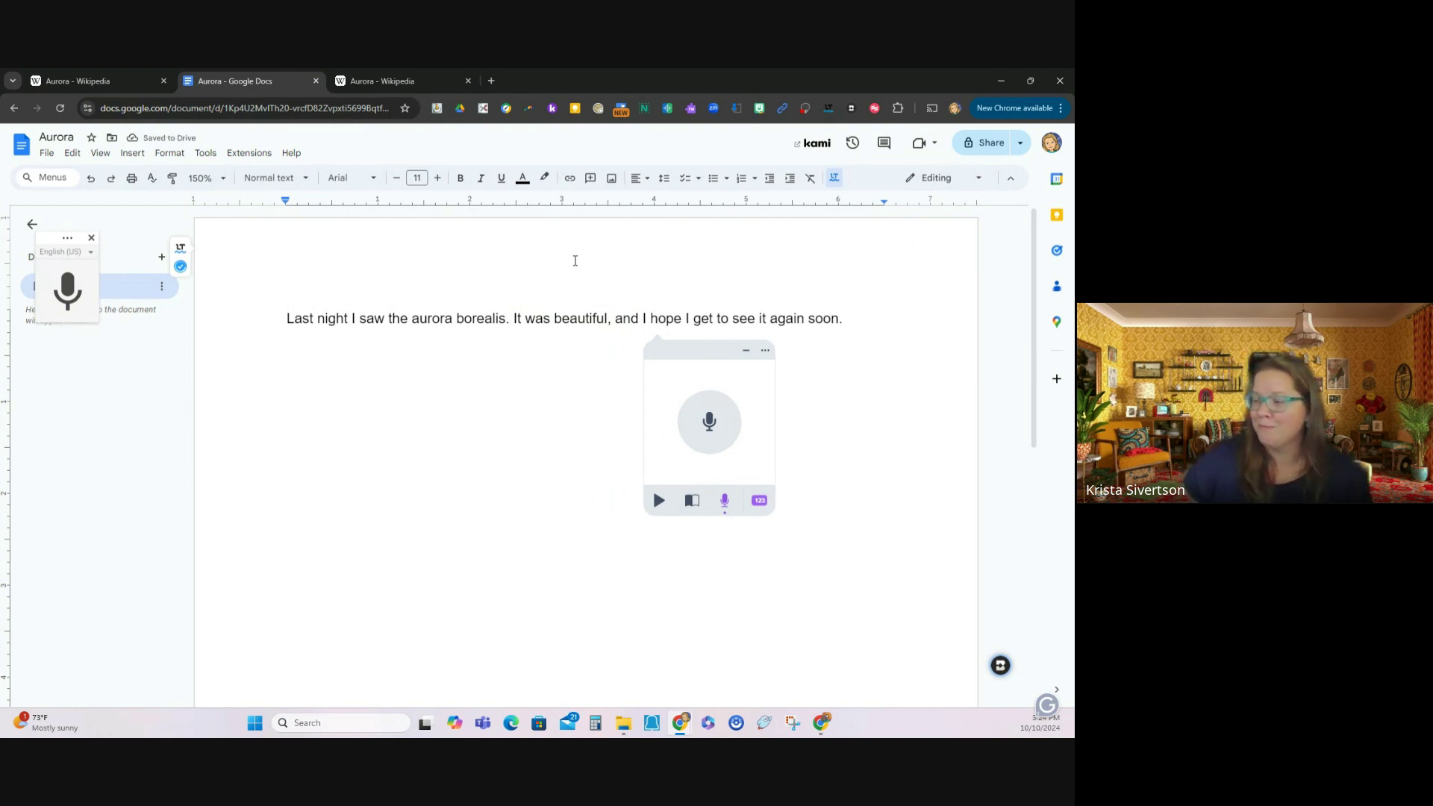
key(End)
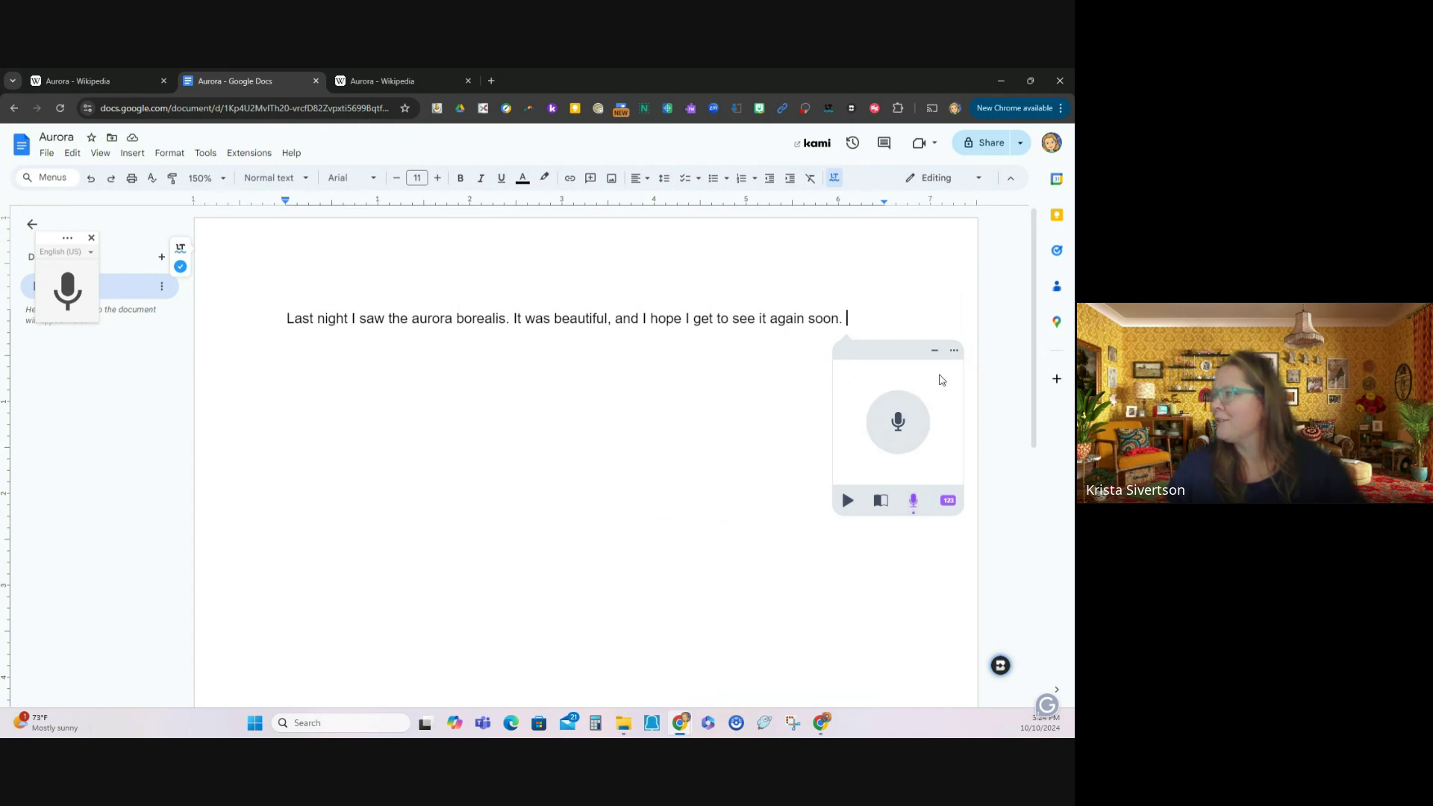
Step: Set the Read&Write toolbar view back to Horizontal in Settings > General
click(953, 353)
click(875, 409)
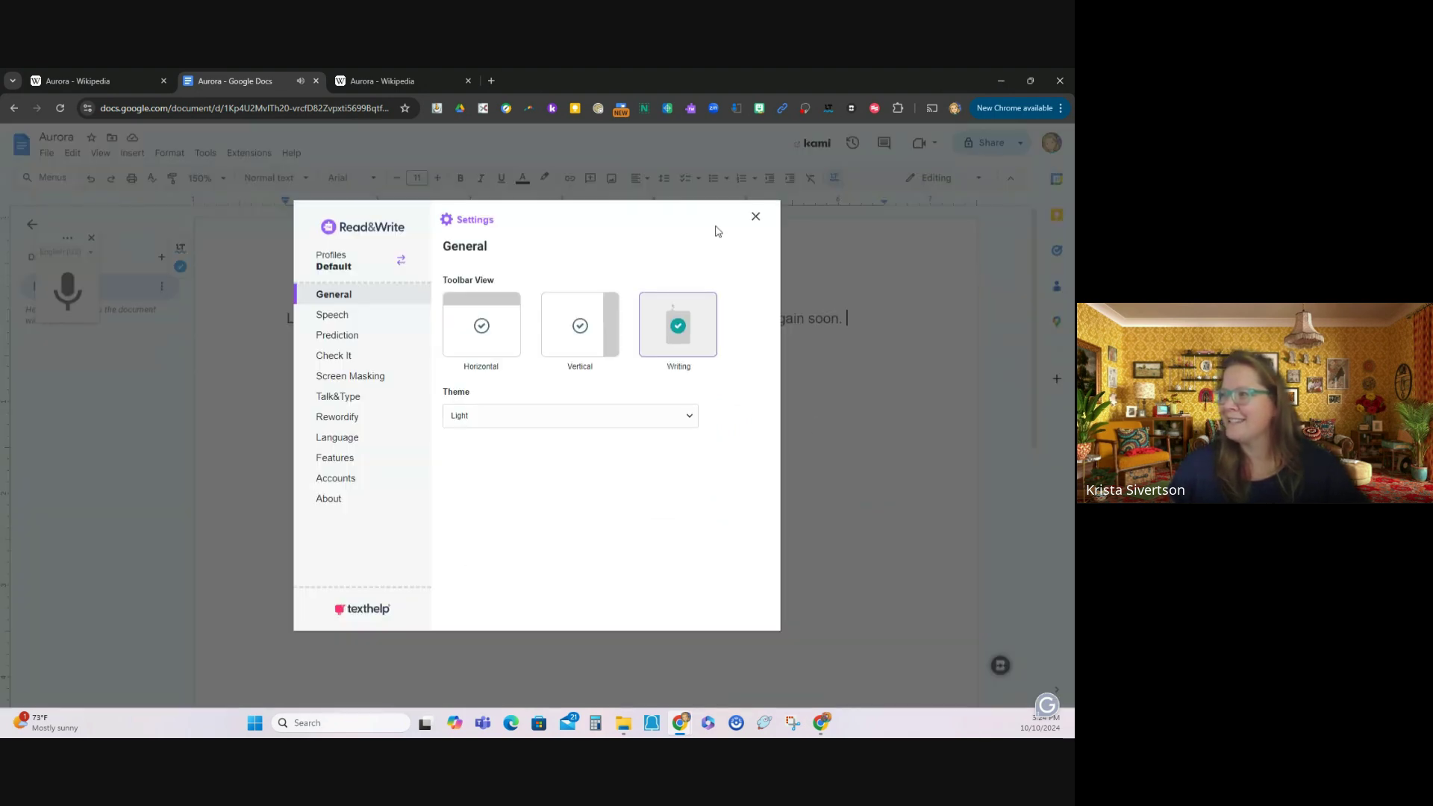
click(480, 349)
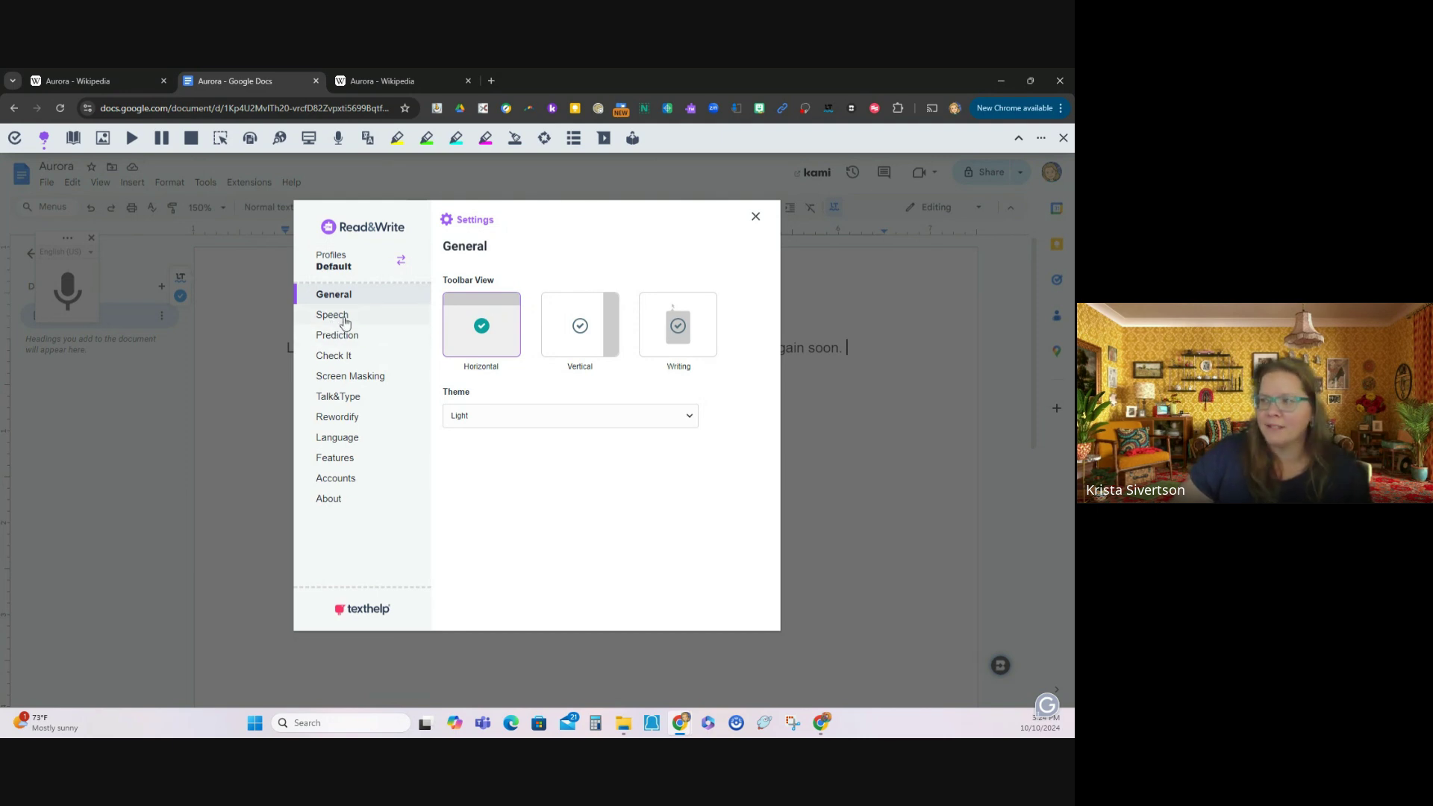
Step: Check the Speech voice and Spanish translation settings unchanged, view Prediction, then close Settings
click(338, 322)
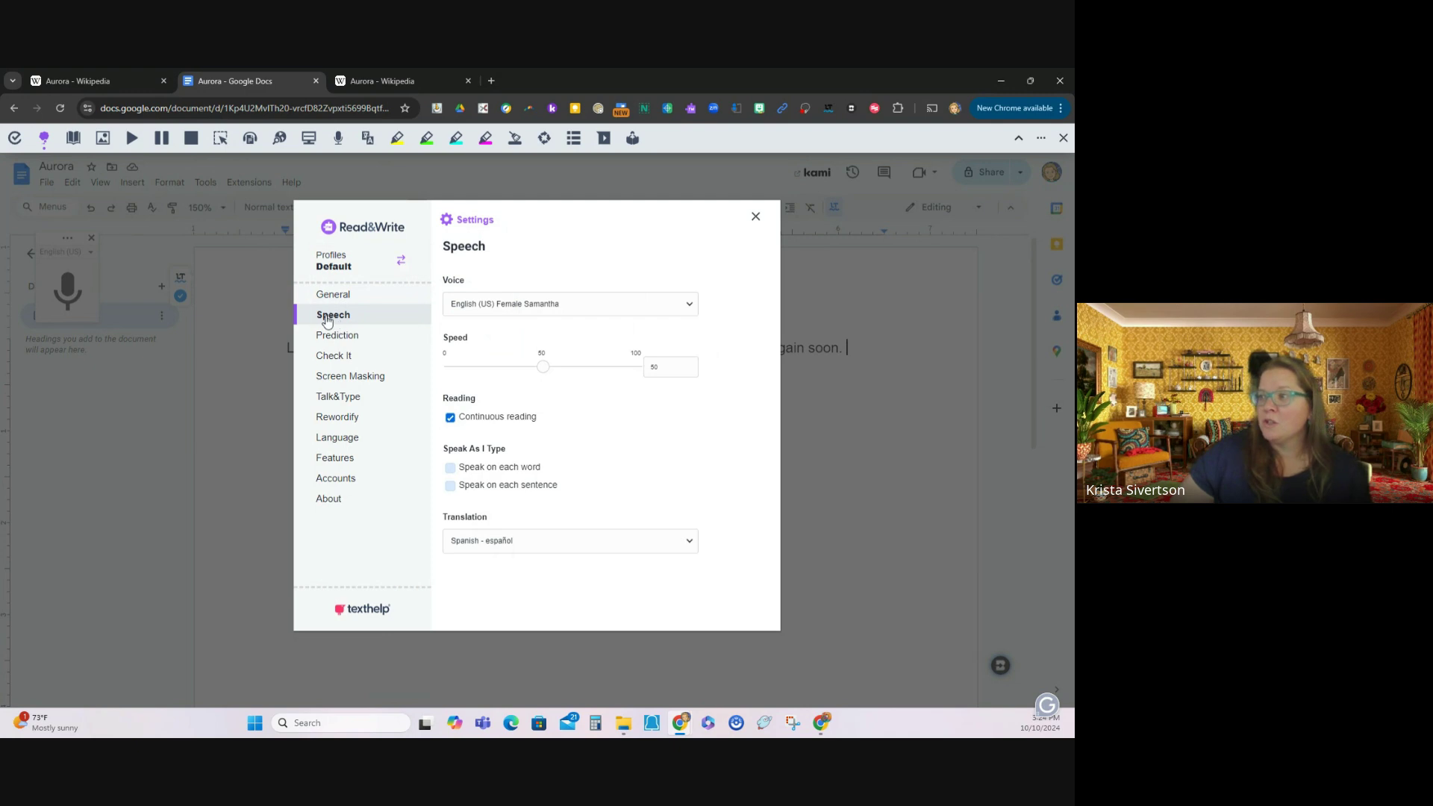
click(694, 312)
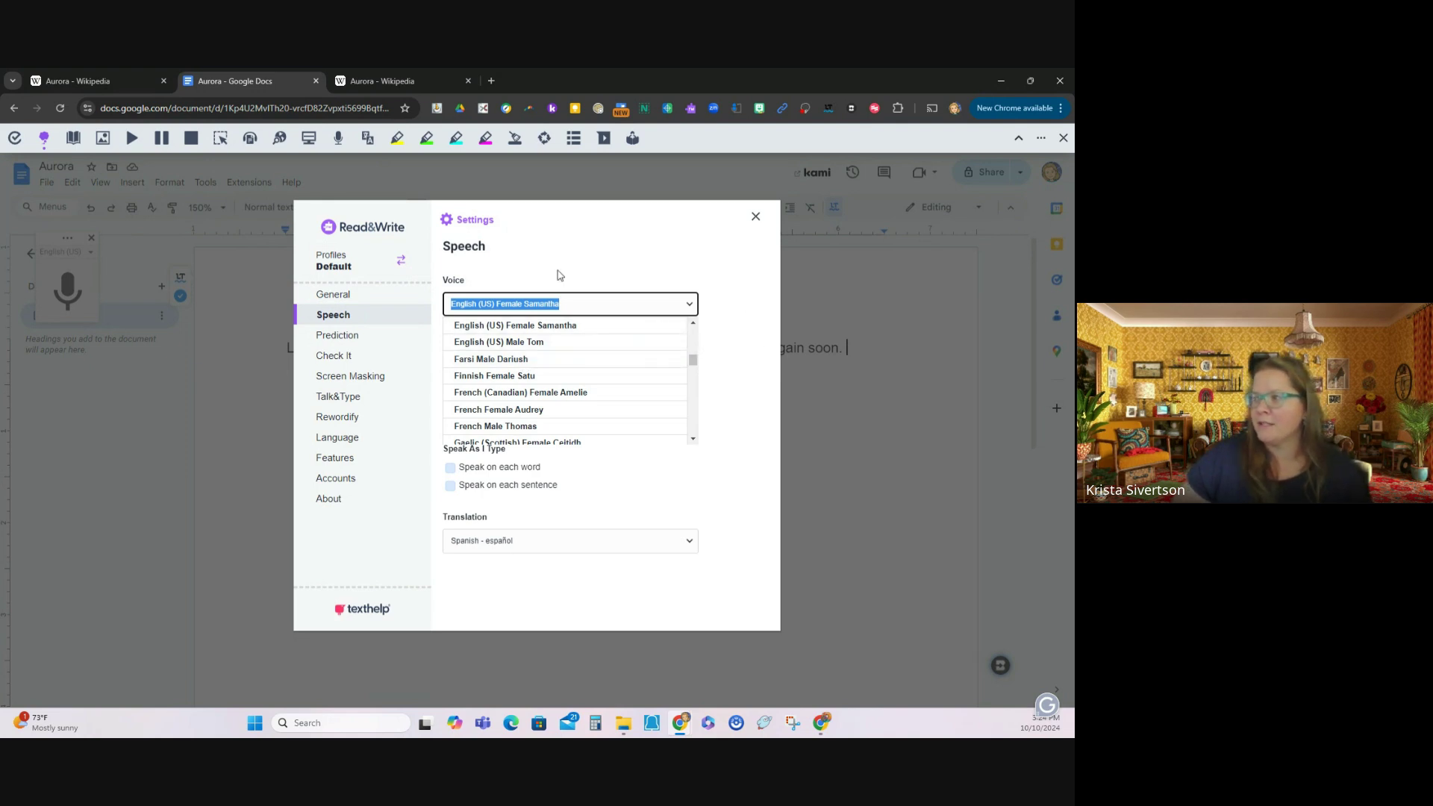
click(690, 305)
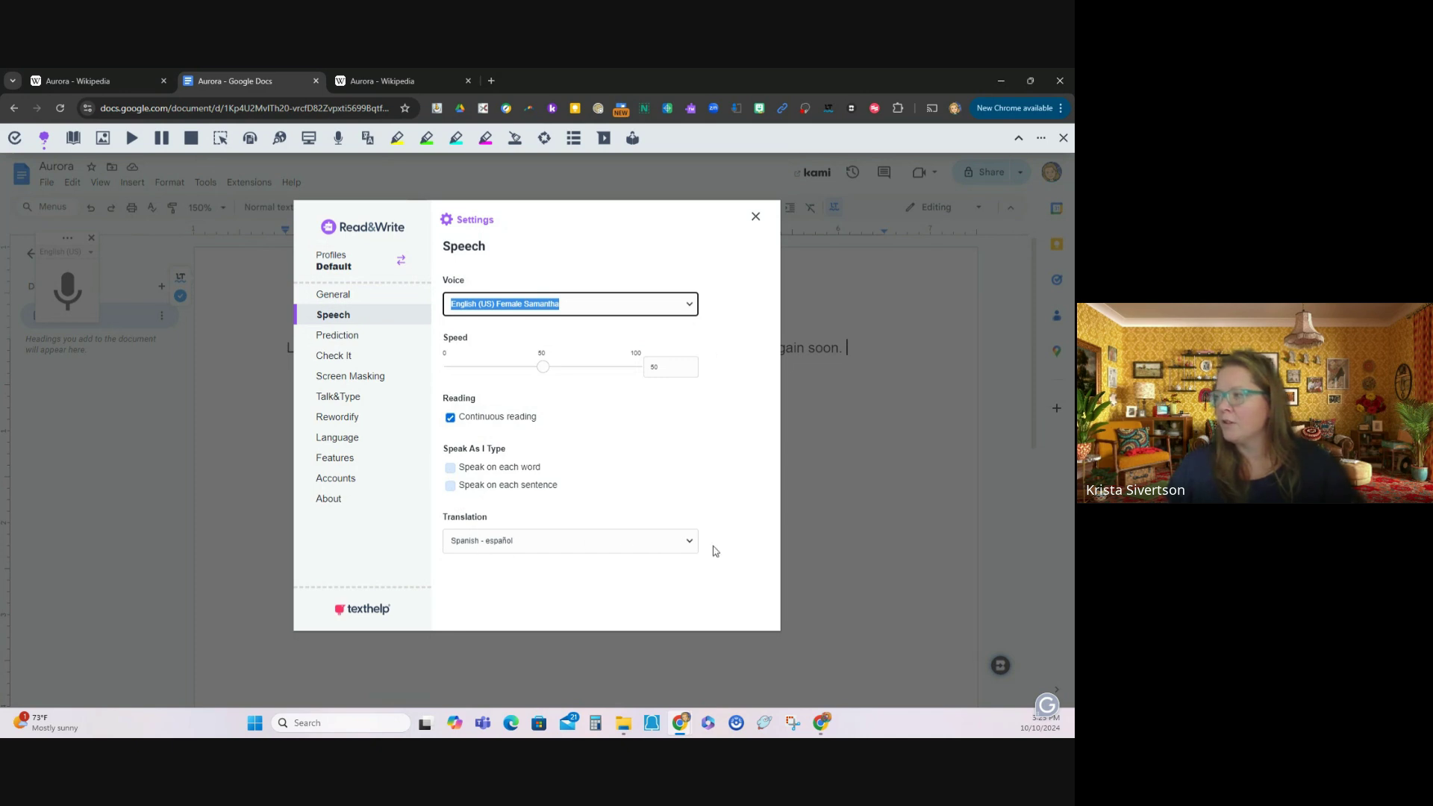
click(688, 547)
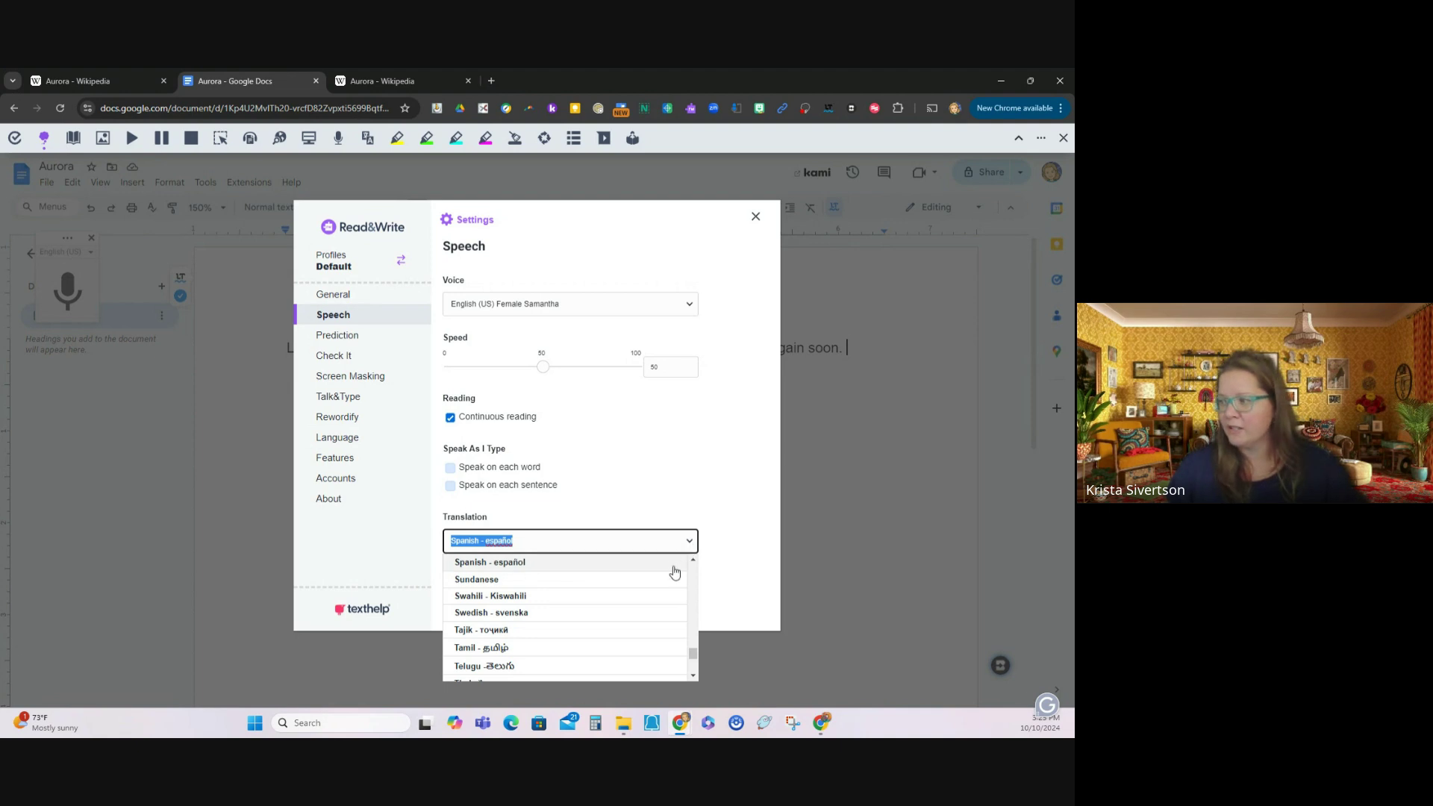
click(686, 543)
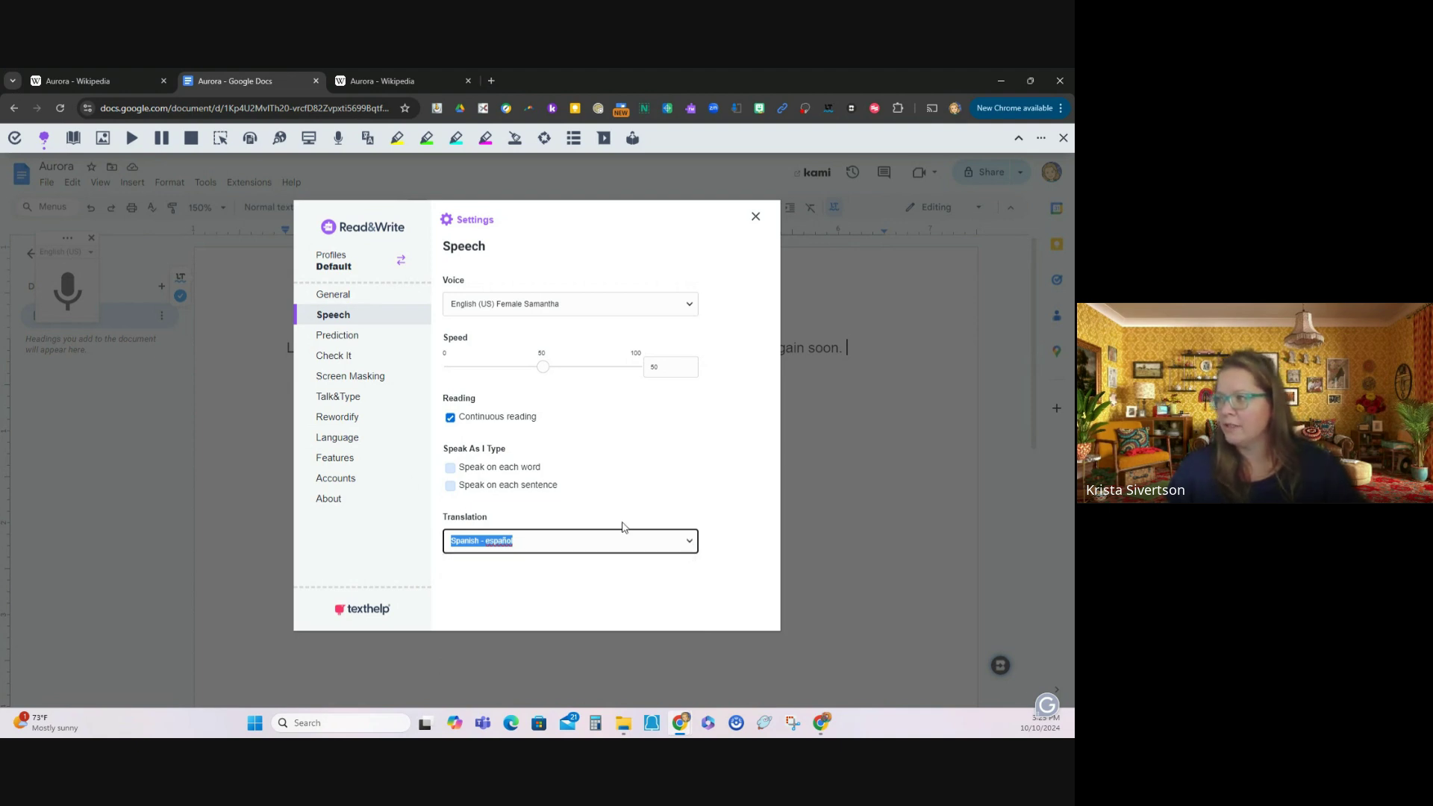
click(343, 337)
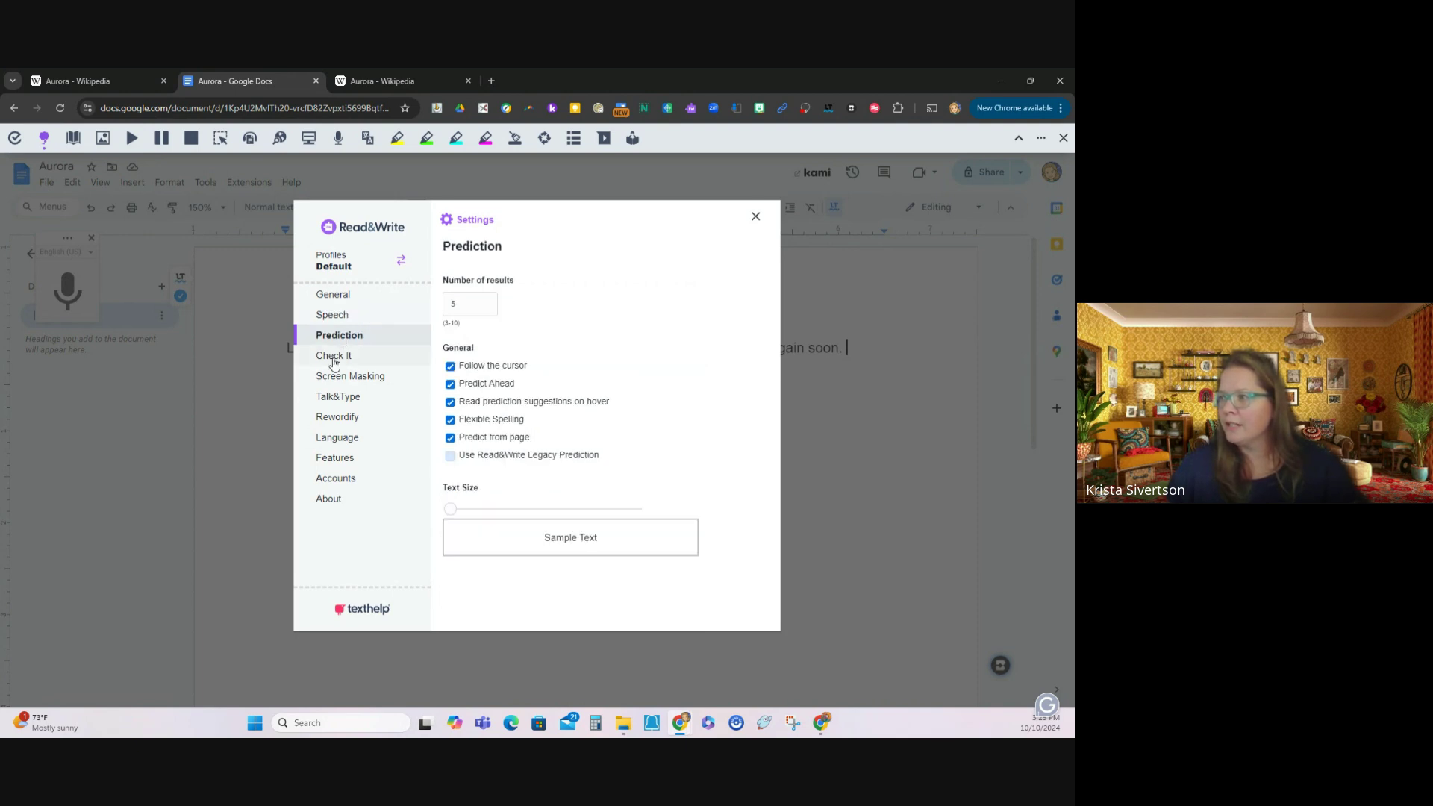
click(755, 217)
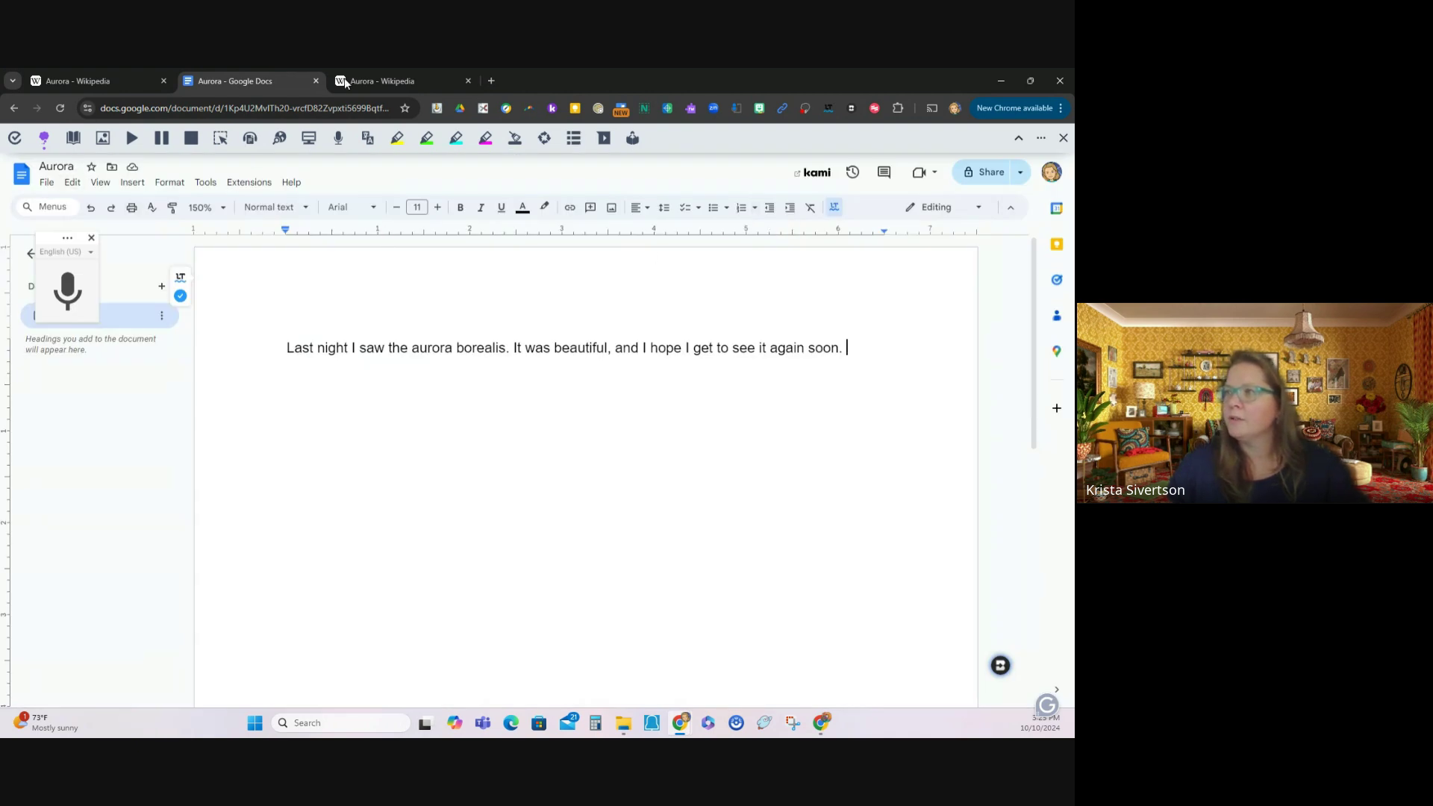
Step: On the Aurora Wikipedia tab, have the second paragraph read aloud, then pause it
click(385, 78)
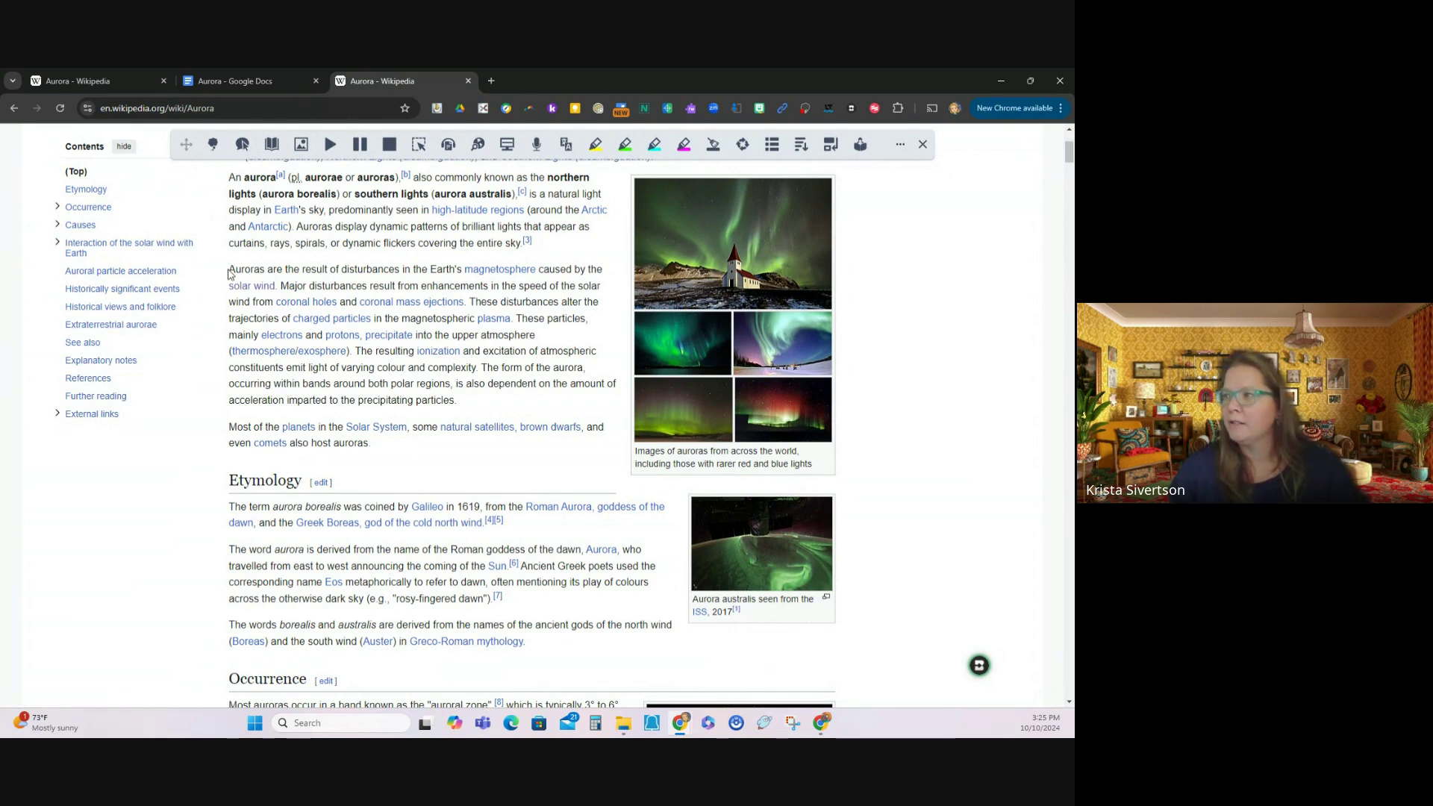
drag(229, 269, 478, 409)
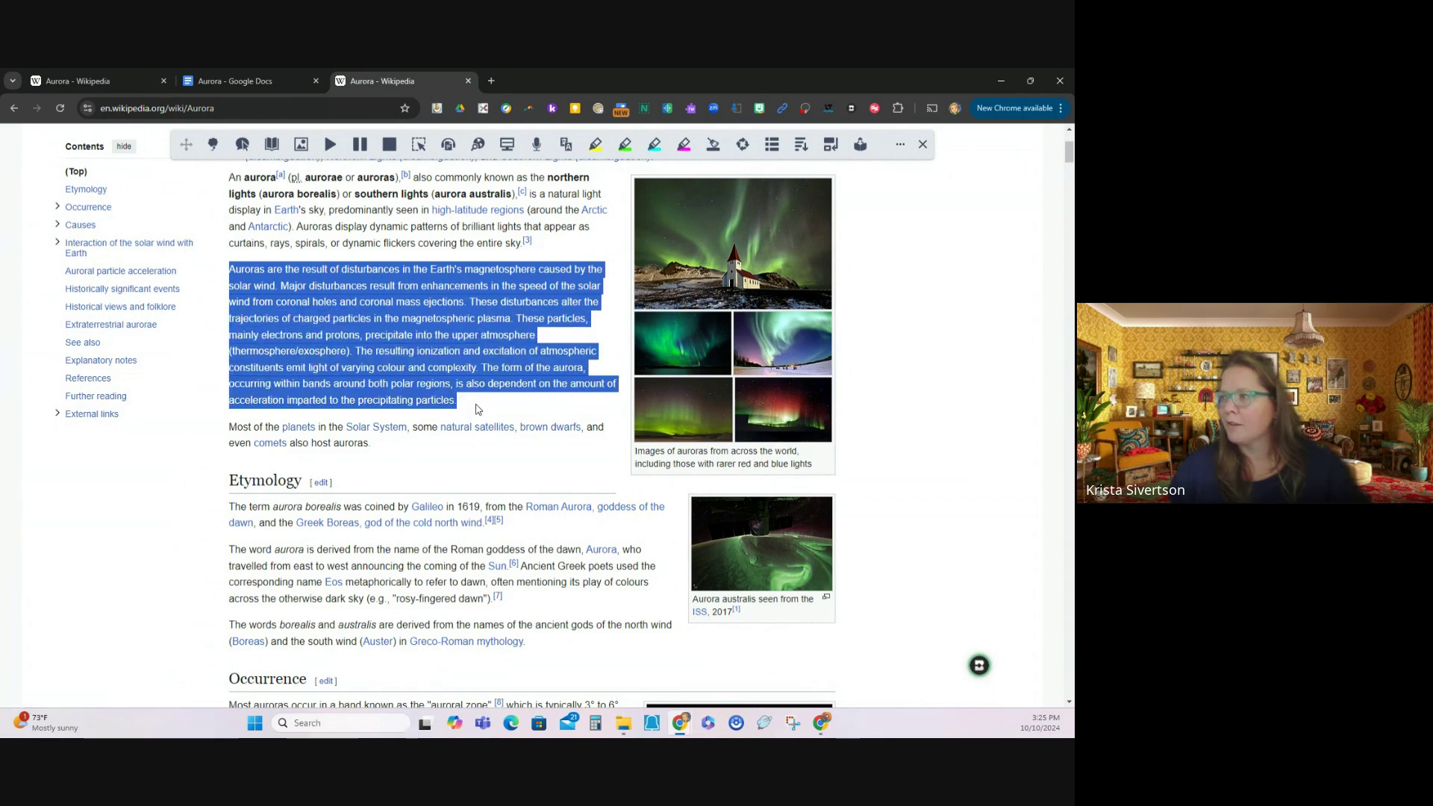
click(326, 148)
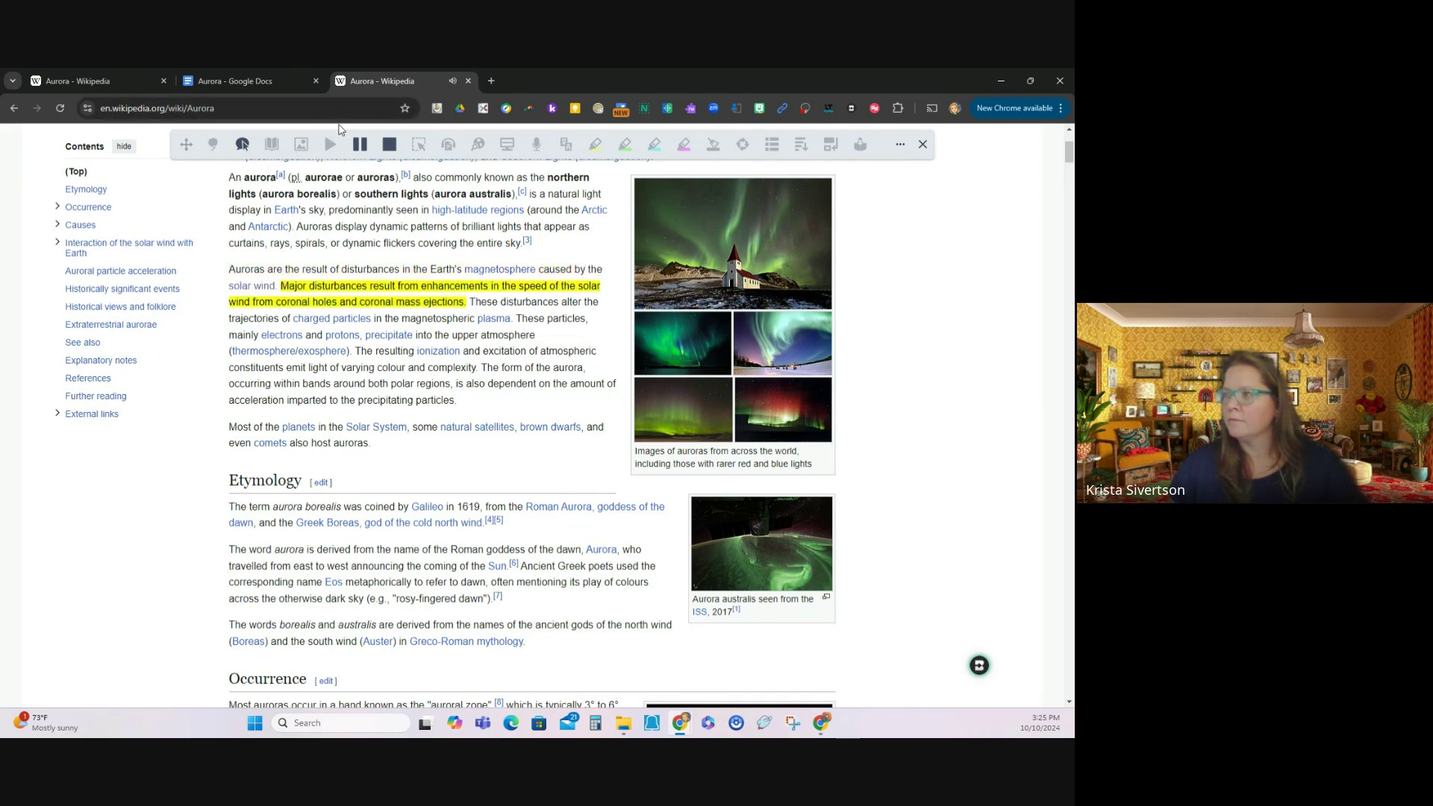
click(361, 147)
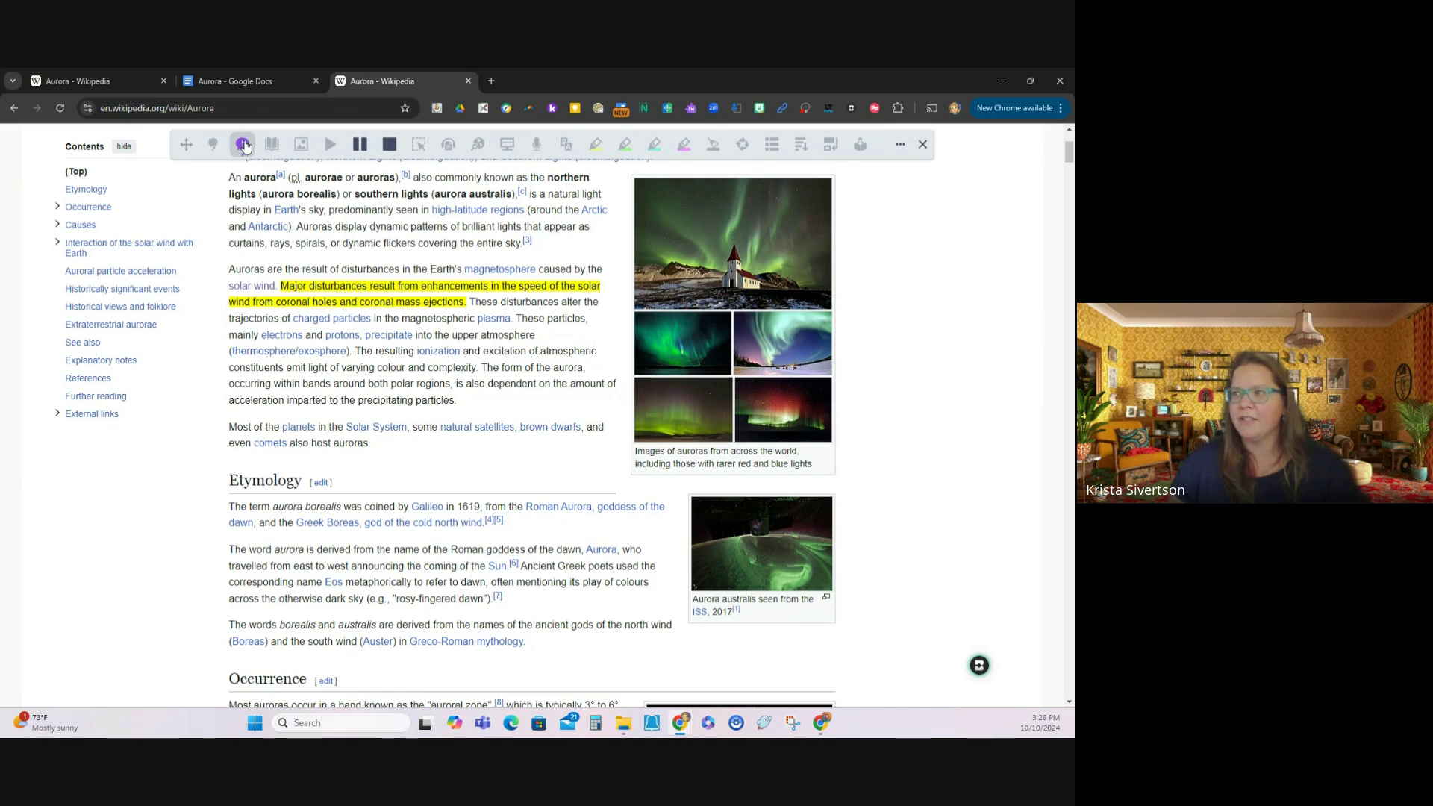
click(241, 145)
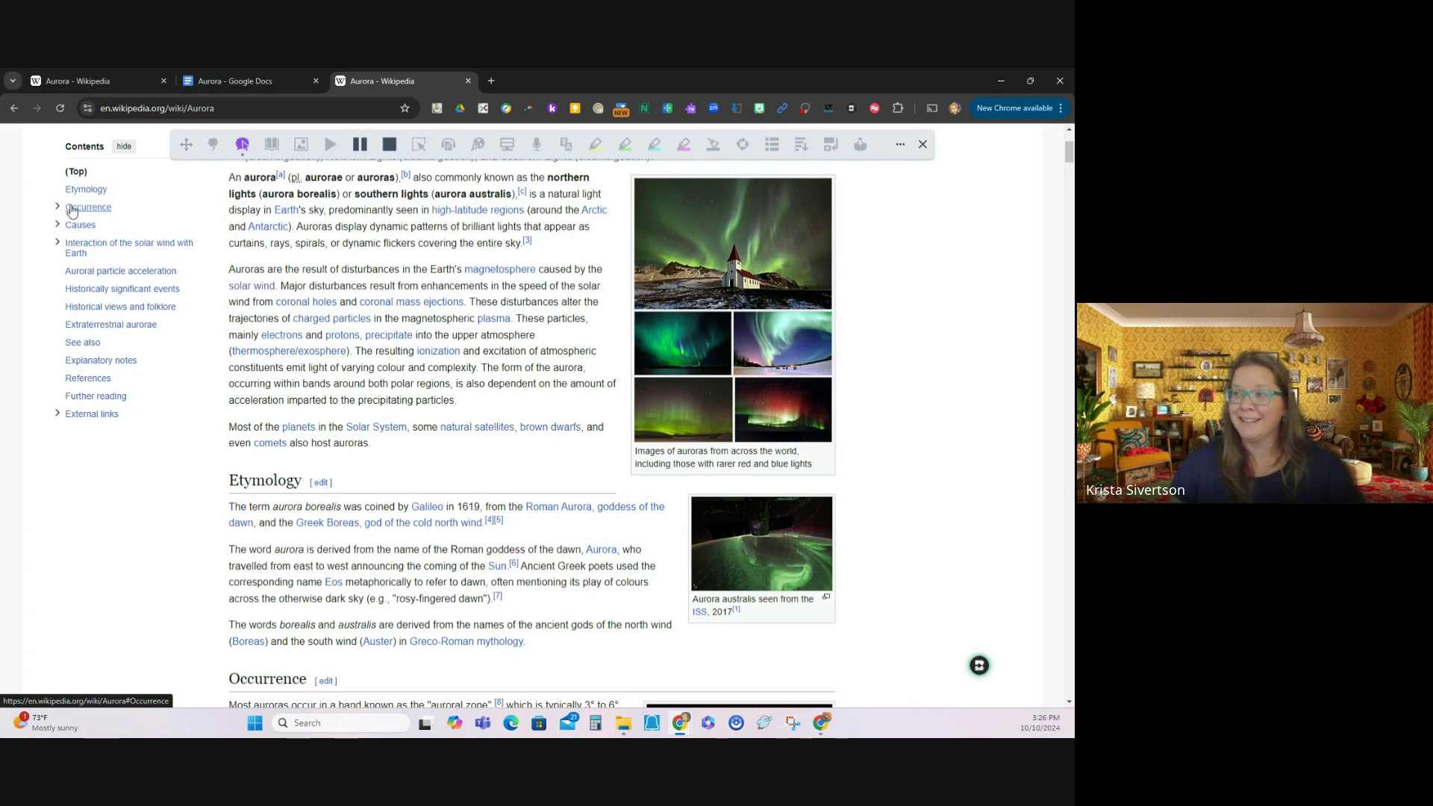
mouse_move(72, 211)
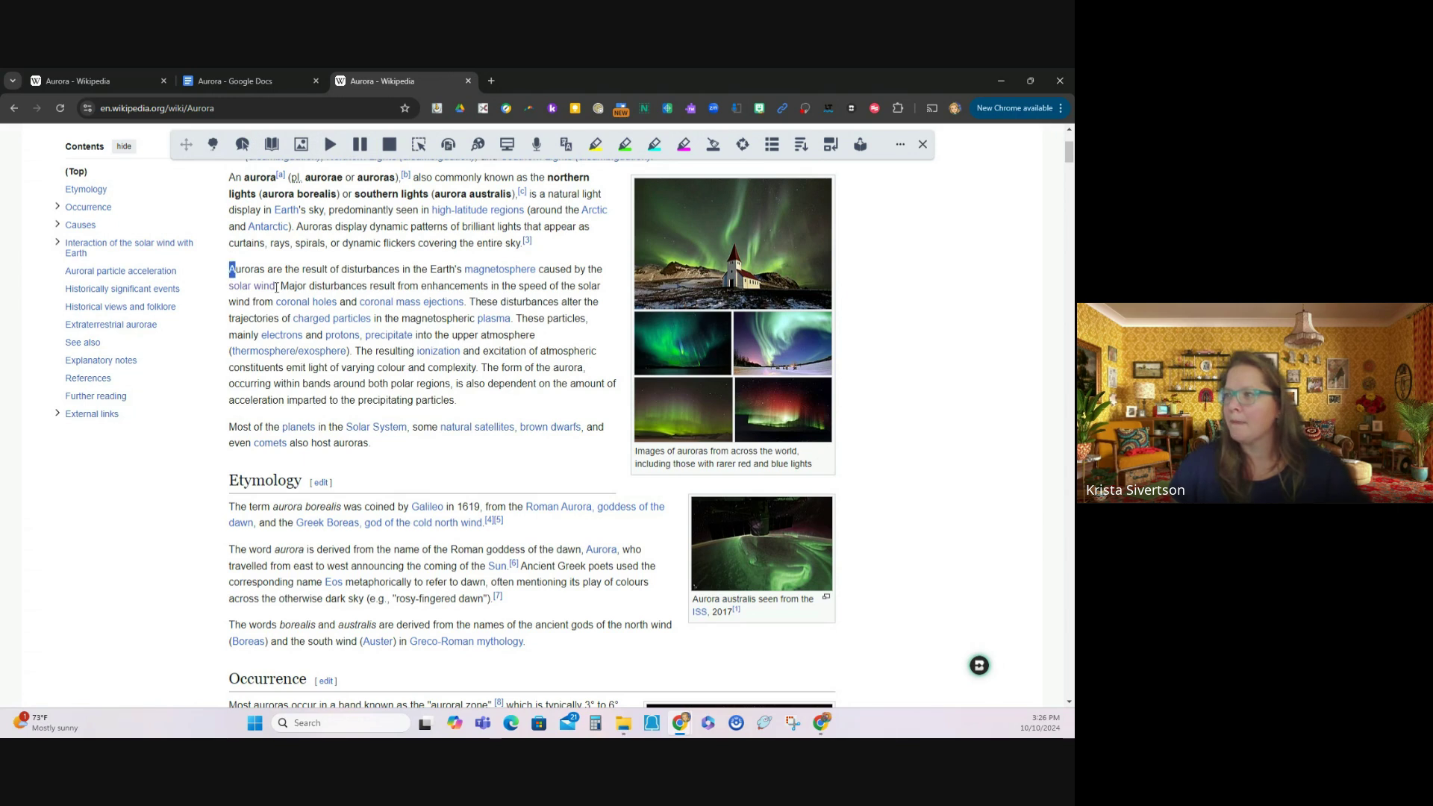
click(330, 144)
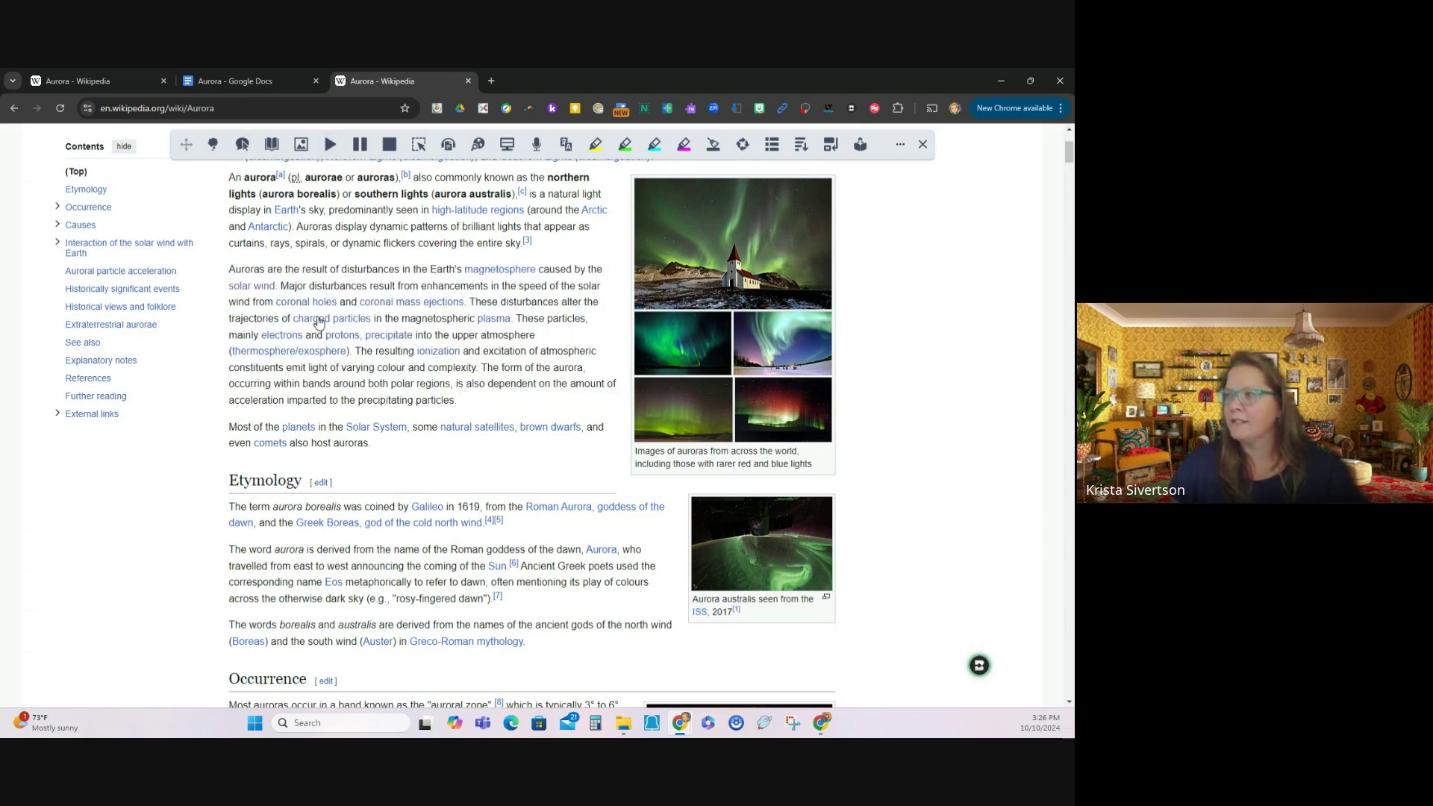
drag(357, 354, 475, 405)
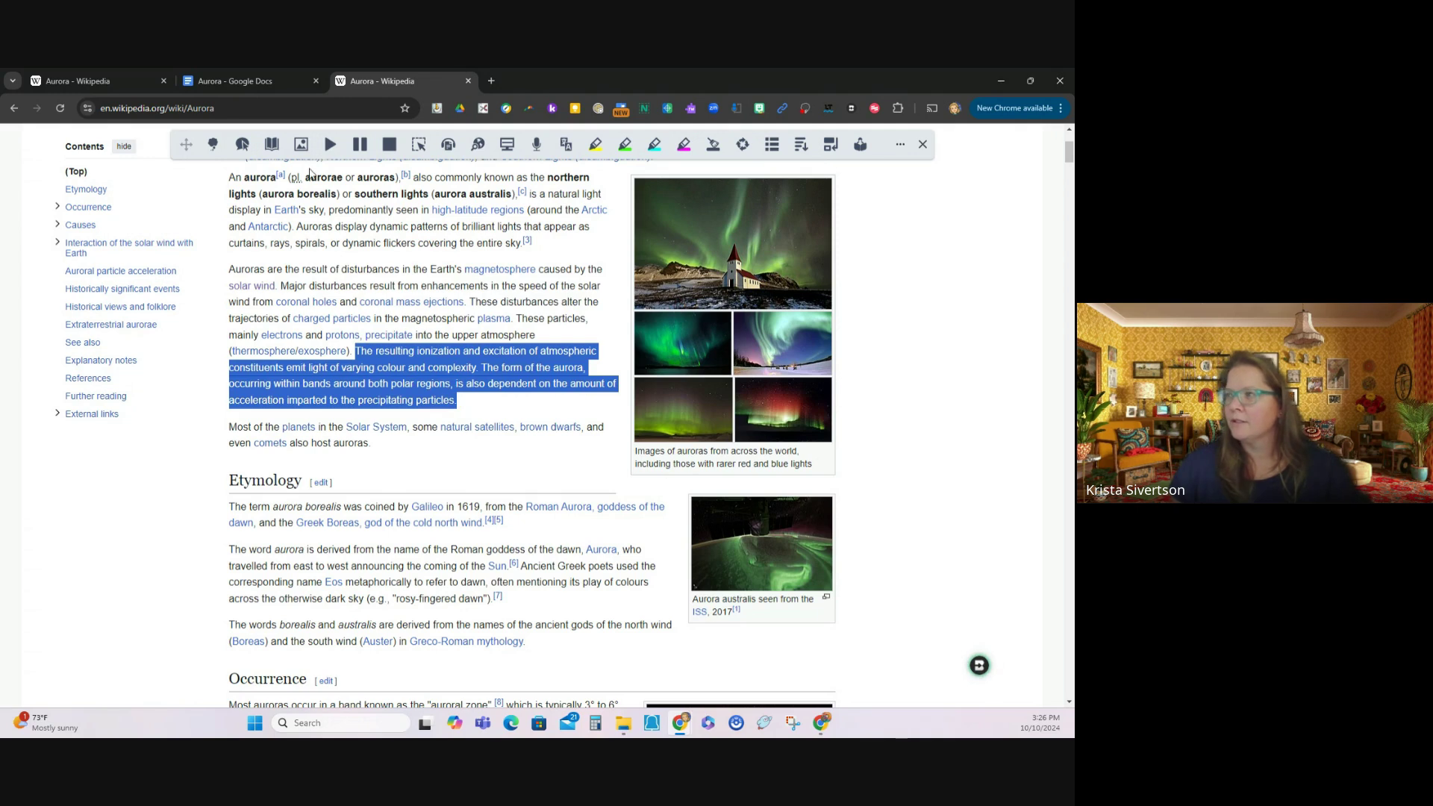
click(328, 145)
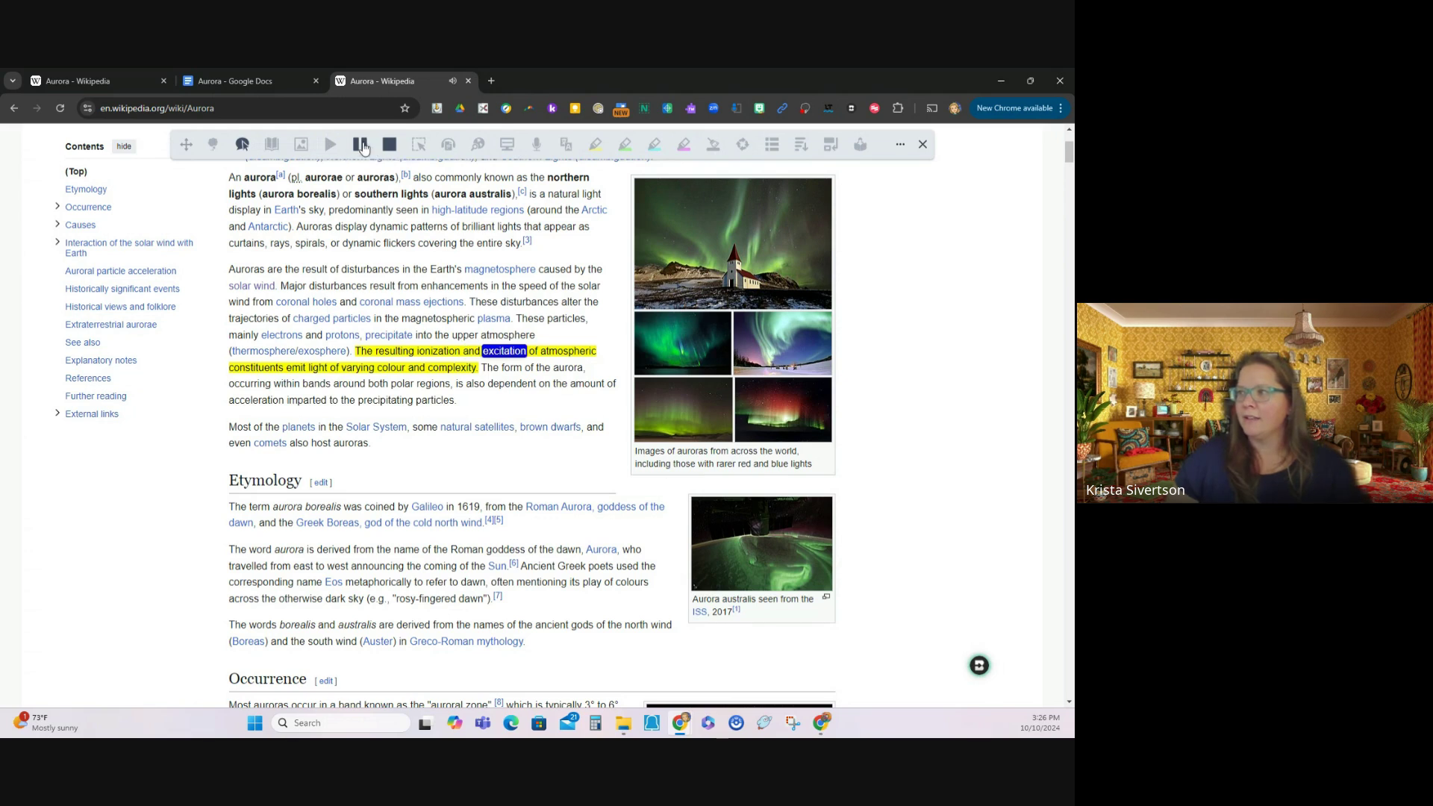
click(361, 146)
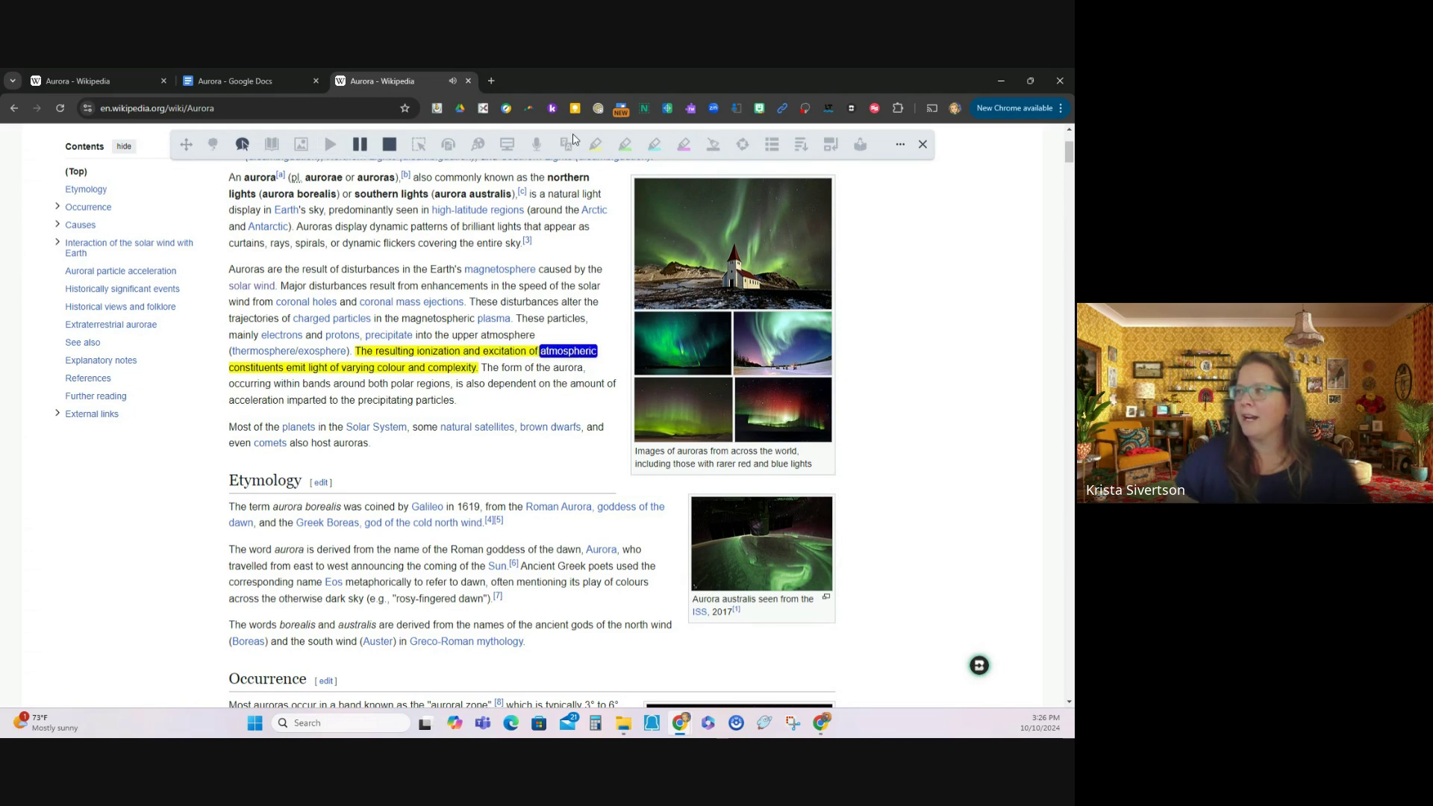
click(390, 146)
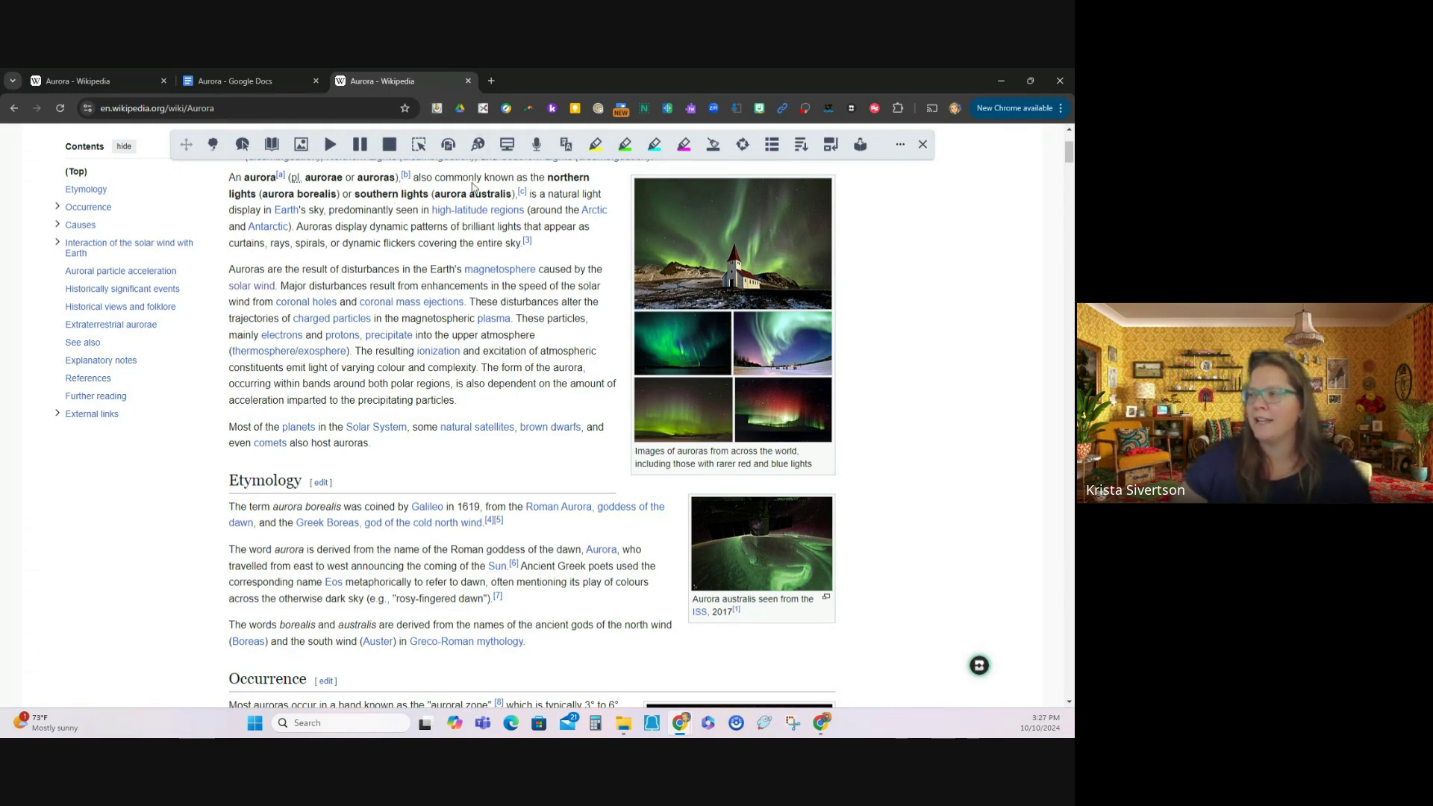
Step: Try Audio Maker, then switch on Screen Masking over the Aurora article
click(450, 149)
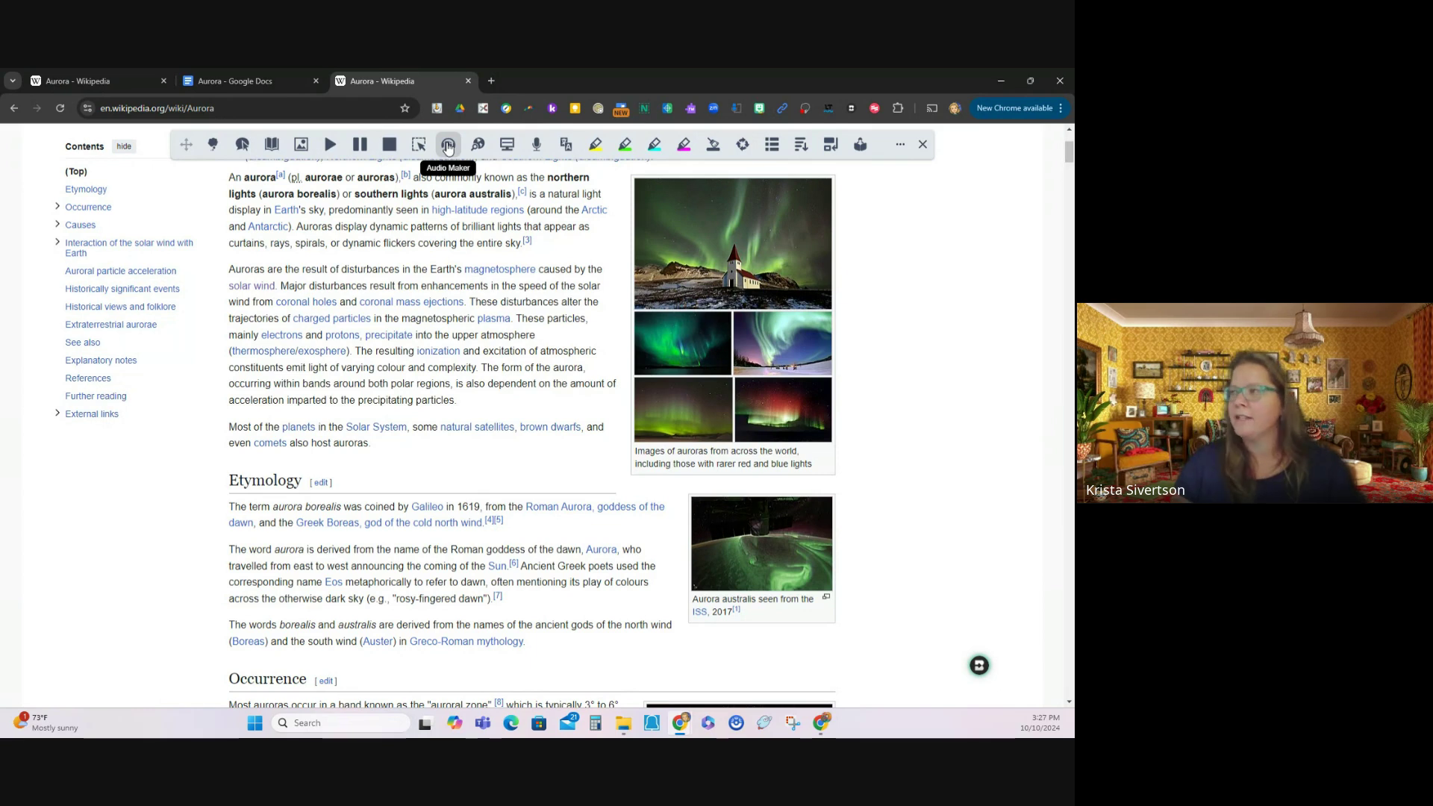
click(508, 149)
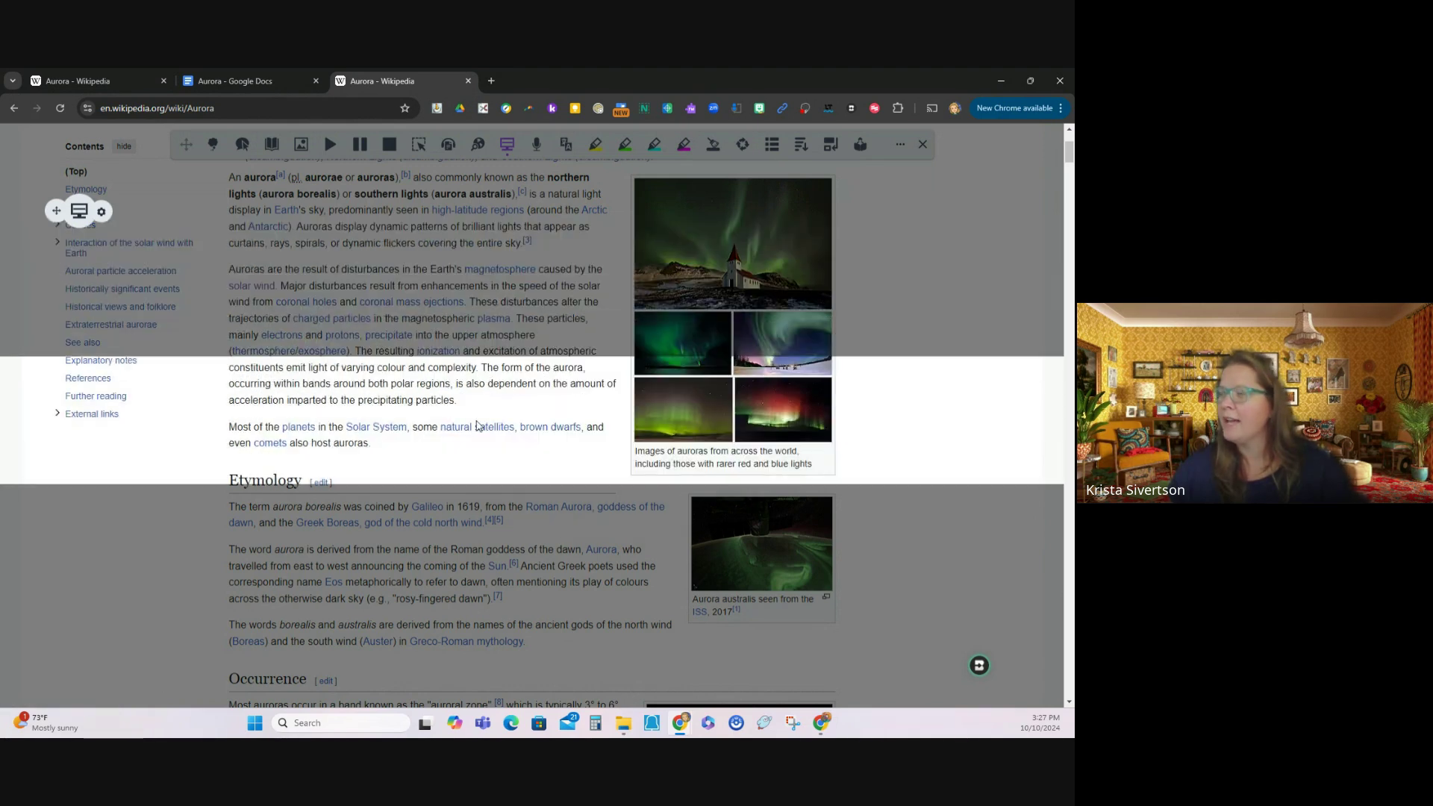
Step: Make the screen-mask reading light yellow with height 60, then switch Screen Masking off
click(900, 144)
click(841, 207)
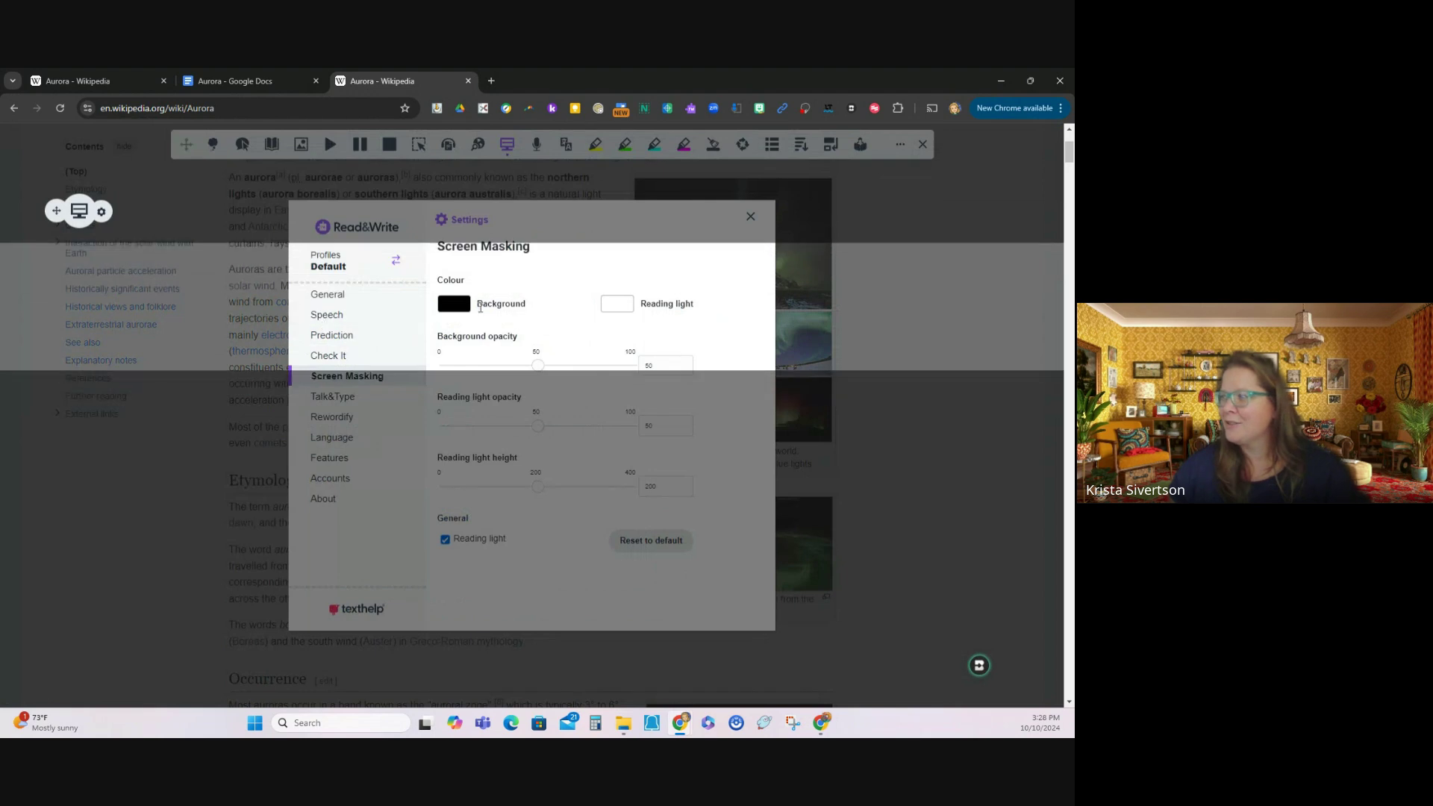
click(507, 144)
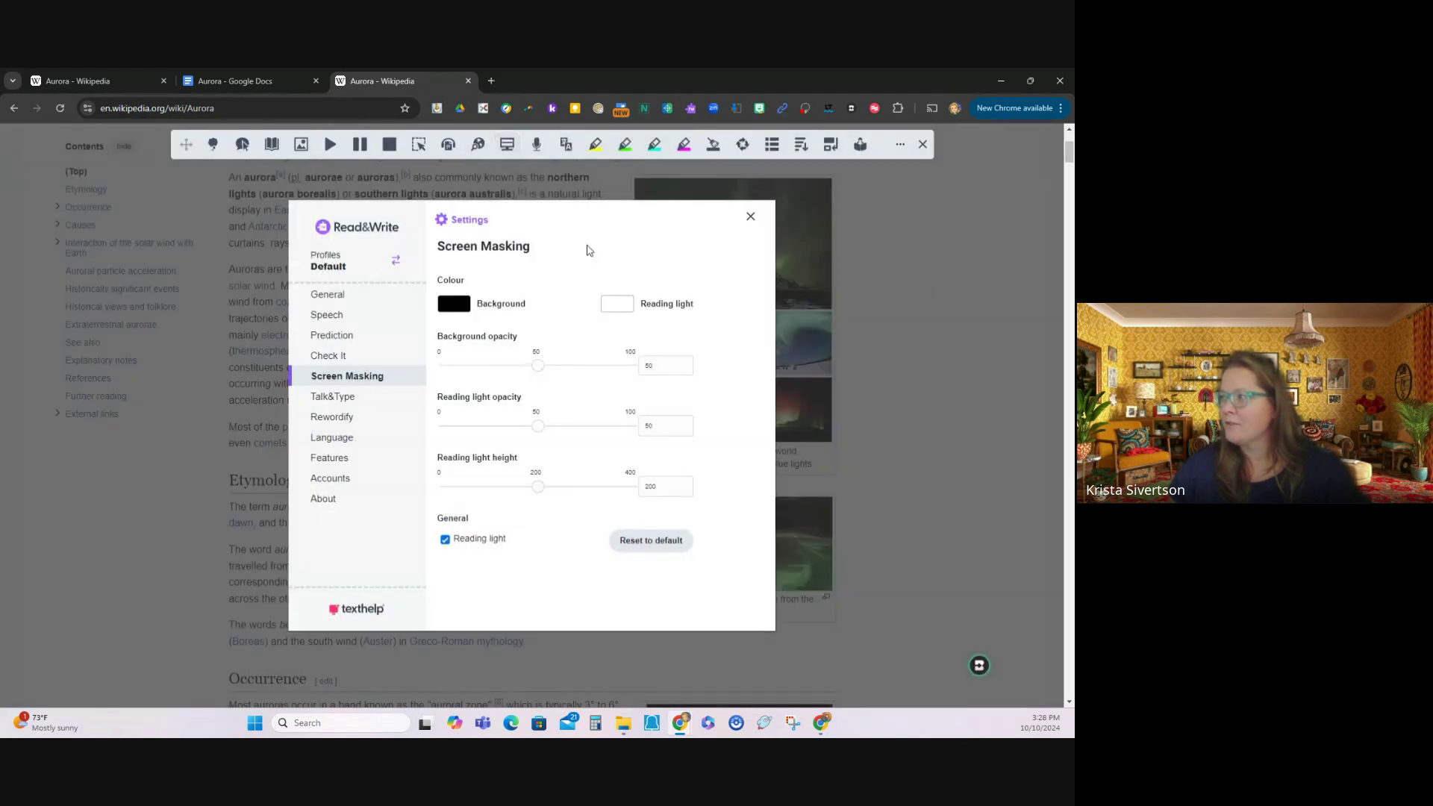
click(619, 312)
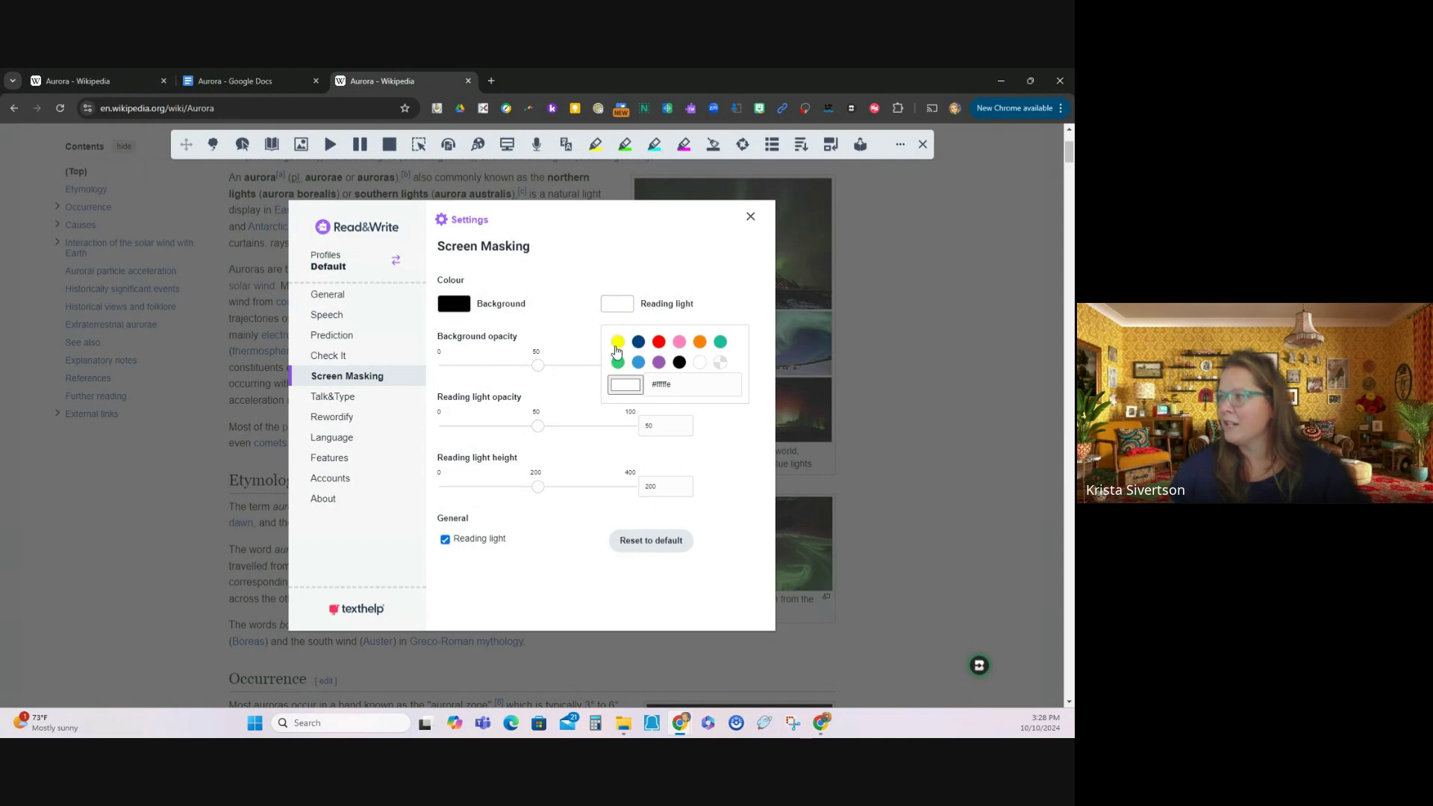
click(617, 343)
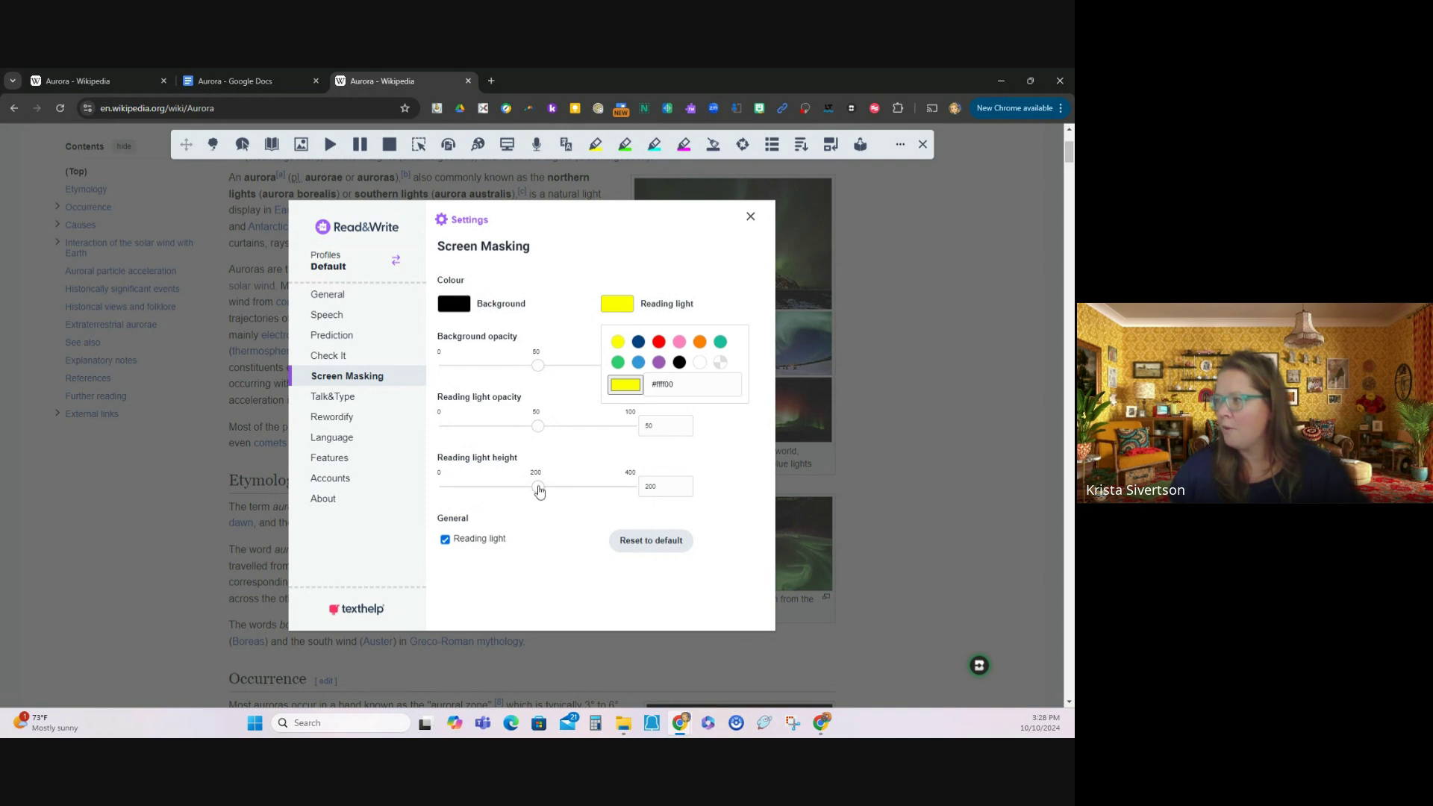
drag(539, 490, 472, 487)
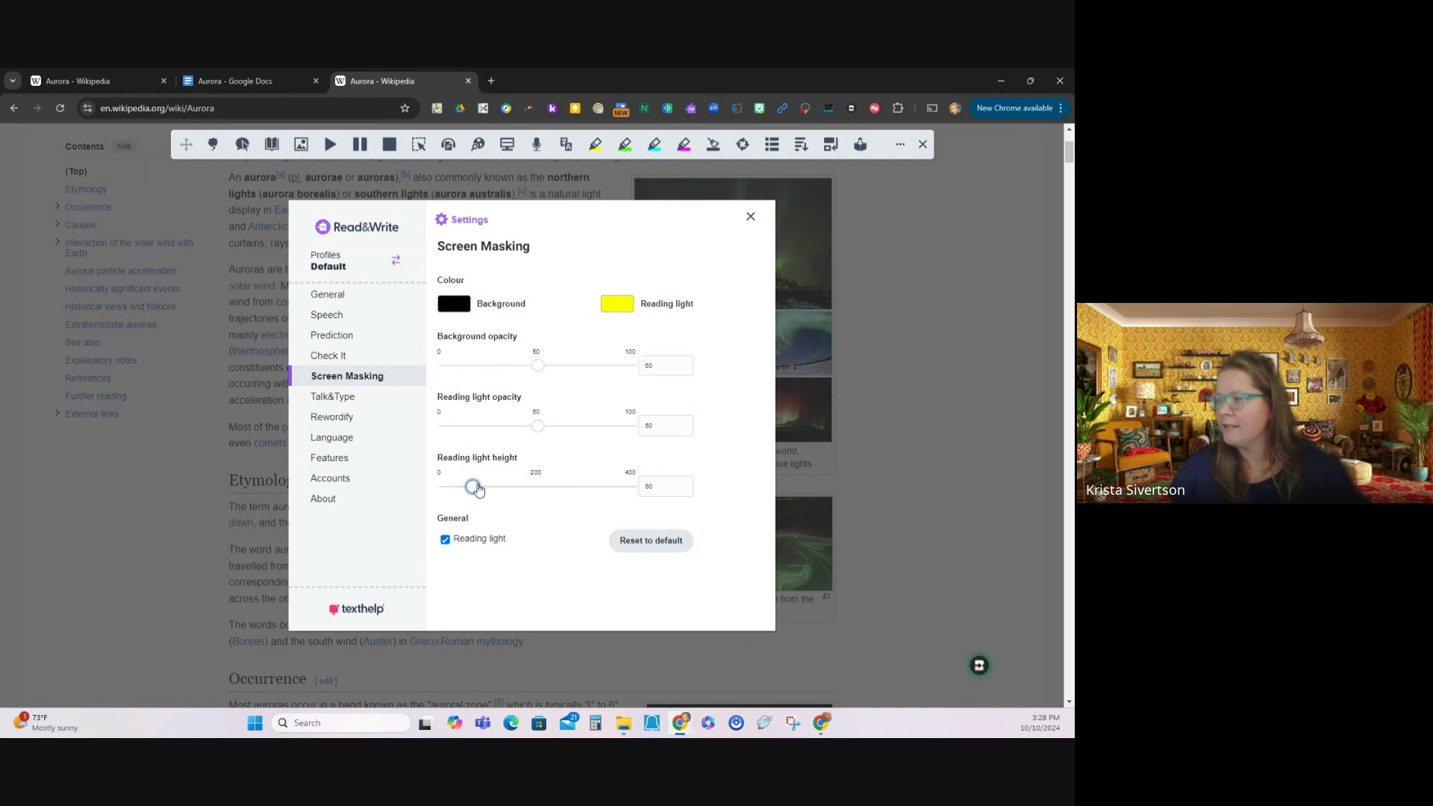
click(749, 218)
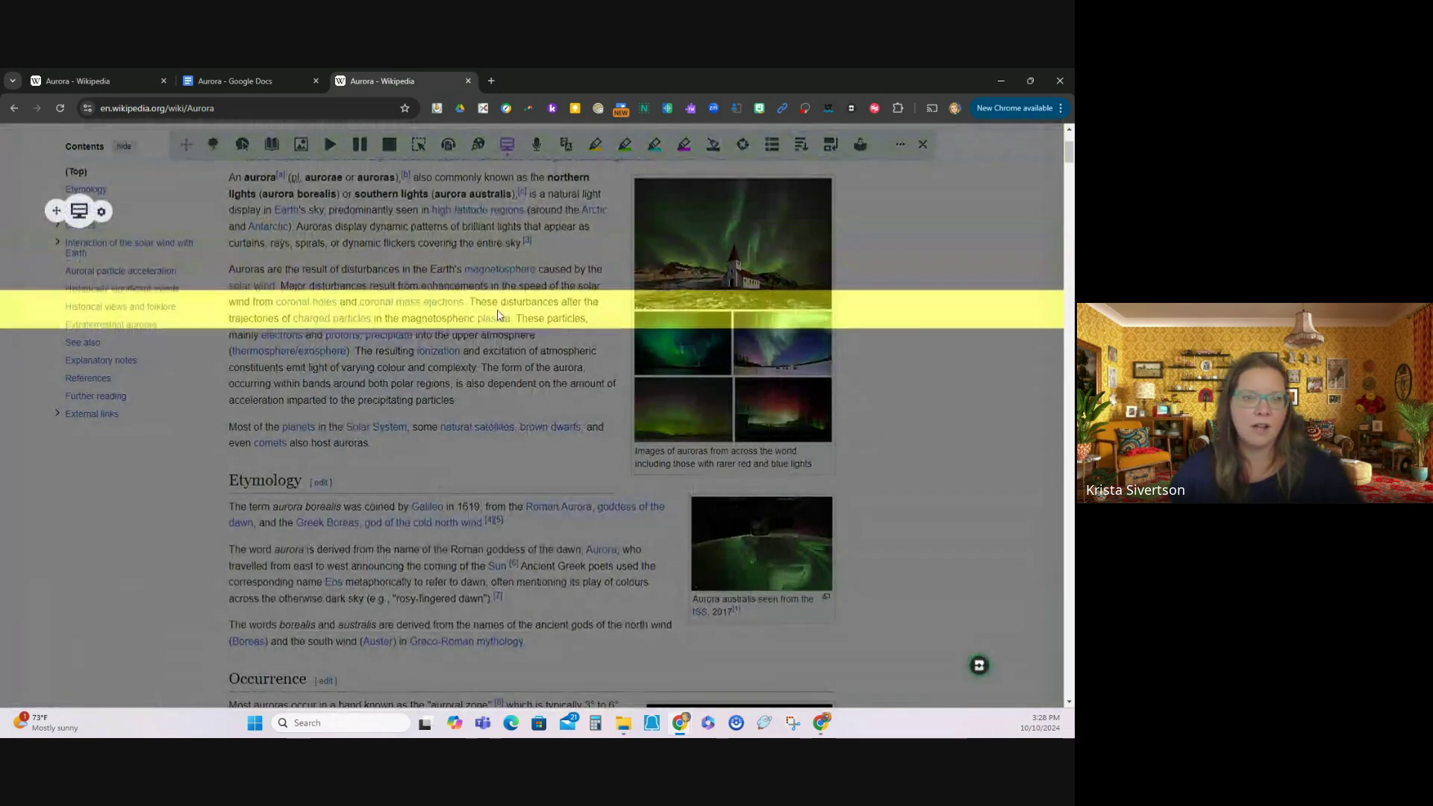
click(507, 144)
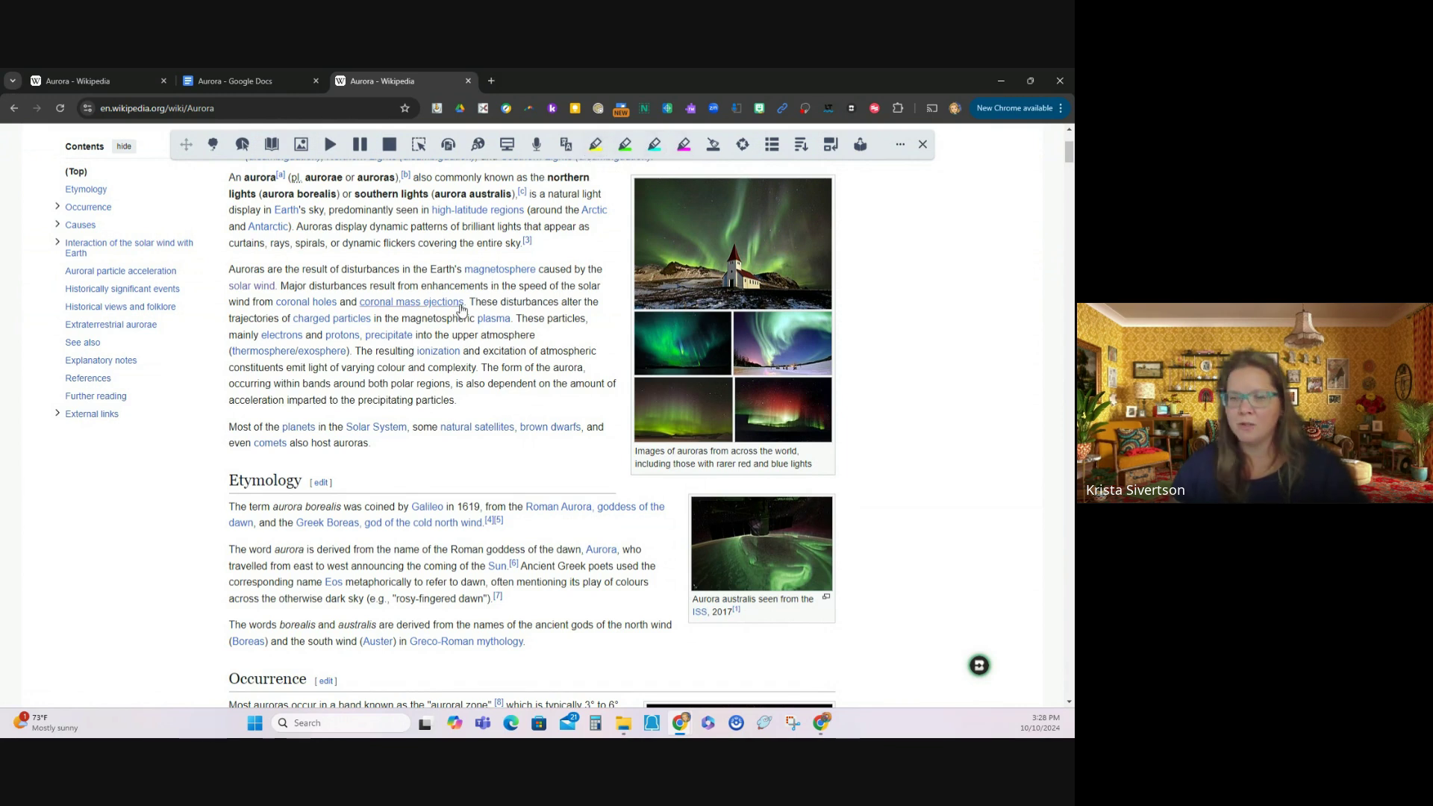
mouse_move(462, 310)
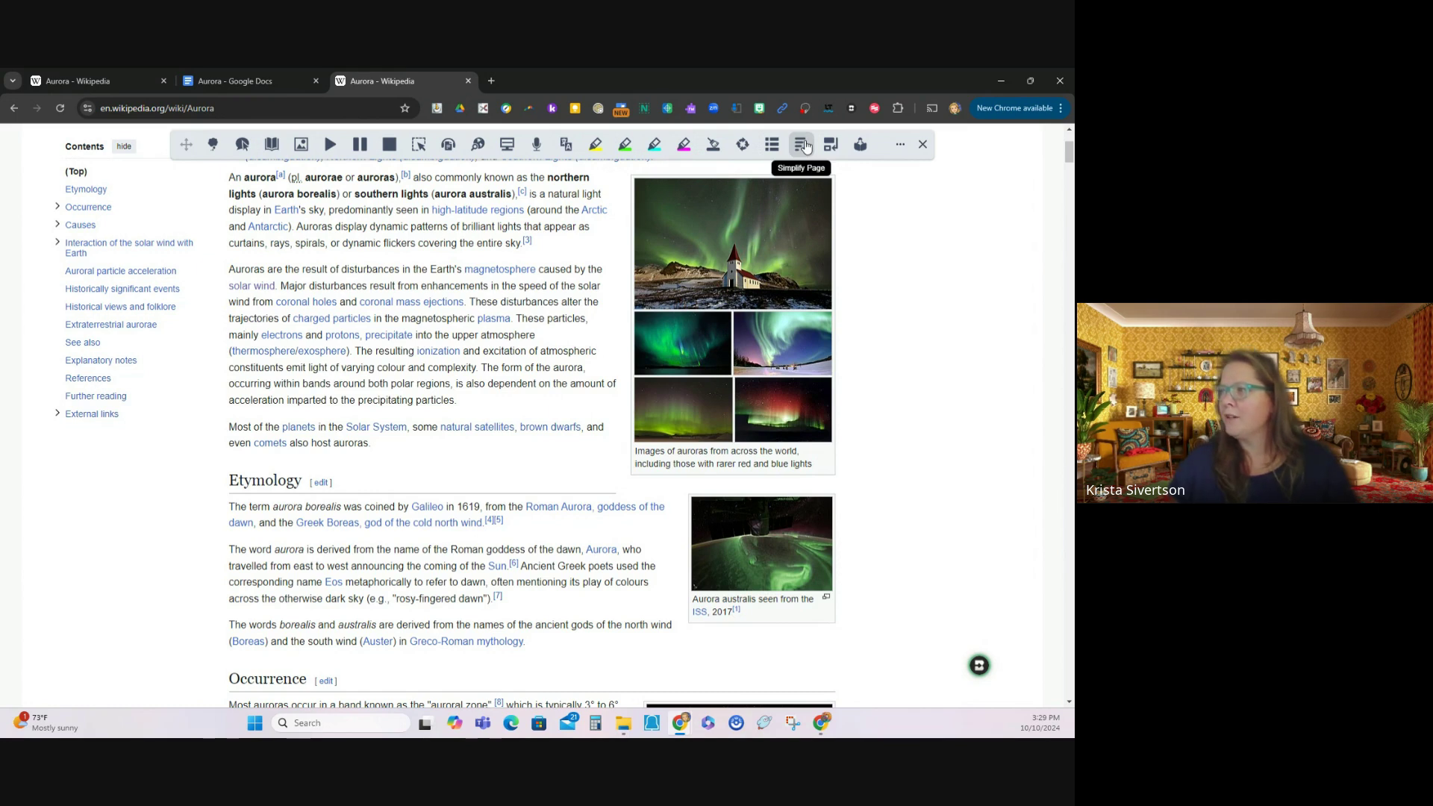
Step: Generate a Simplify Page version of the Aurora article and scroll through it and back up
click(803, 144)
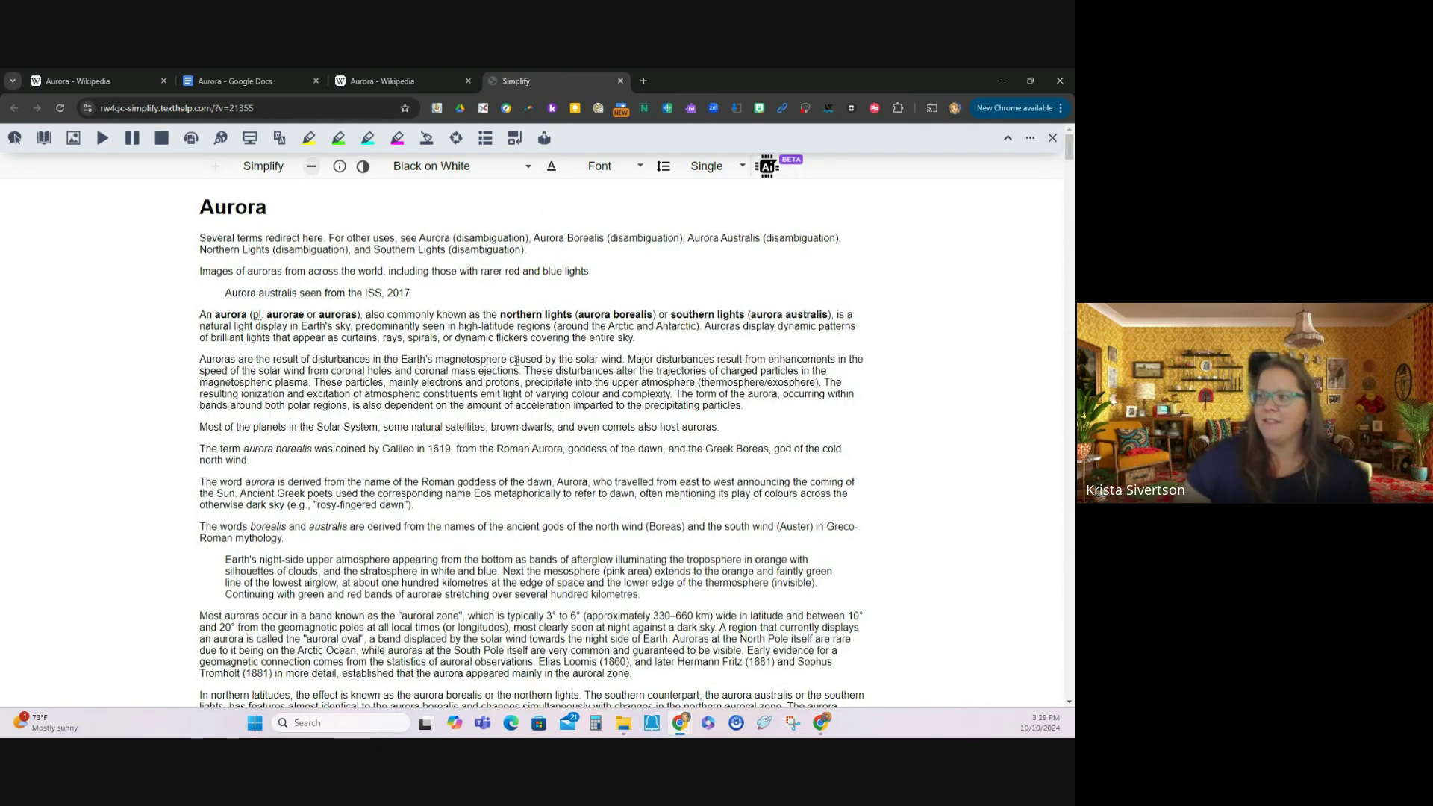
scroll(520, 362, down, 7)
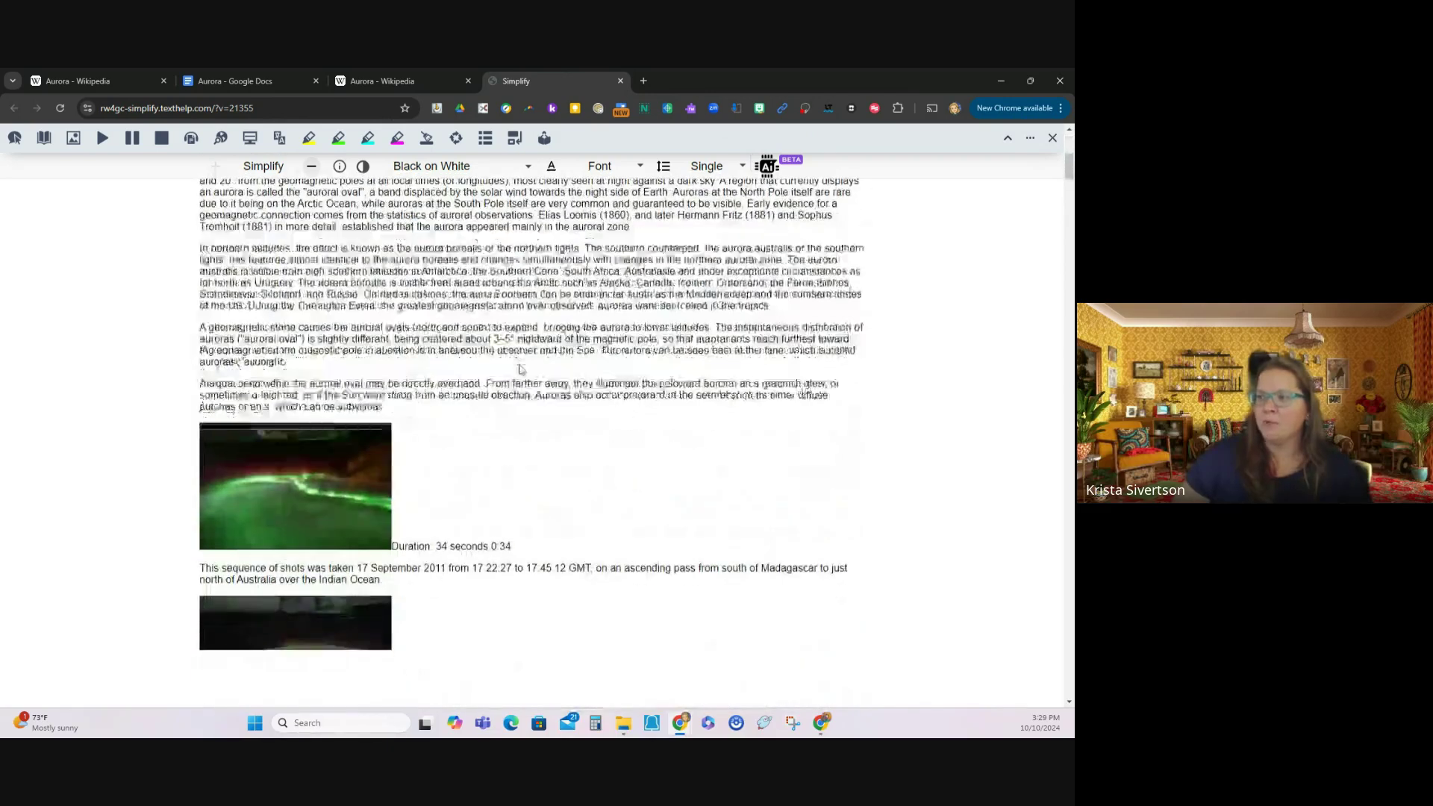
scroll(520, 369, down, 3)
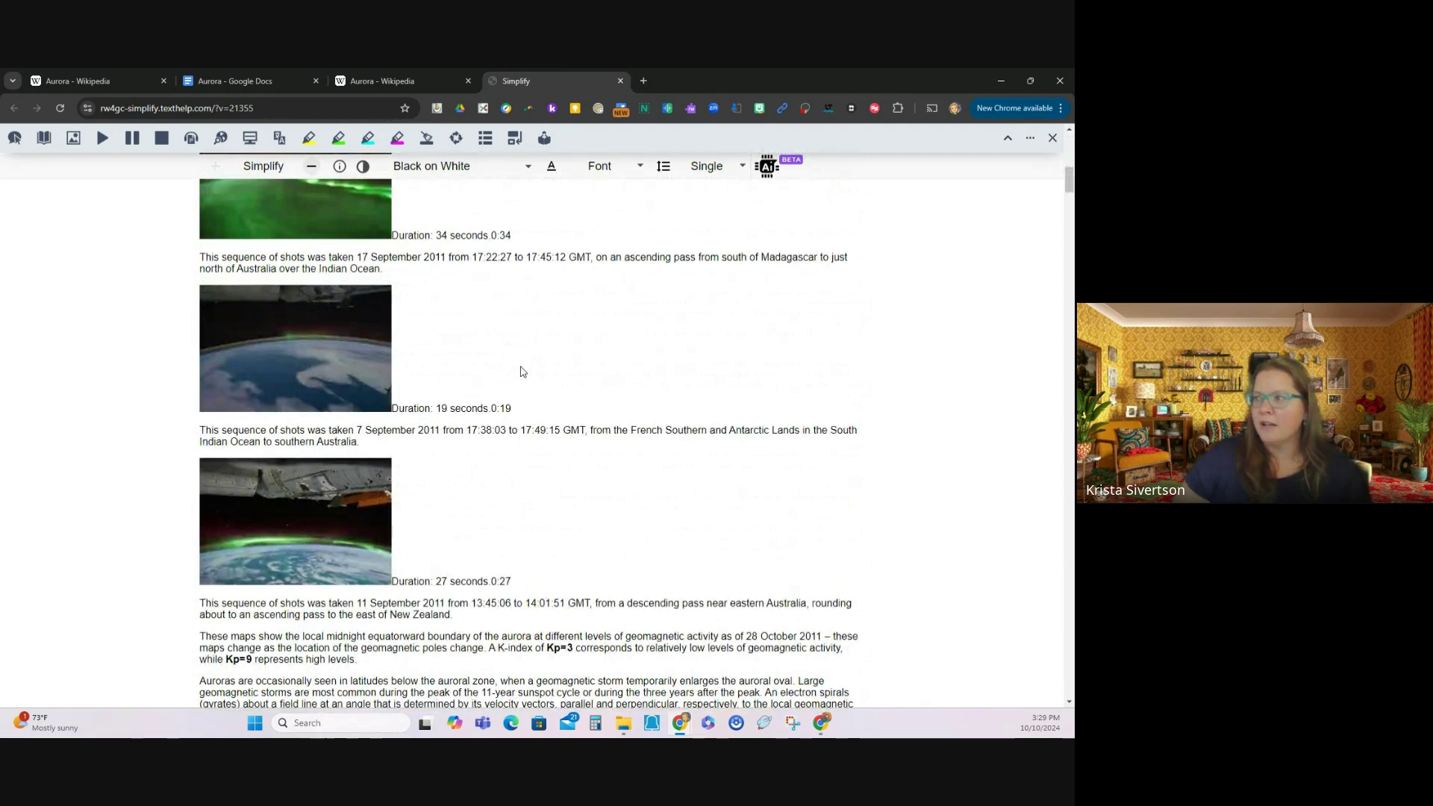
scroll(520, 371, up, 12)
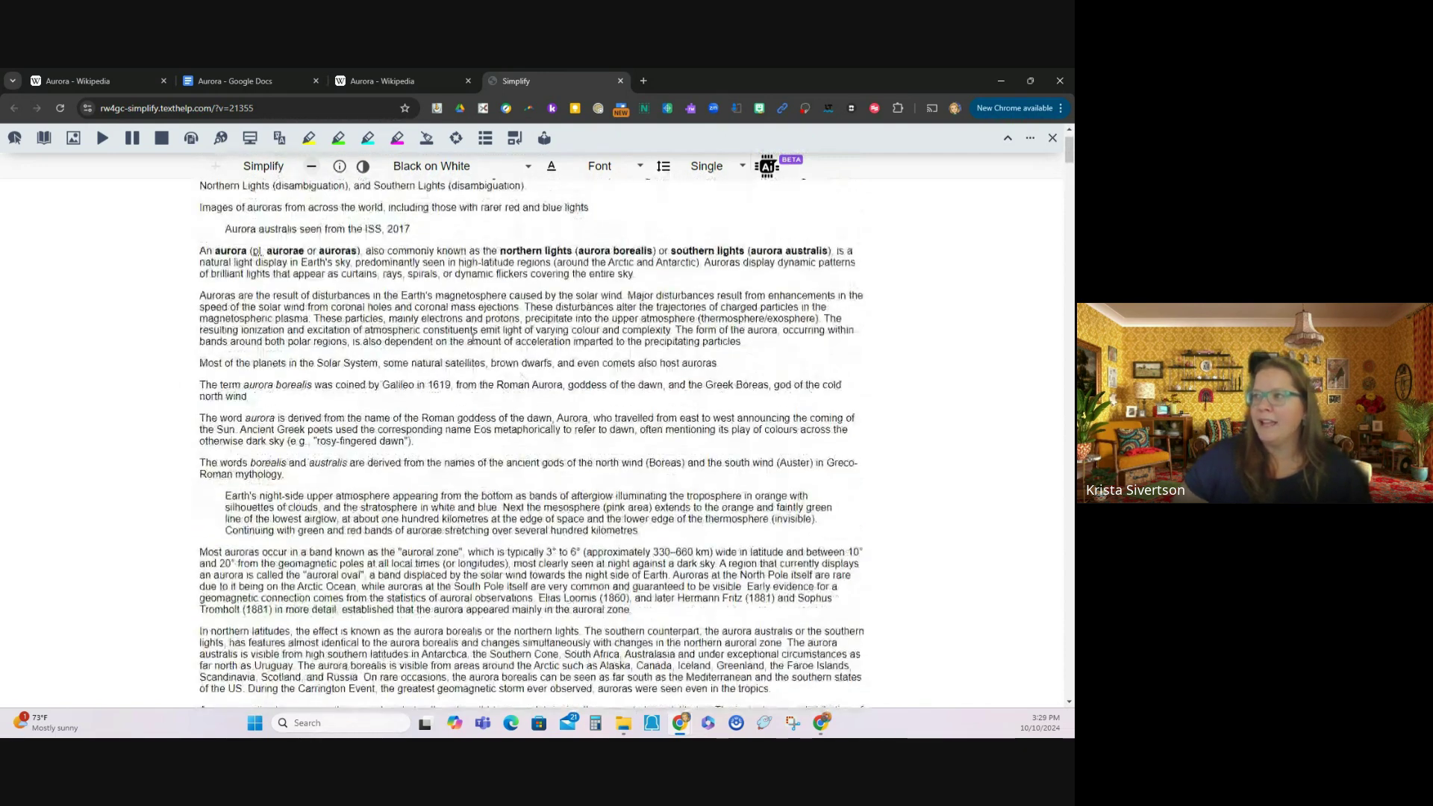
scroll(473, 336, up, 1)
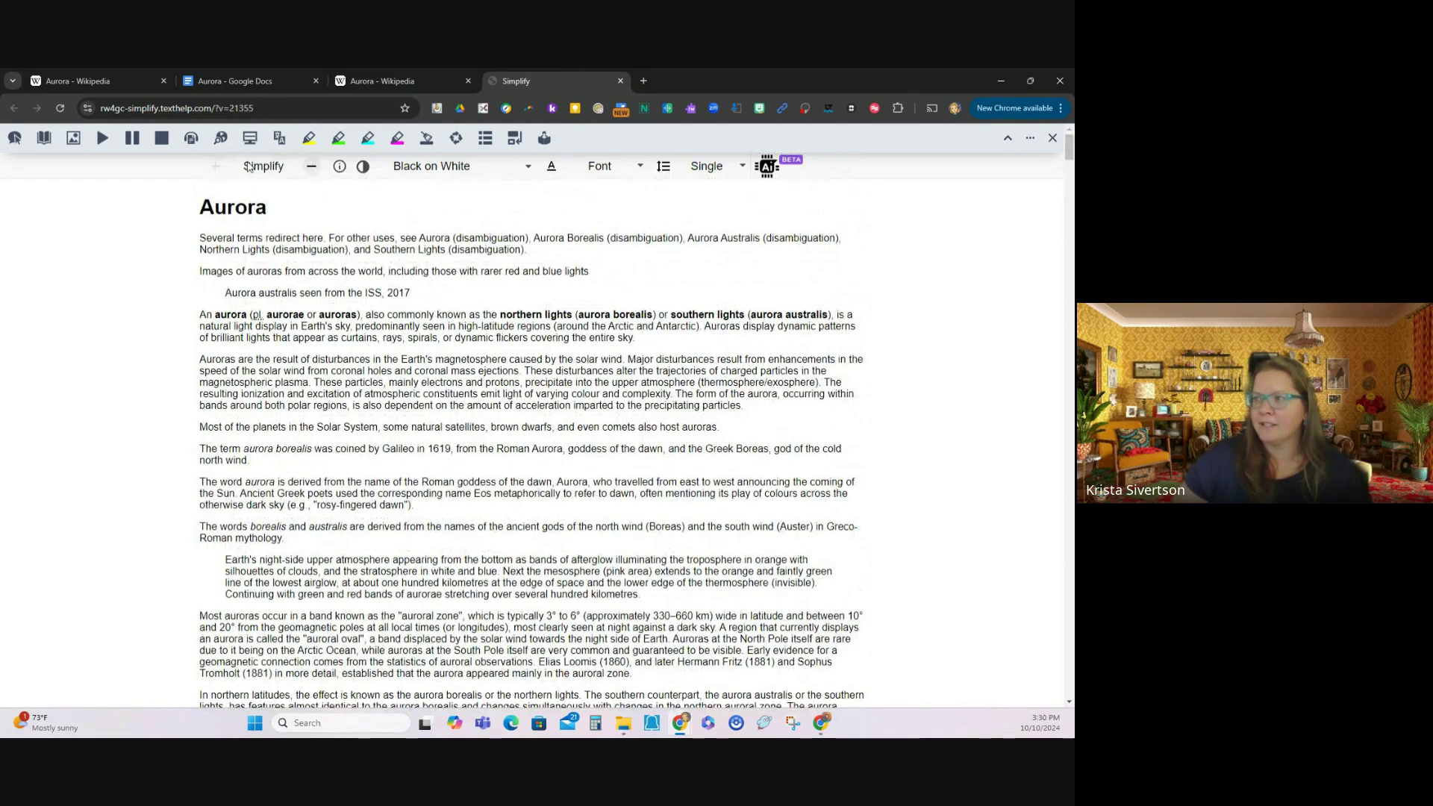
Step: Remove more content with Simplify minus, then show the text in a larger OpenDyslexic font
click(311, 167)
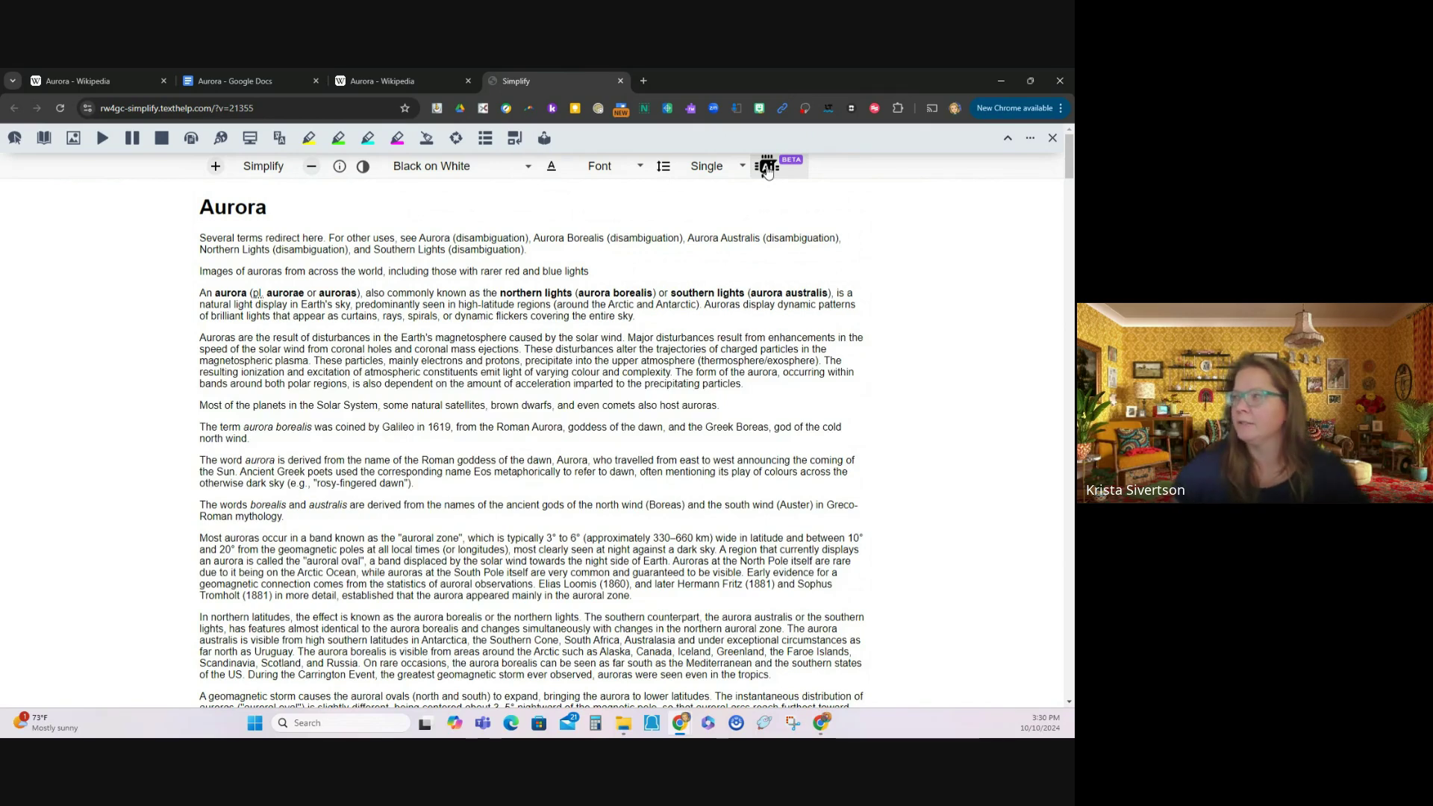
click(638, 166)
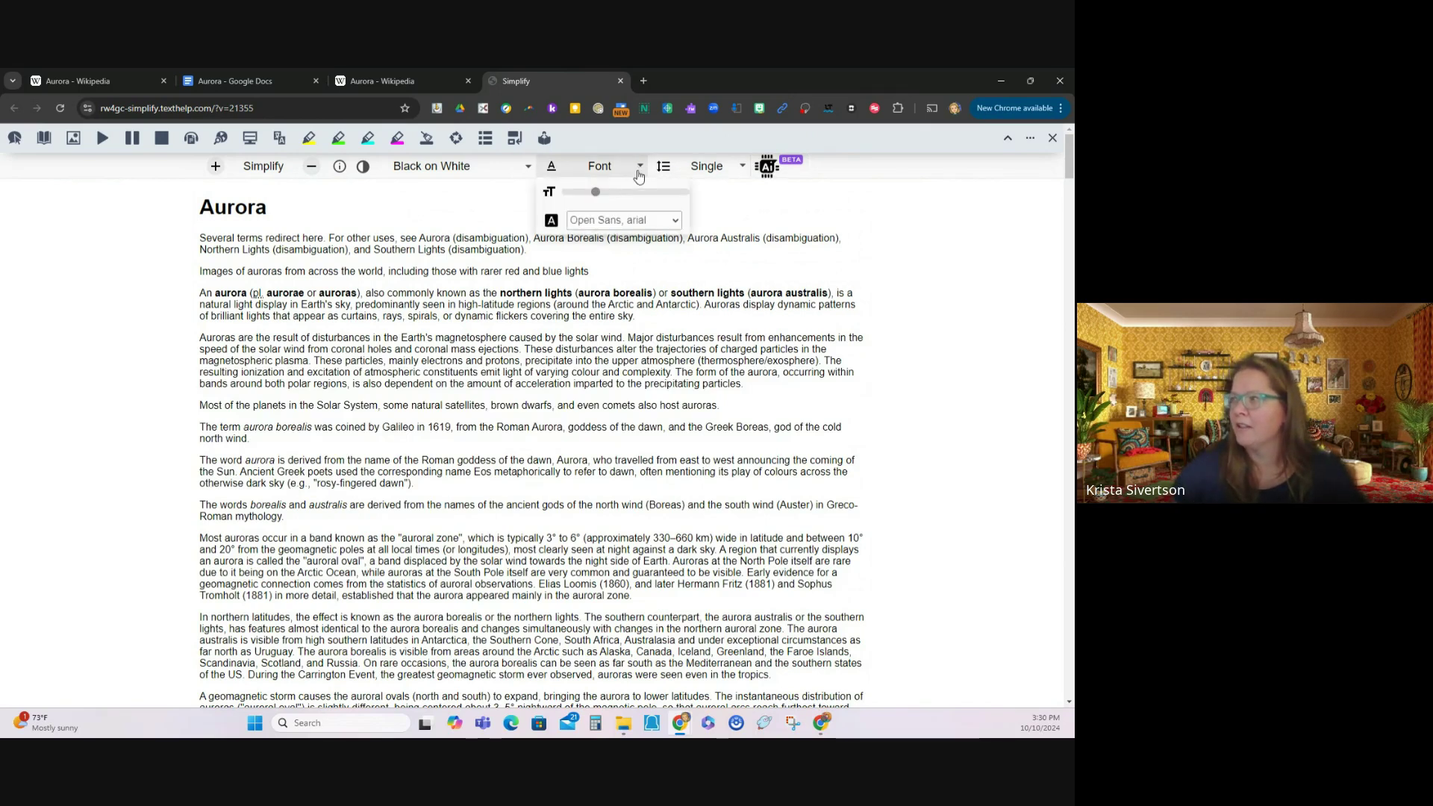
click(619, 219)
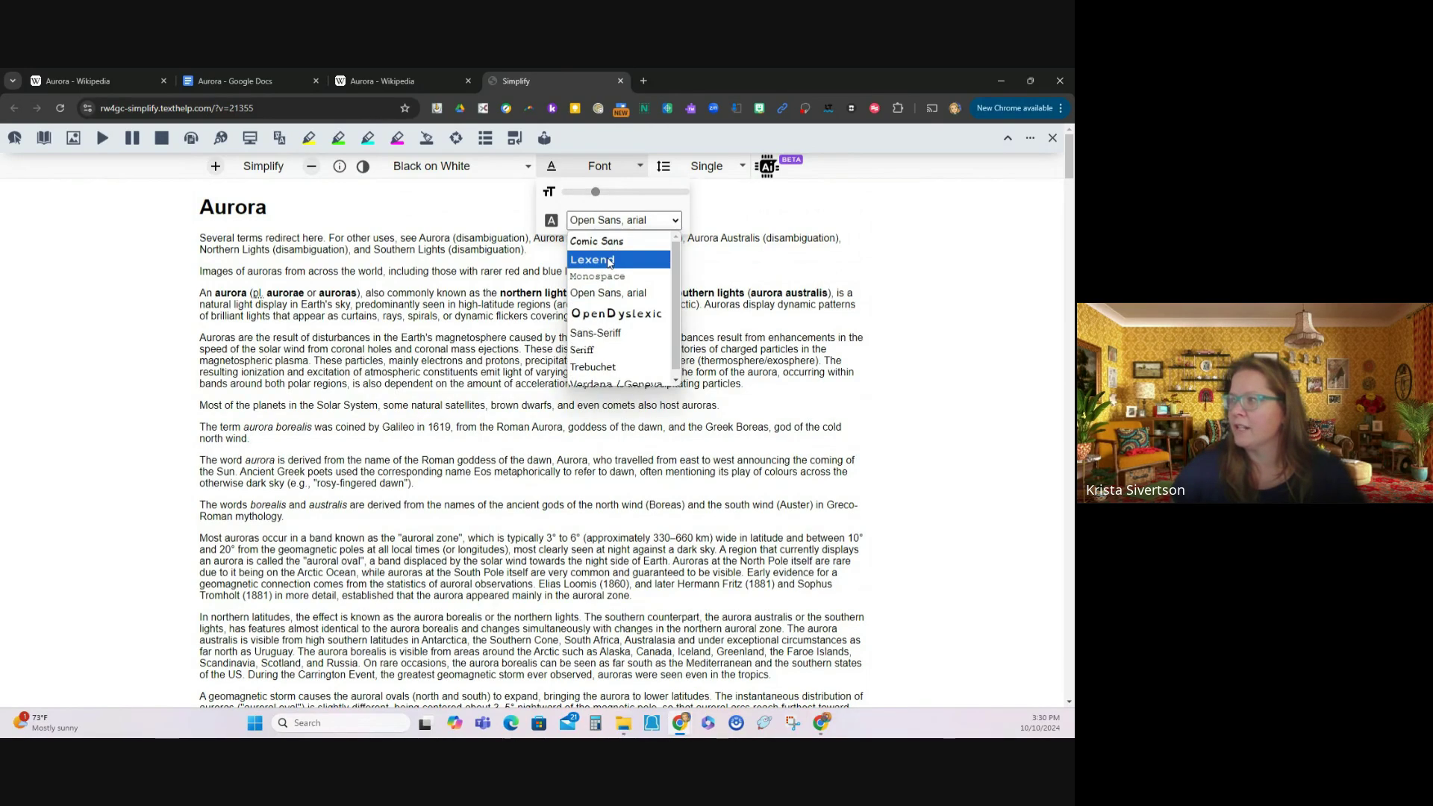
click(606, 314)
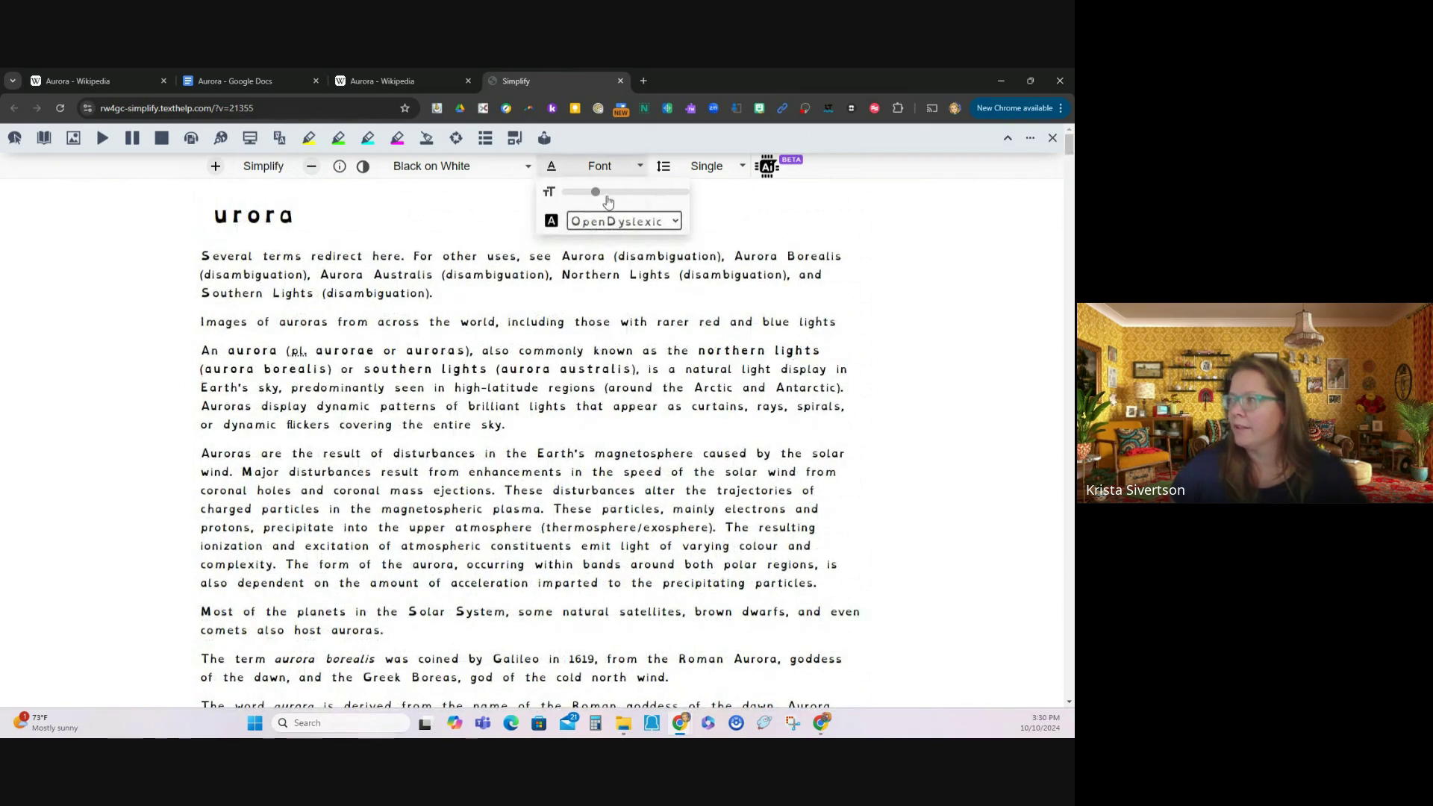
drag(596, 192, 639, 193)
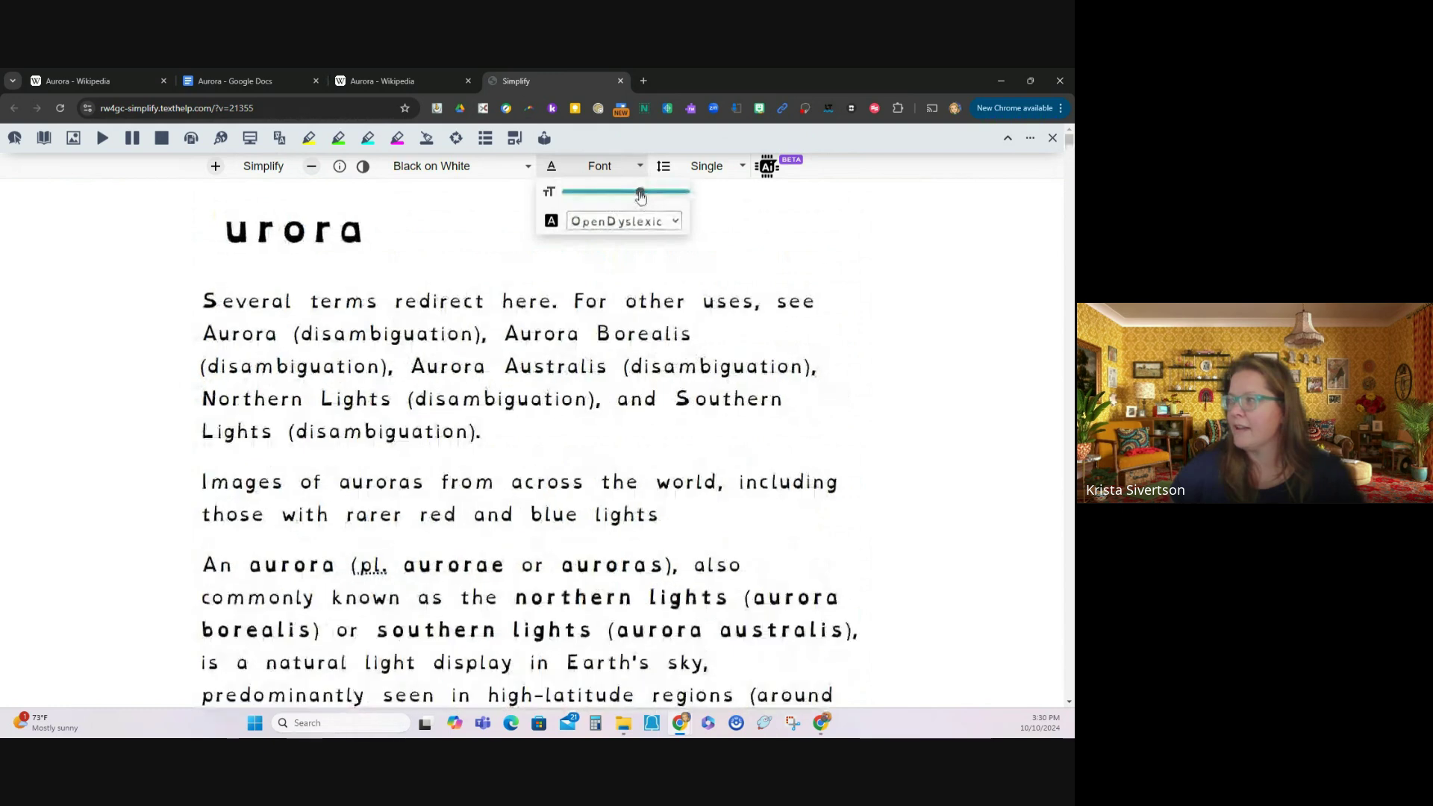